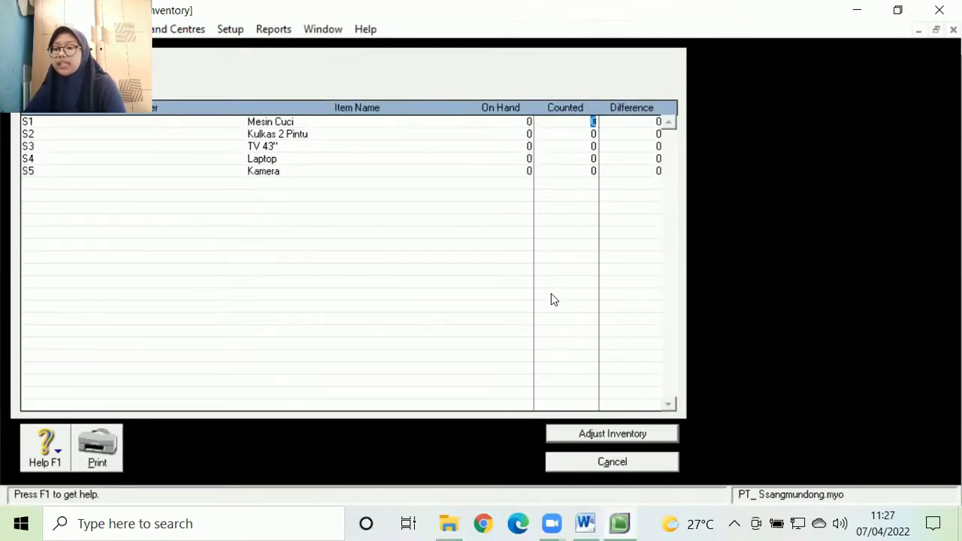
Check the opening stock table in the Word document and enter a counted quantity of 20 for each of items S1 to S5
click(586, 524)
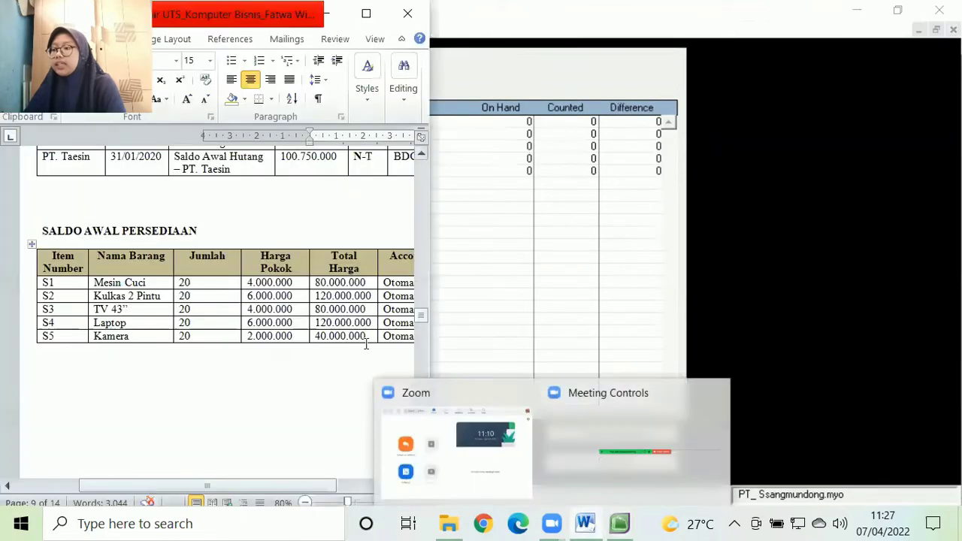
click(593, 122)
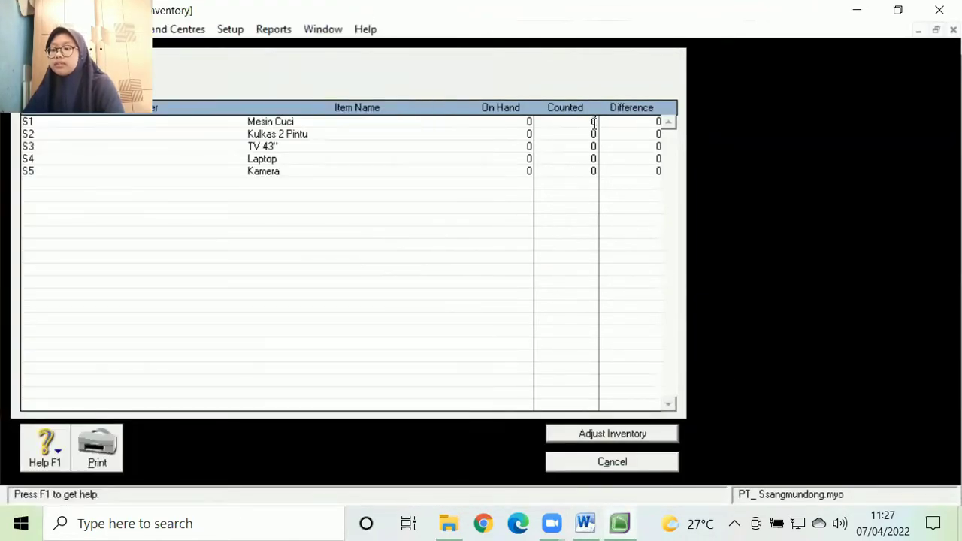
key(BackSpace)
text(20)
key(Down)
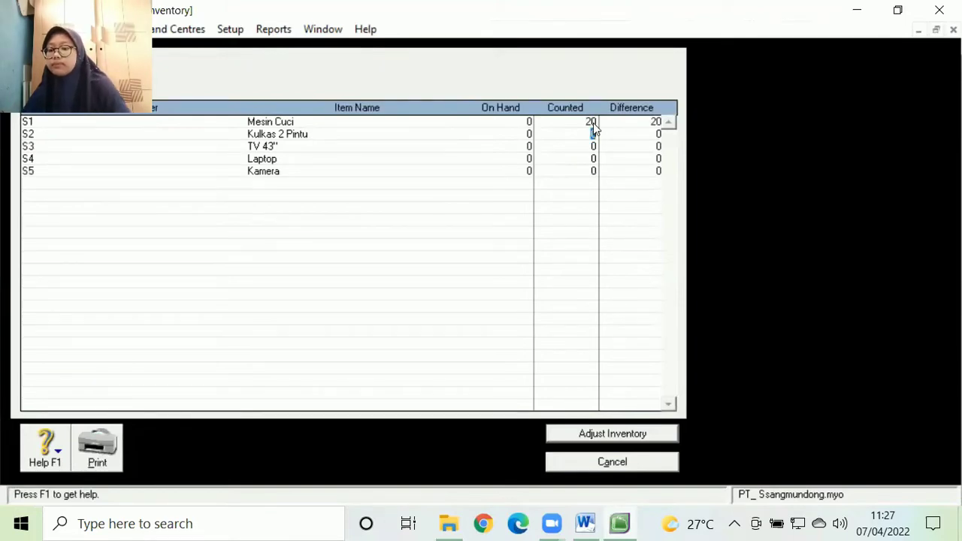
text(20)
key(Down)
text(20)
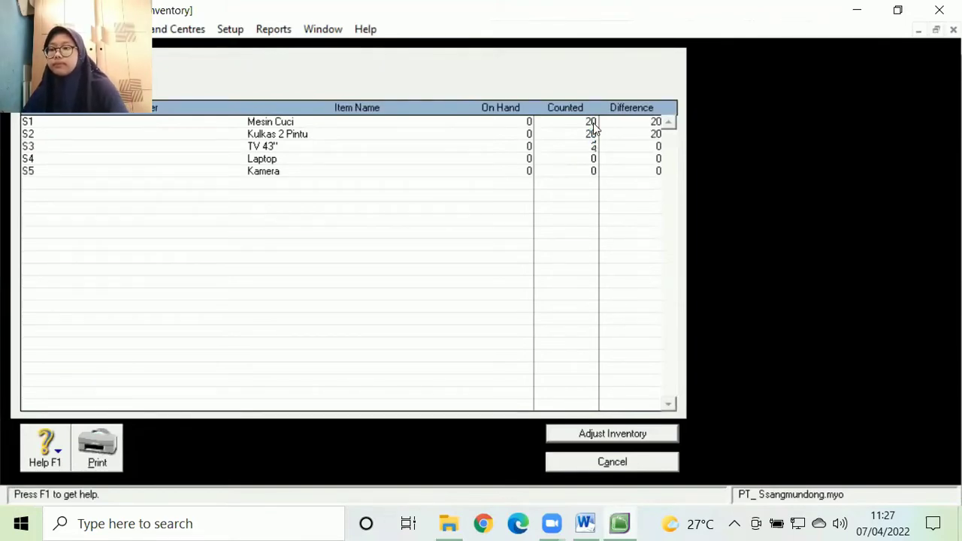
key(Down)
text(20)
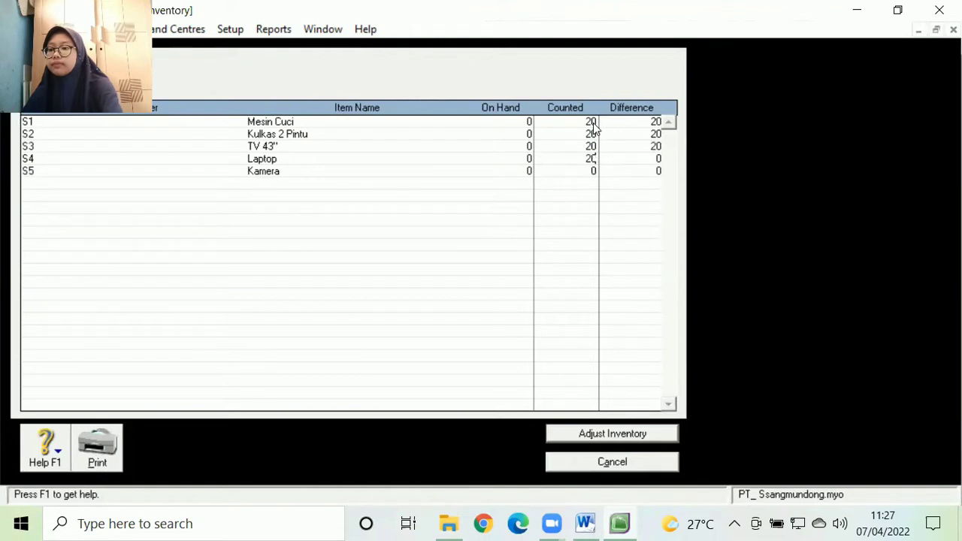
key(Down)
text(20)
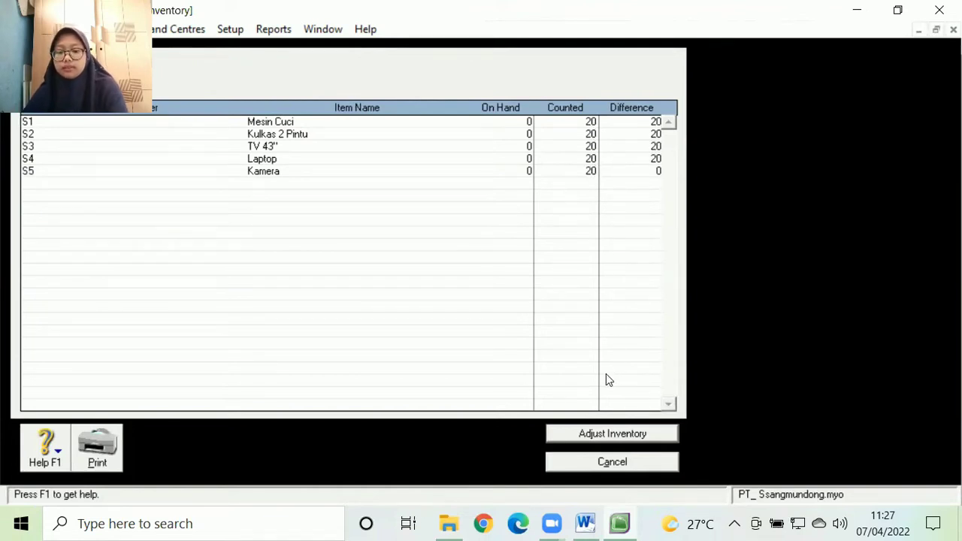
Generate the inventory adjustment from the counts as opening balances, leaving the default adjustment account blank
click(614, 433)
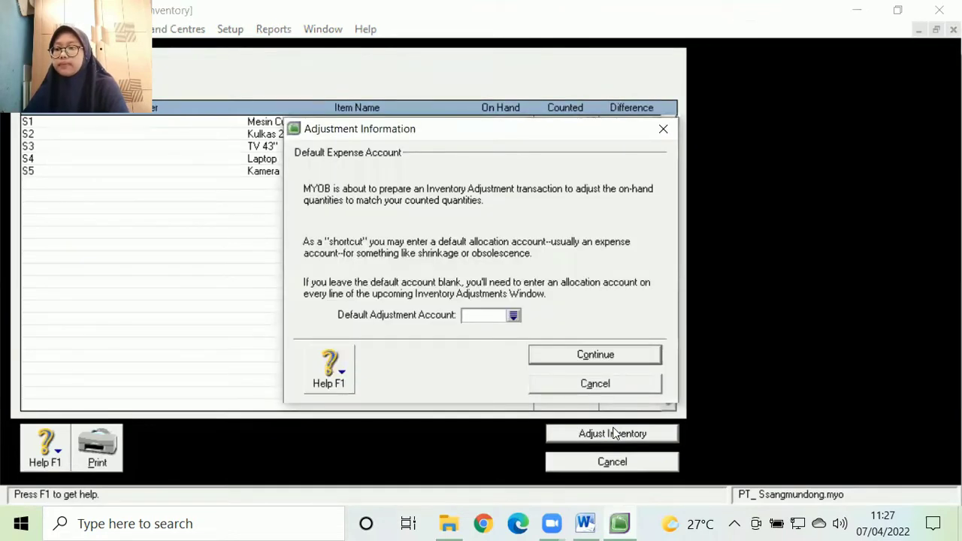
click(599, 357)
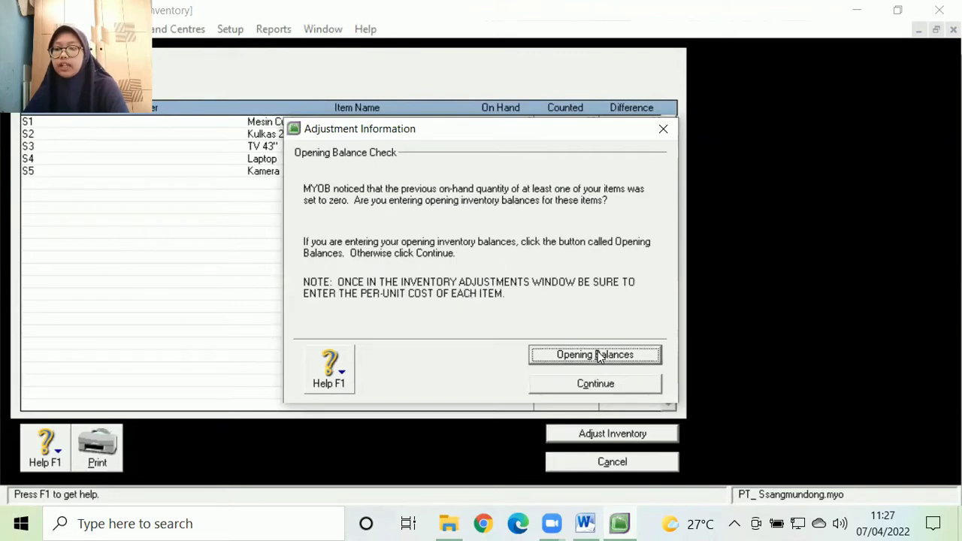
click(597, 355)
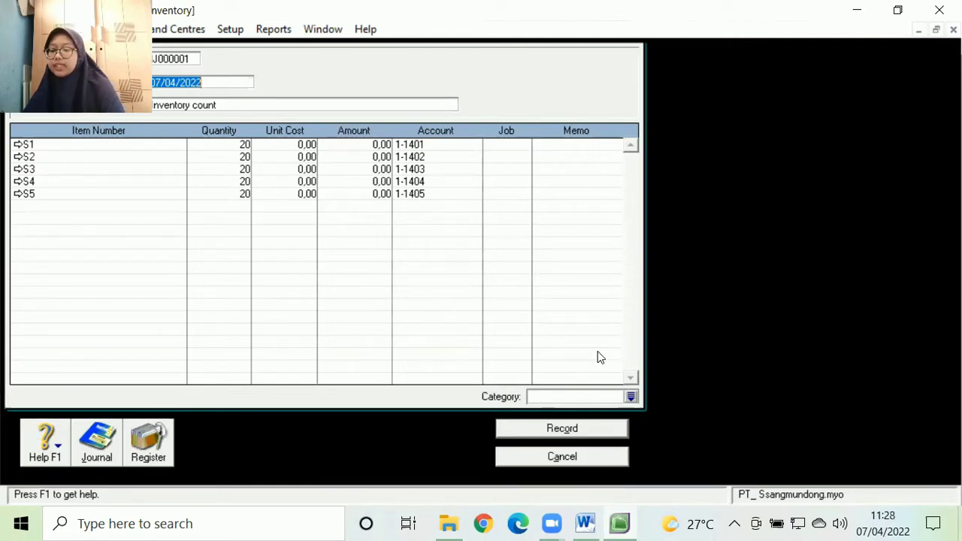
Date the inventory adjustment 01/01/2020 and set its memo to "Persediaan Barang Dagang"
text(01/01/2020)
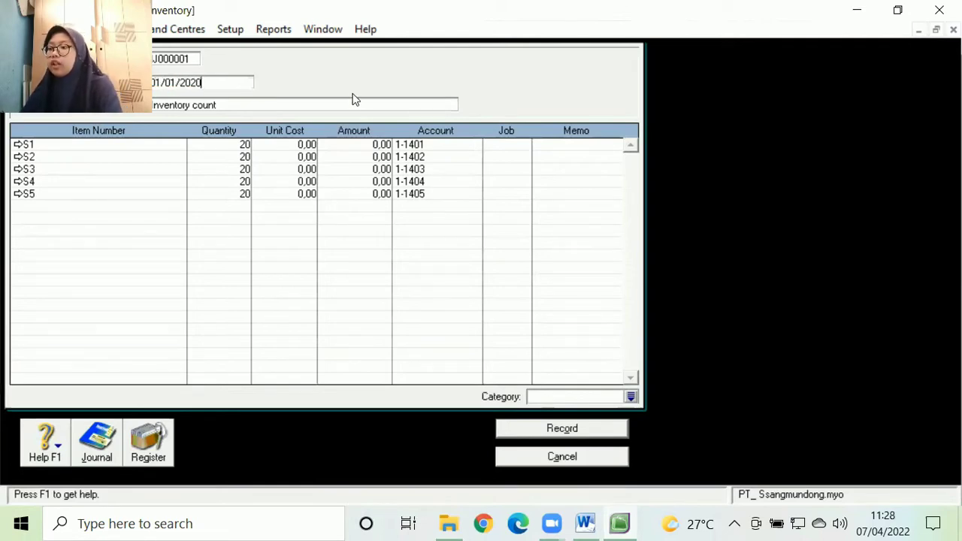
key(Tab)
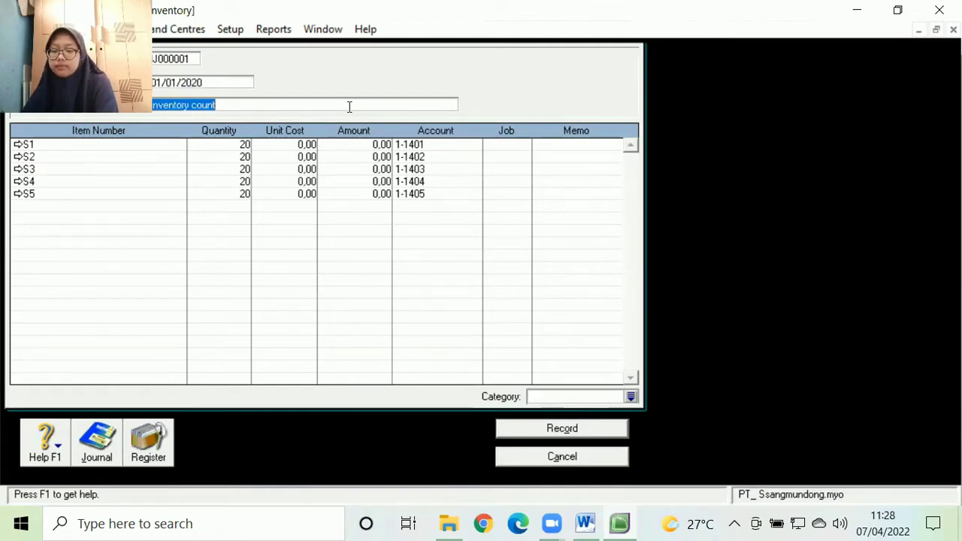
text(Persed)
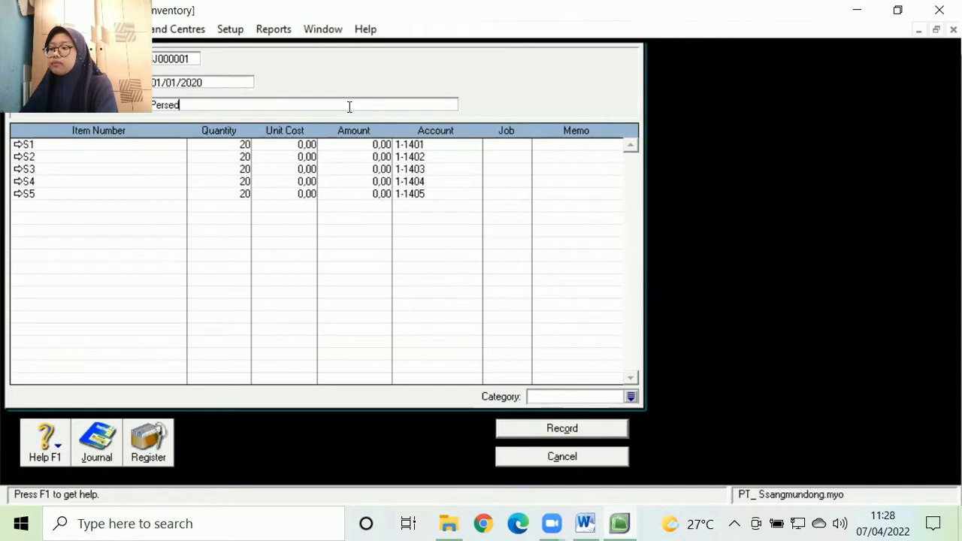
text(iaan )
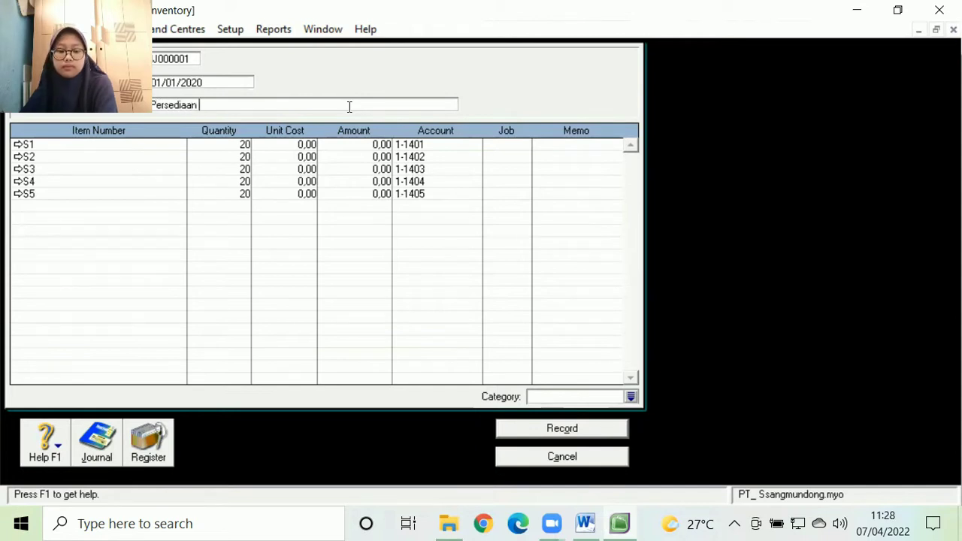
text(Barang DA)
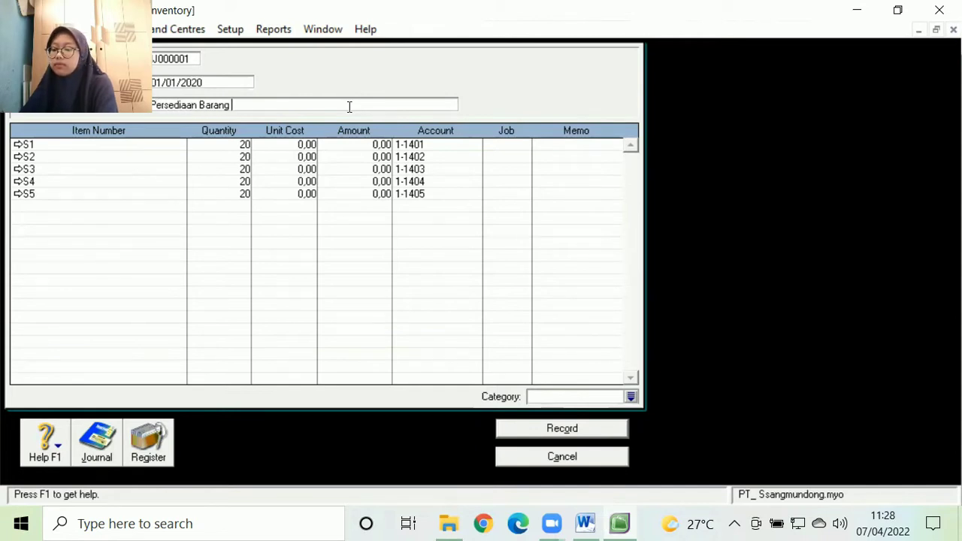
key(BackSpace)
key(BackSpace)
text(Dagang)
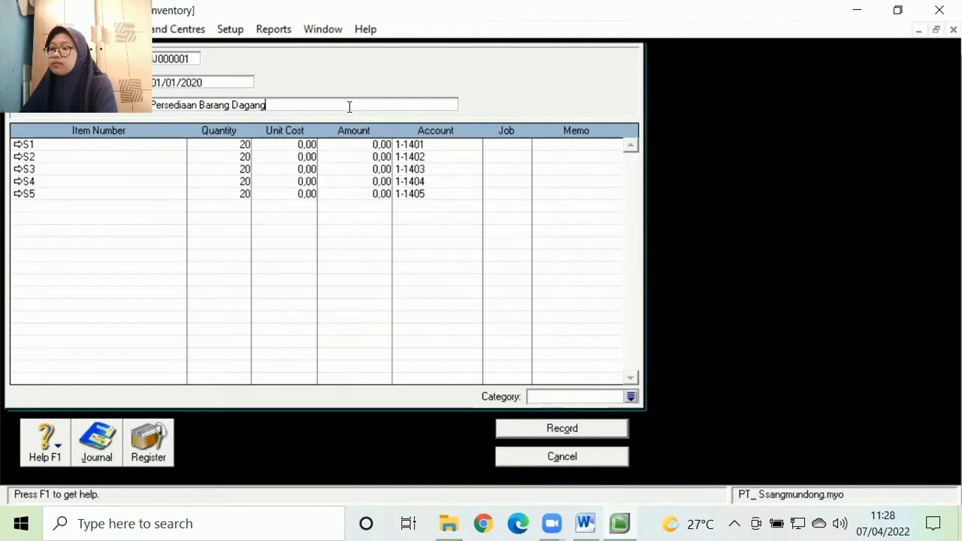
Place the adjustment window beside the Word document and set the unit costs to 4.000.000 for S1 and 6.000.000 for S2
click(315, 145)
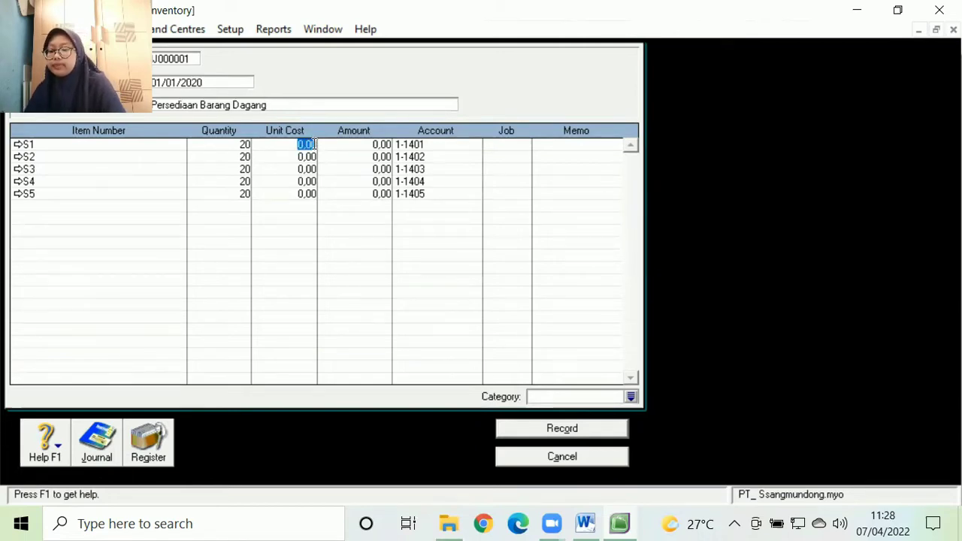
key(super+Right)
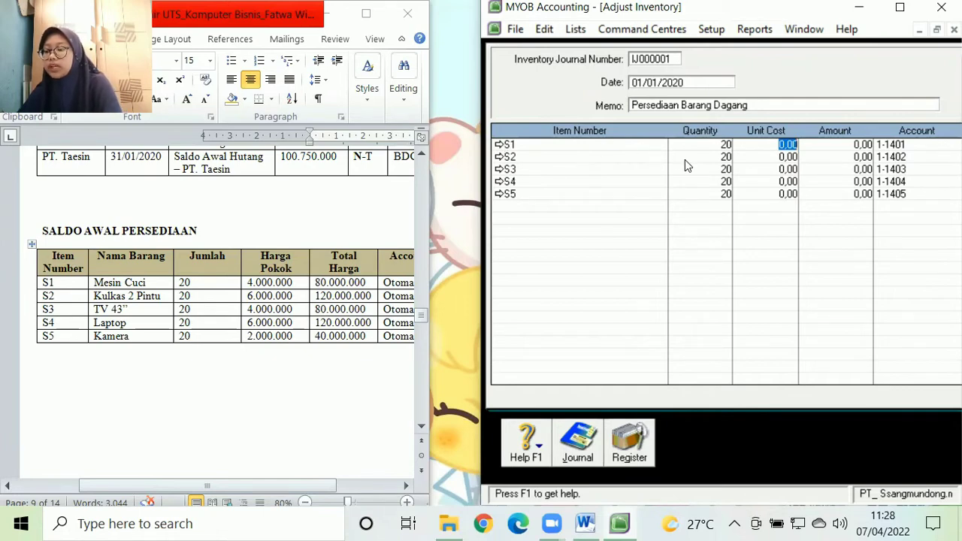
text(4000000)
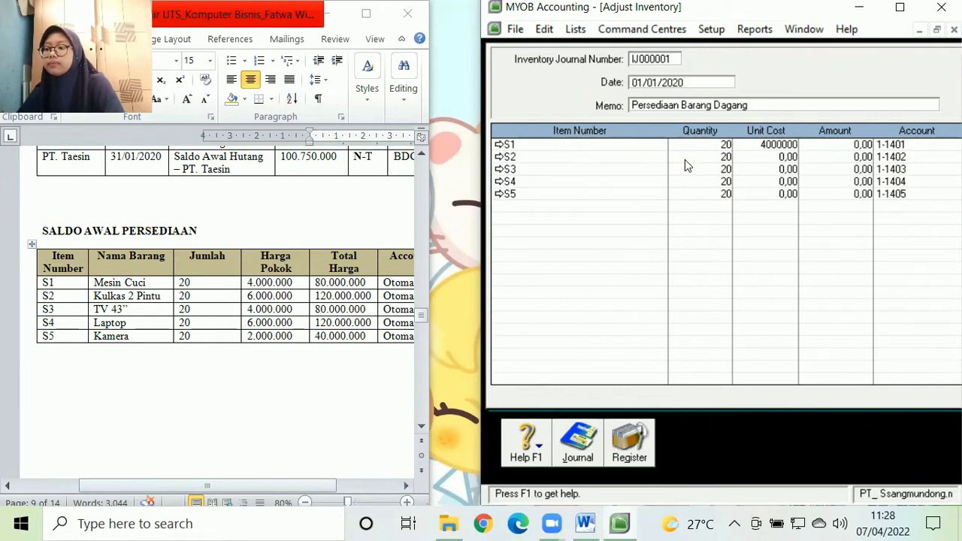
key(Down)
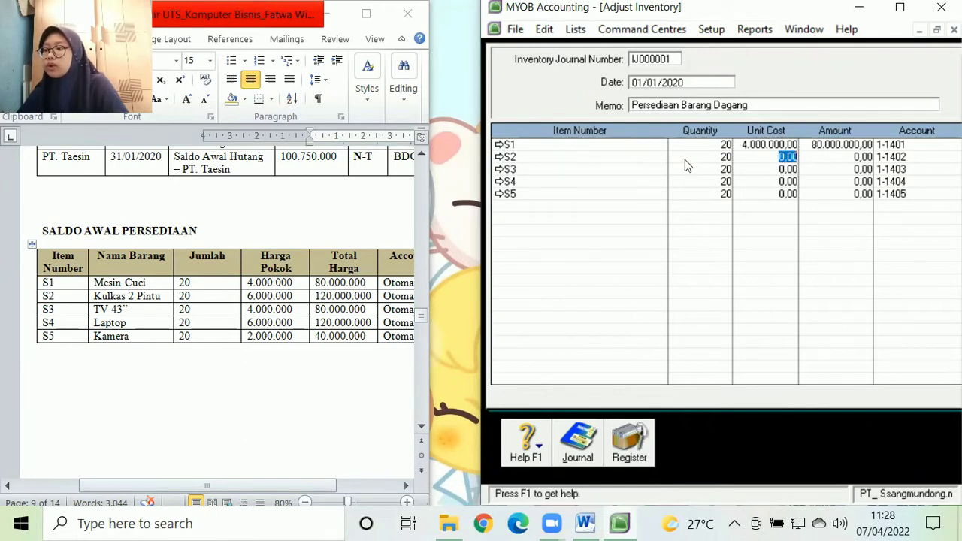
text(6)
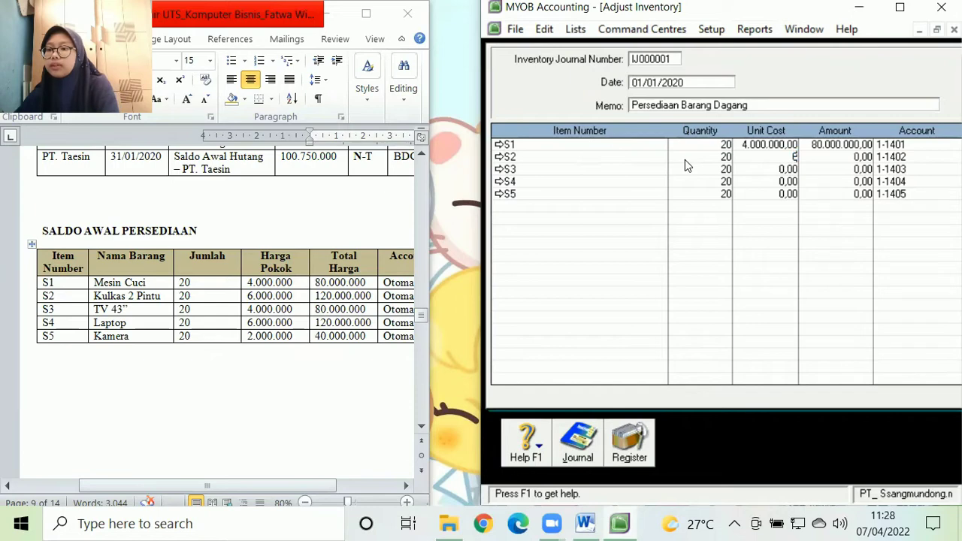
text(.000.0000000)
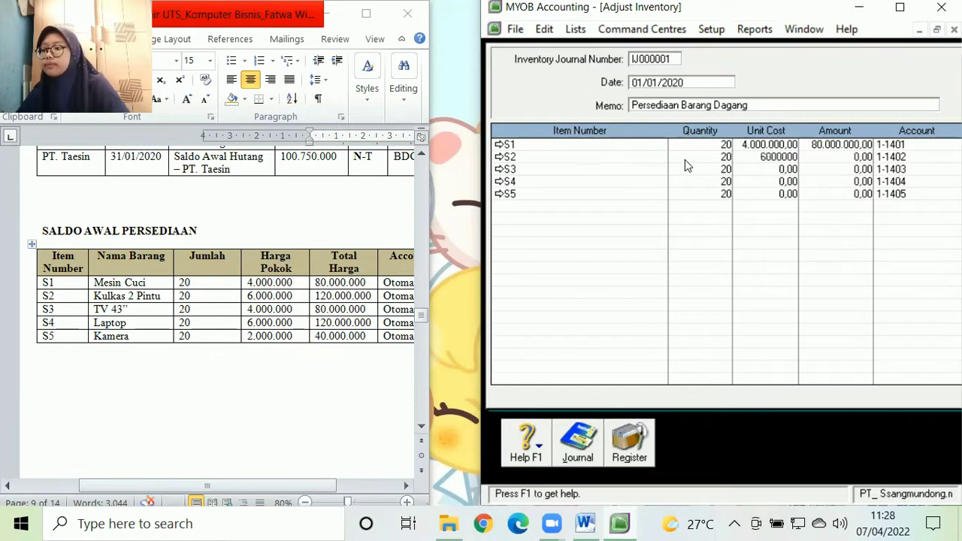
key(Down)
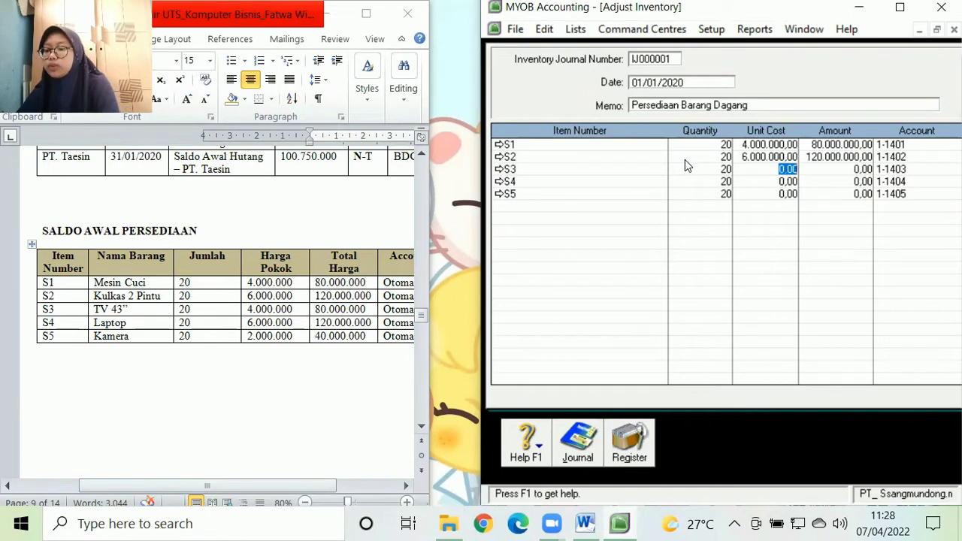
Set the unit costs to 4.000.000 for S3, 6.000.000 for S4 and 2.000.000 for S5, and record the inventory adjustment
text(4.000.)
text(000000)
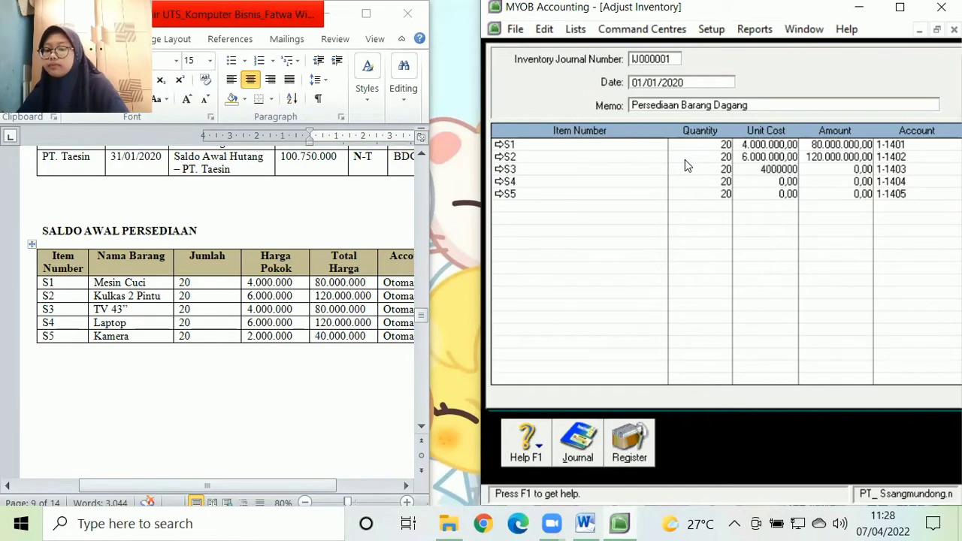
key(Down)
text(6000000)
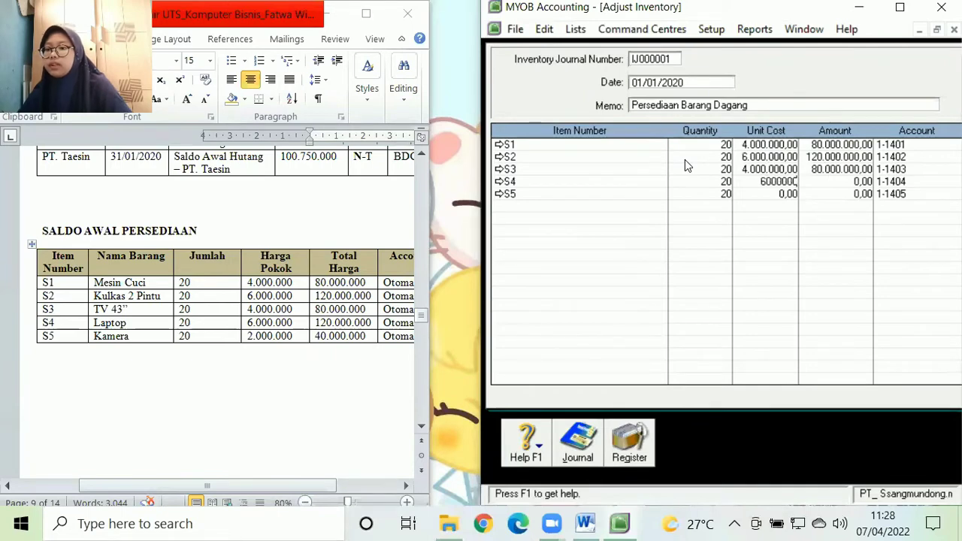
key(Down)
text(2000000)
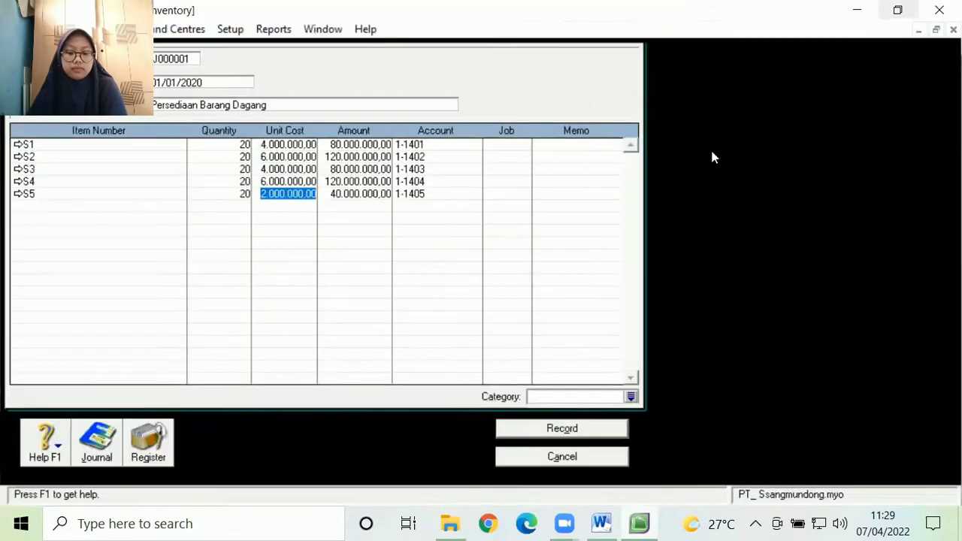
click(577, 429)
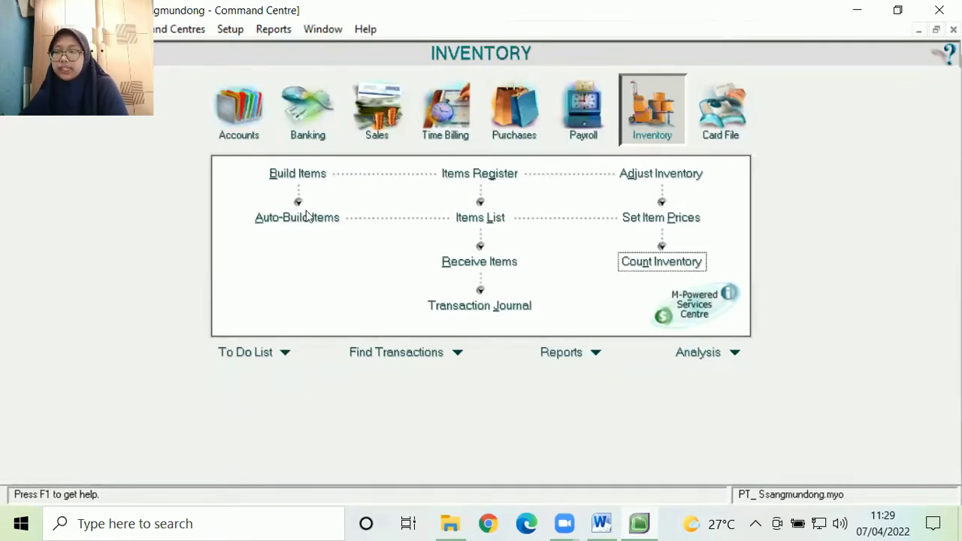
Review the inventory entries in the Accounts transaction journal, and close the journal
click(256, 130)
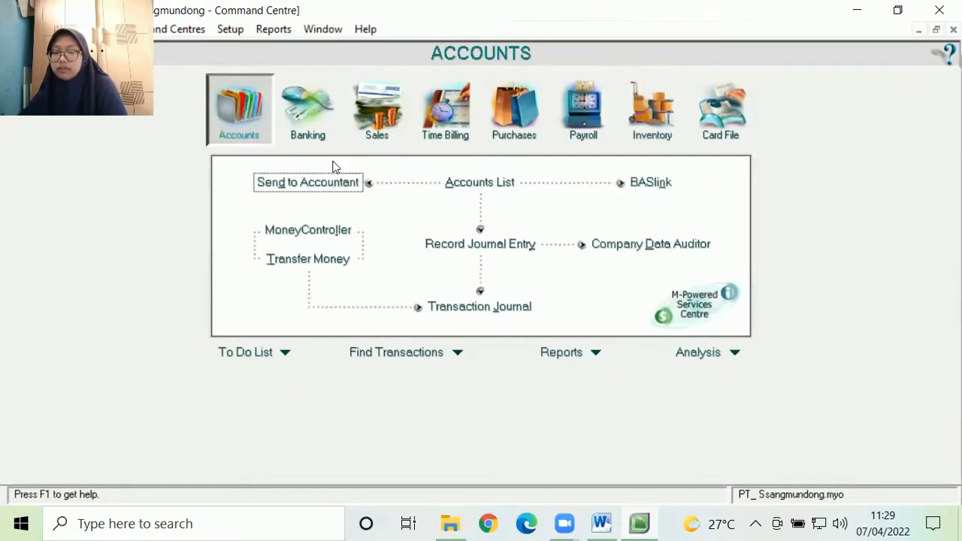
click(461, 303)
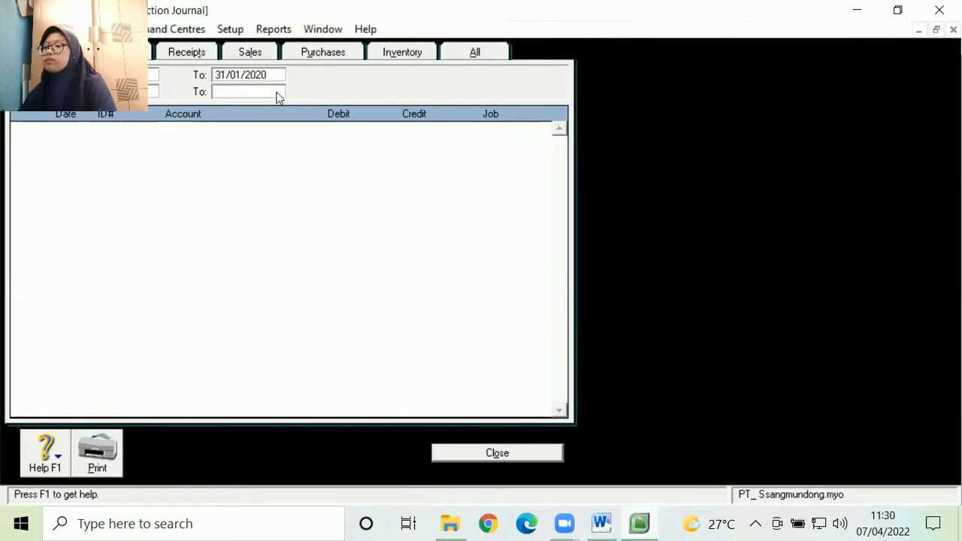
click(419, 54)
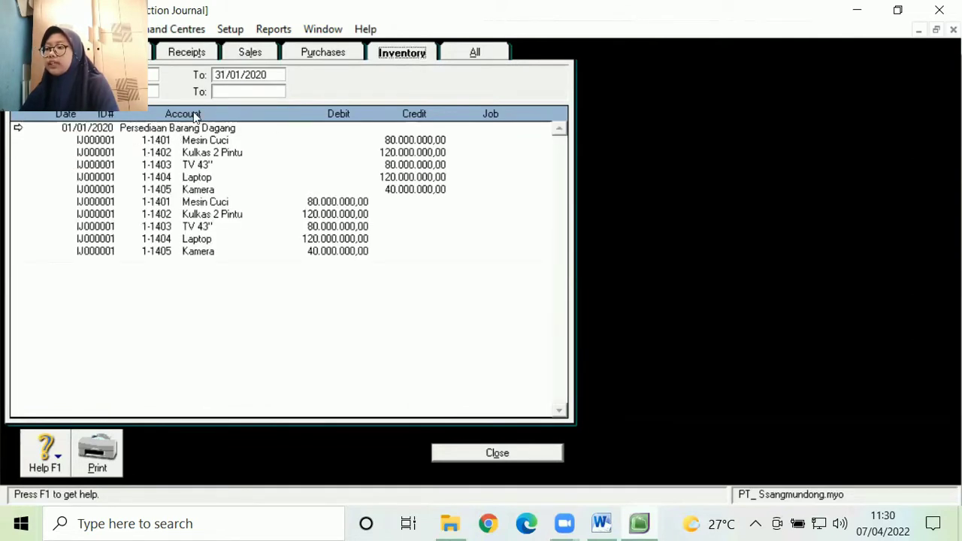
click(466, 451)
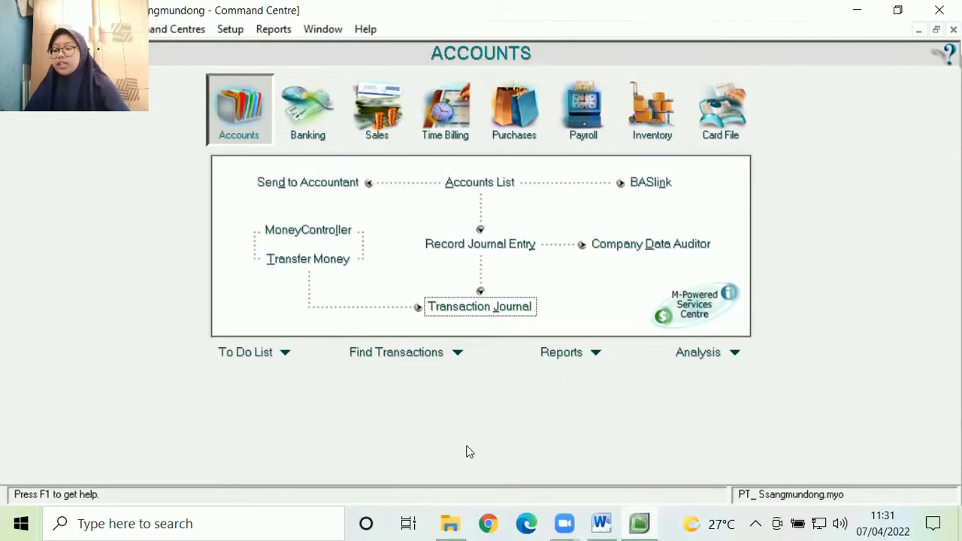
Arrange MYOB beside the Word document with the TRANSAKSI table in view, and widen both windows to narrow the gap between them
key(super+Right)
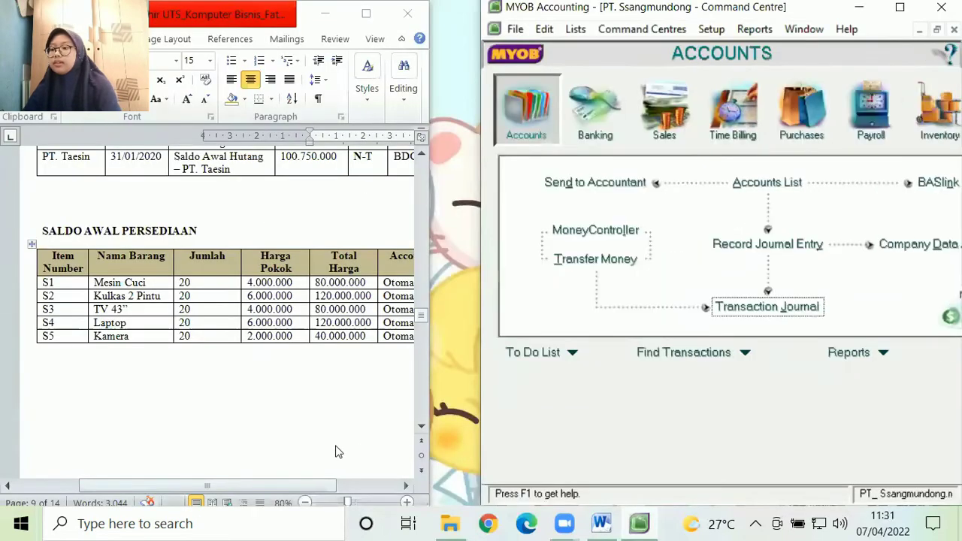
drag(421, 318, 422, 336)
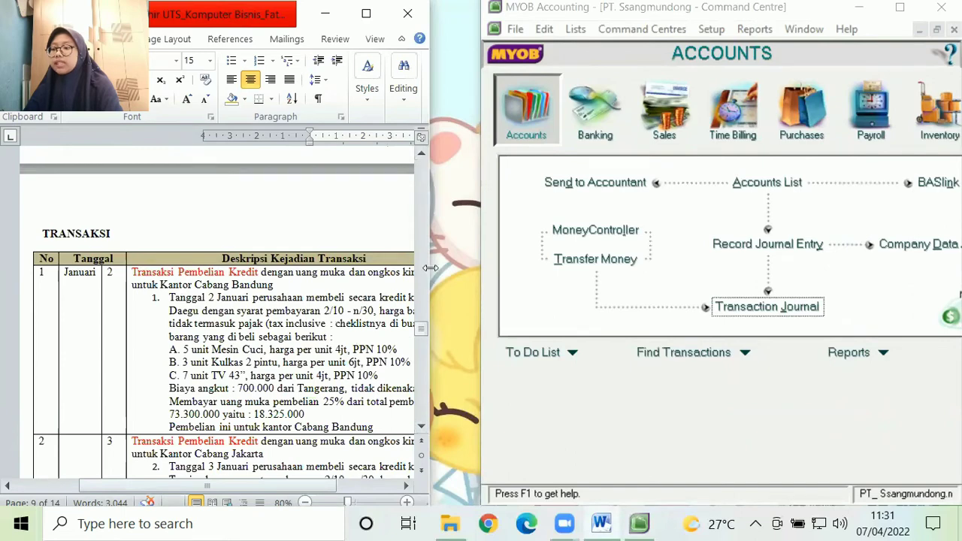
drag(431, 267, 451, 269)
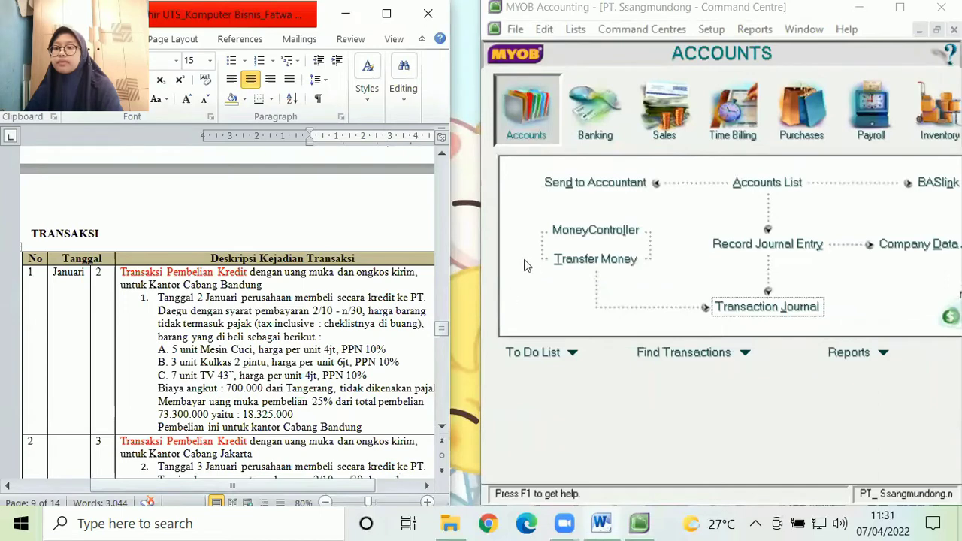
click(476, 271)
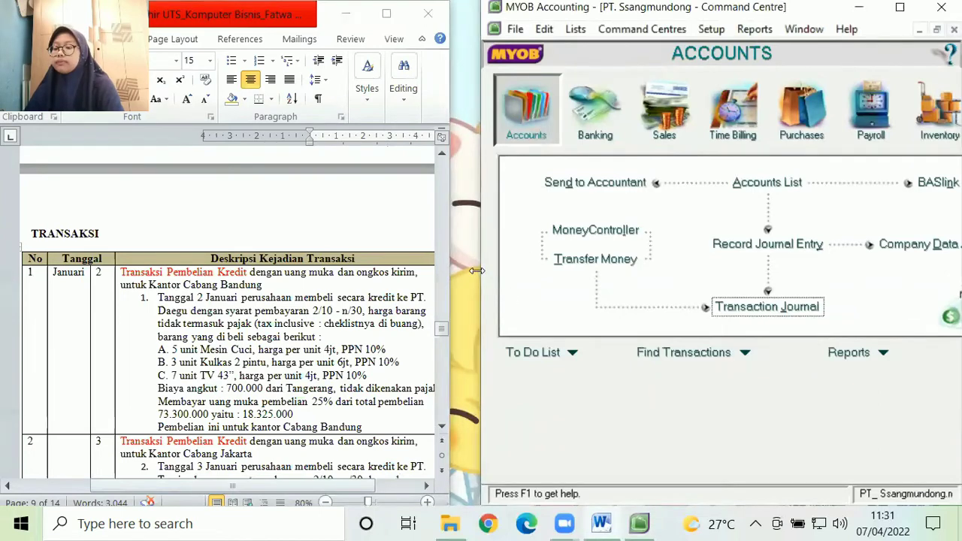
drag(476, 270, 457, 273)
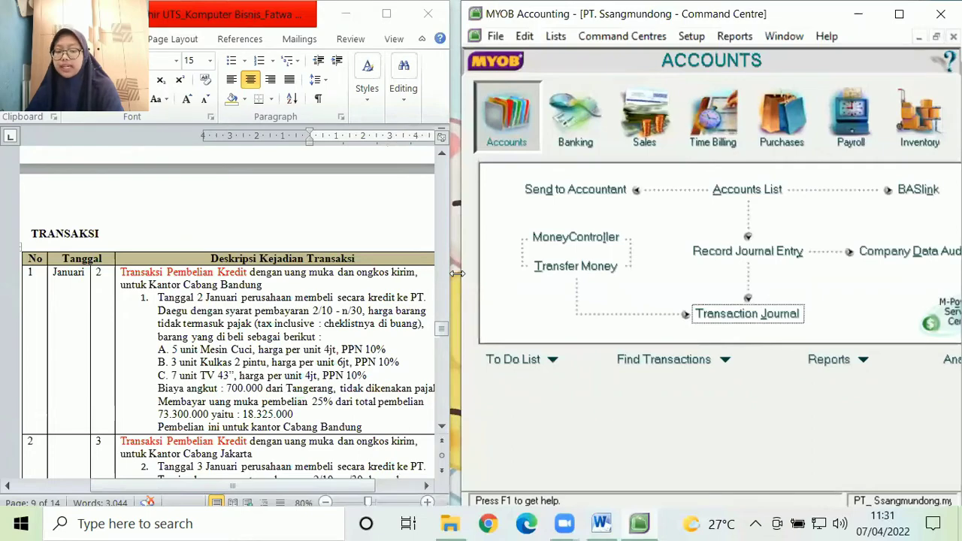
Bring the 2 January credit purchase into view in the assignment, and start a purchase bill for supplier PT. Daegu
mouse_move(442, 329)
mouse_down()
mouse_move(444, 397)
mouse_move(444, 332)
mouse_up()
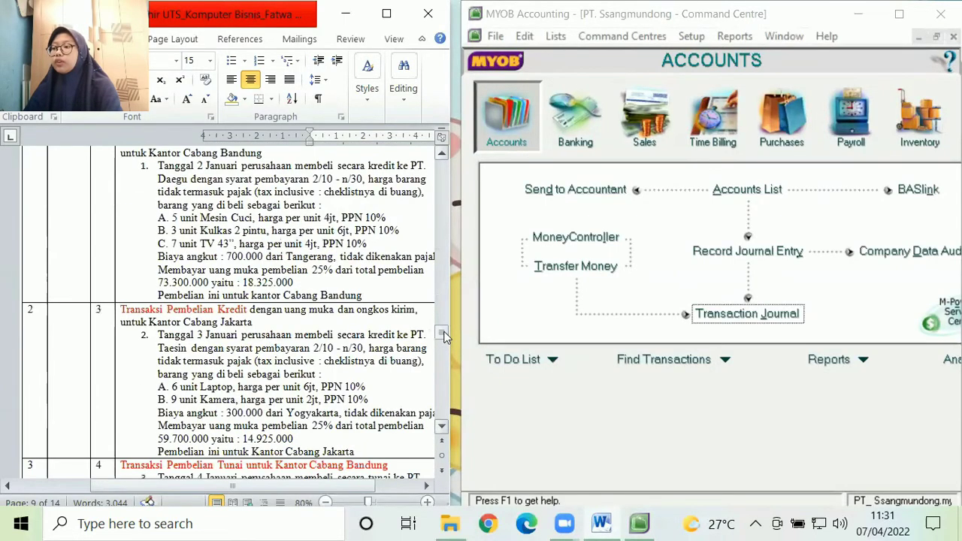
click(441, 160)
click(441, 160)
click(441, 160)
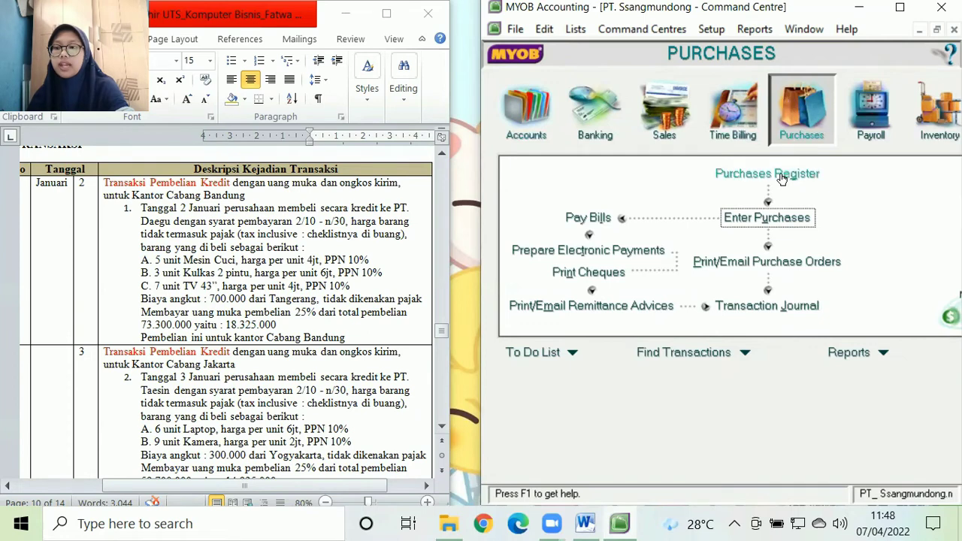
click(776, 217)
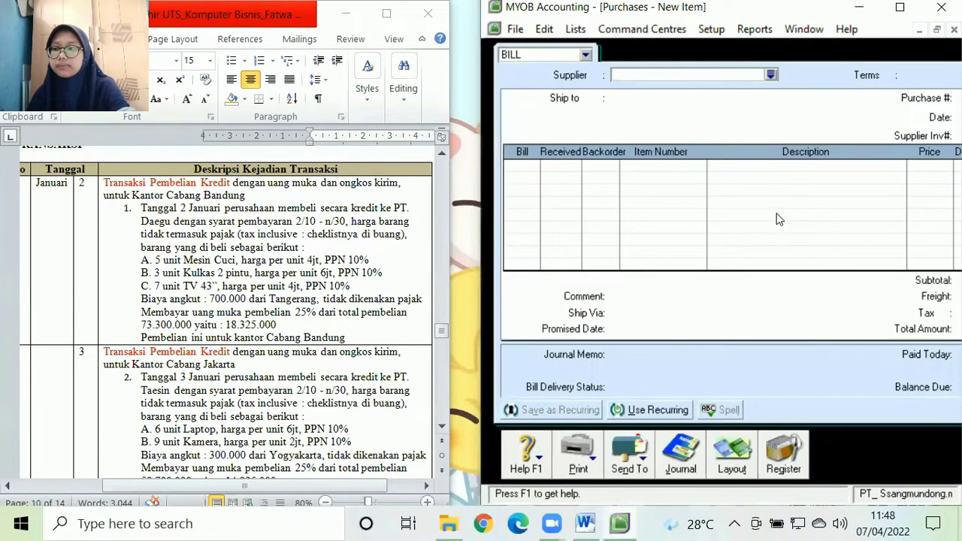
click(770, 75)
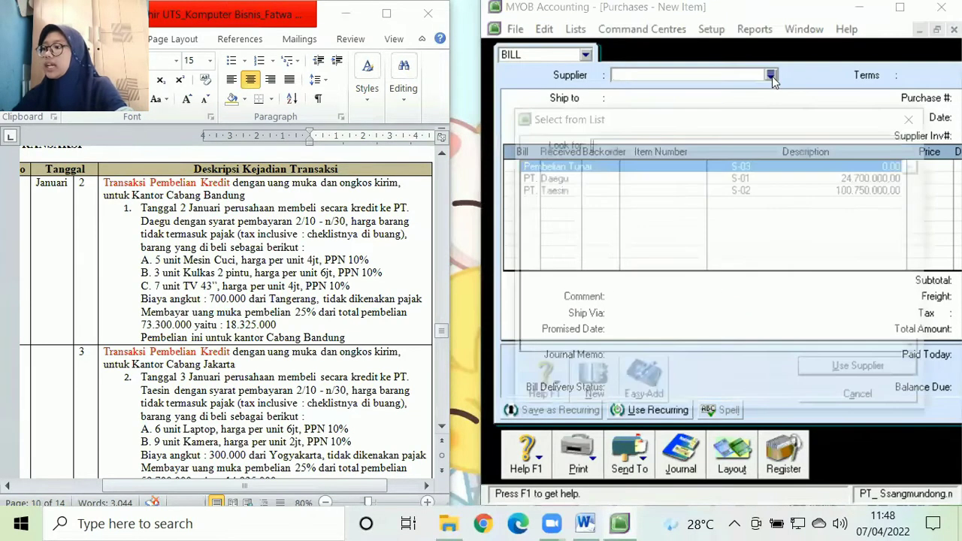
double_click(661, 178)
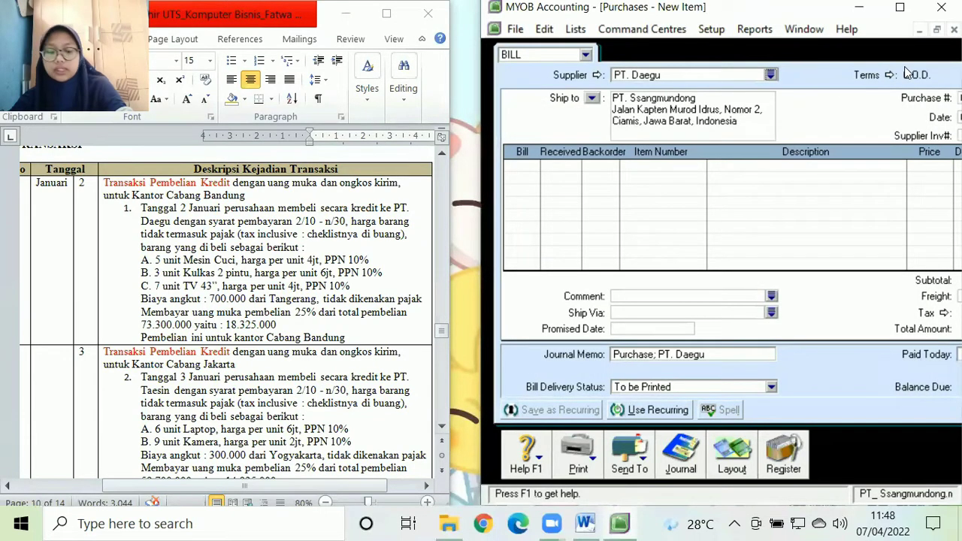
Confirm the Item layout for the PT. Daegu purchase bill
right_click(849, 110)
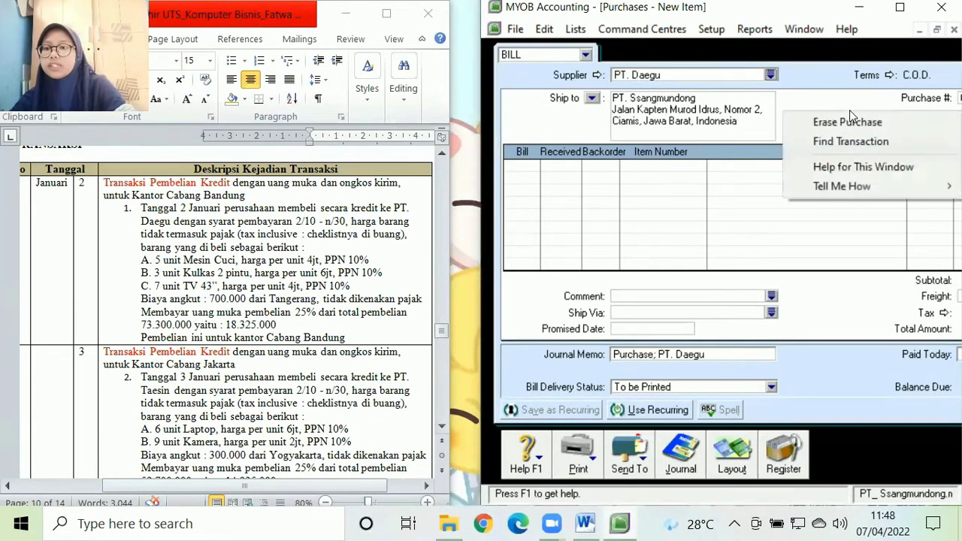
click(794, 92)
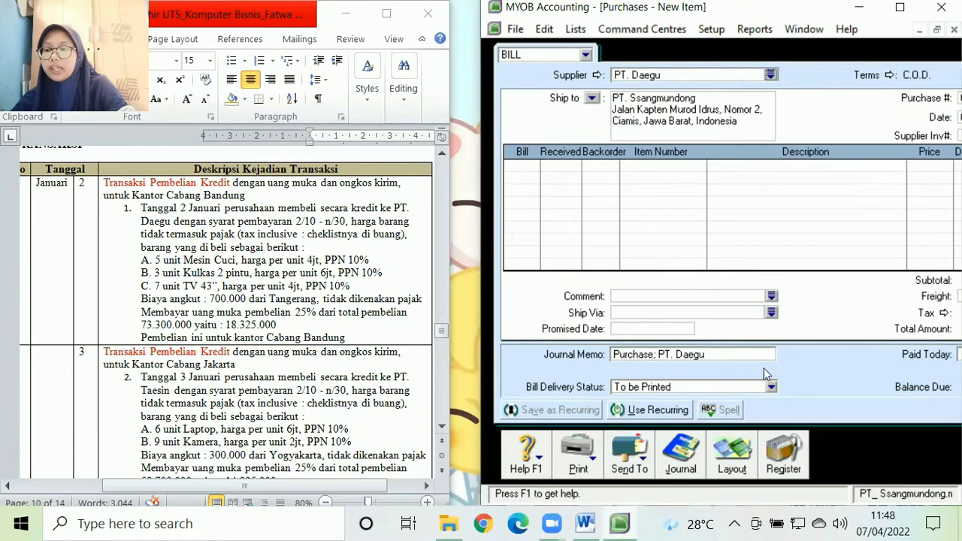
click(733, 459)
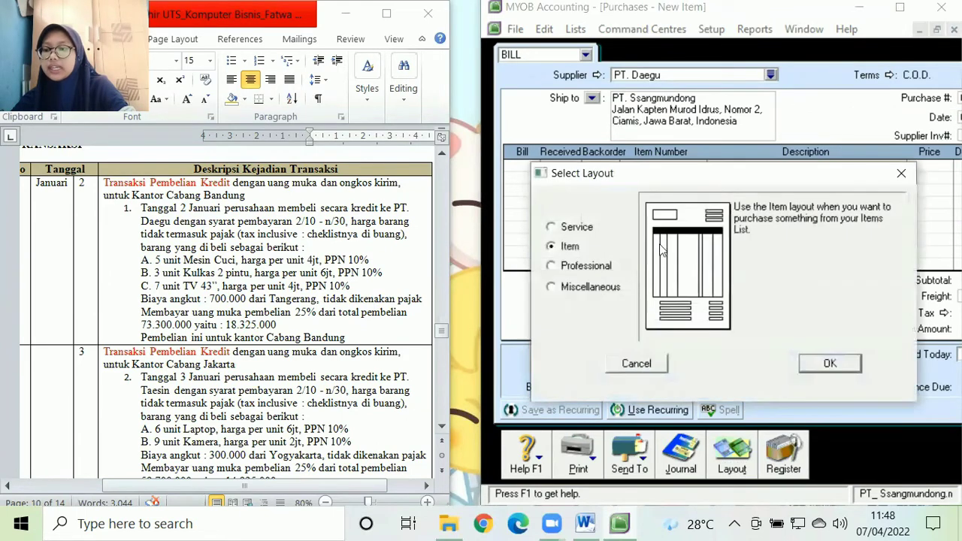
click(827, 364)
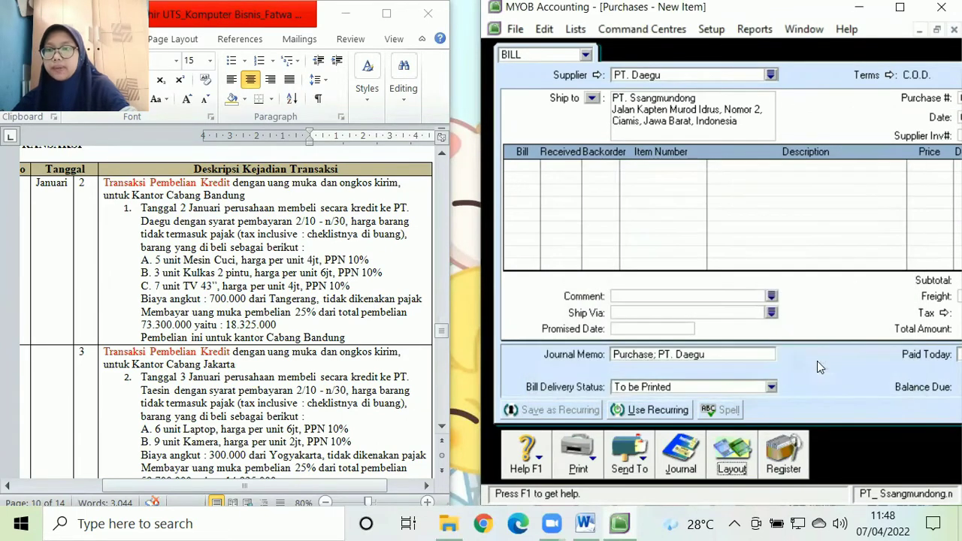
Set the bill's credit terms to payment due In a Given # of Days, with 10 discount days
click(899, 7)
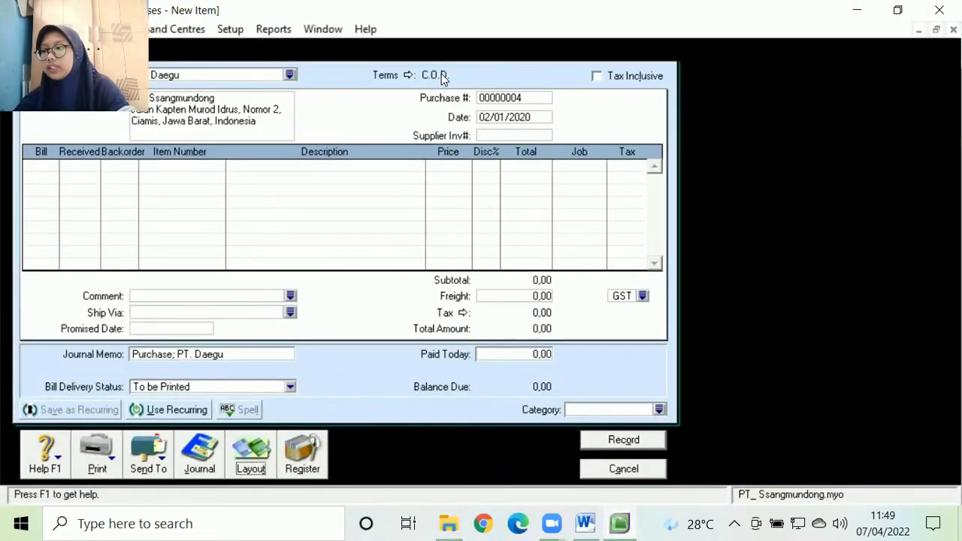
click(408, 75)
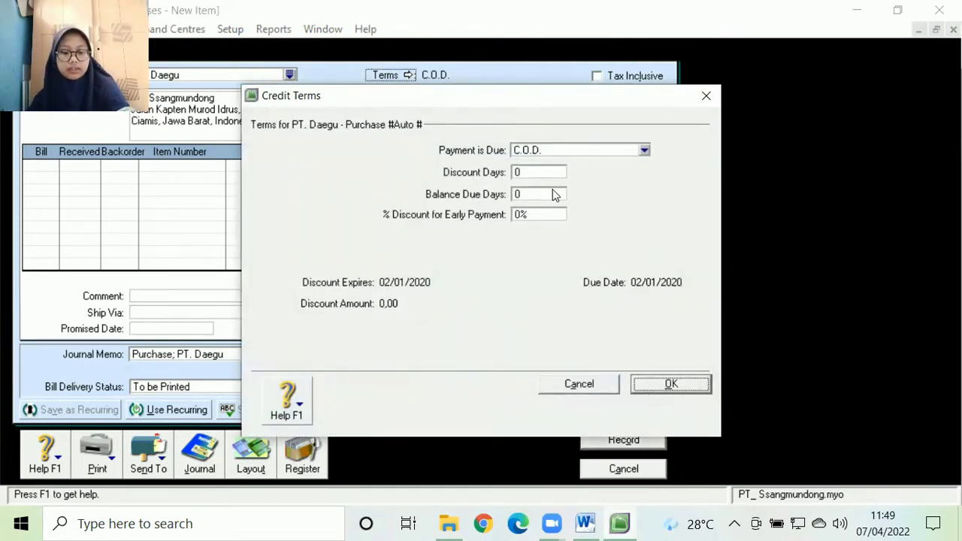
click(644, 151)
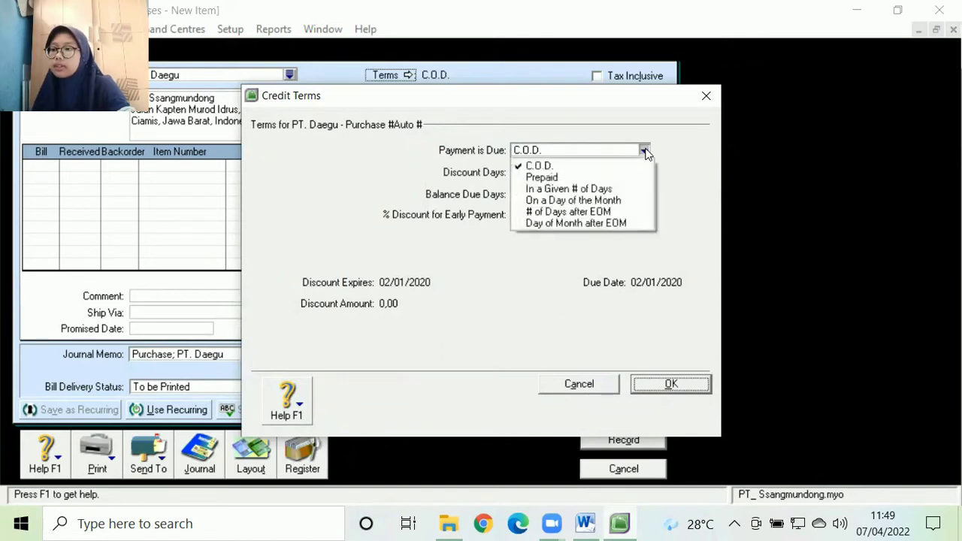
click(604, 190)
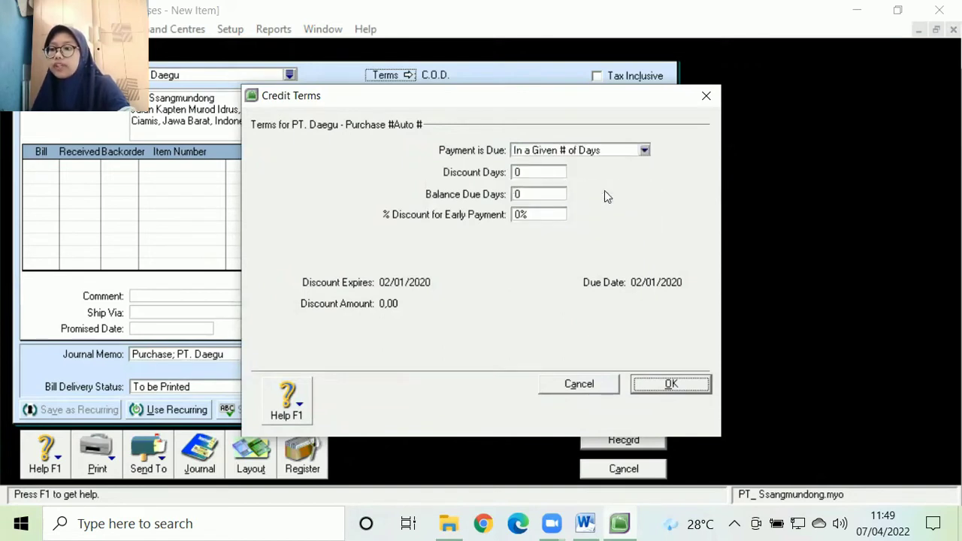
click(525, 173)
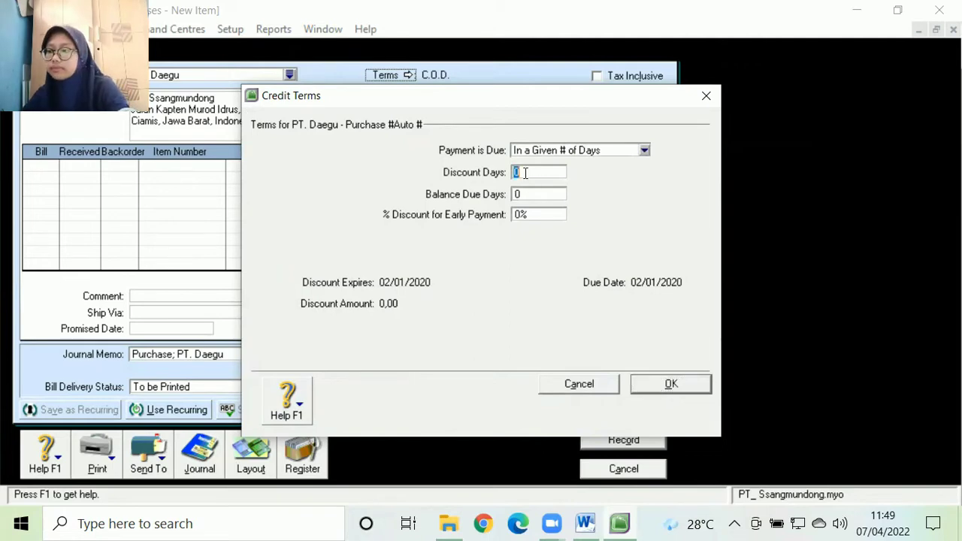
text(10)
key(Return)
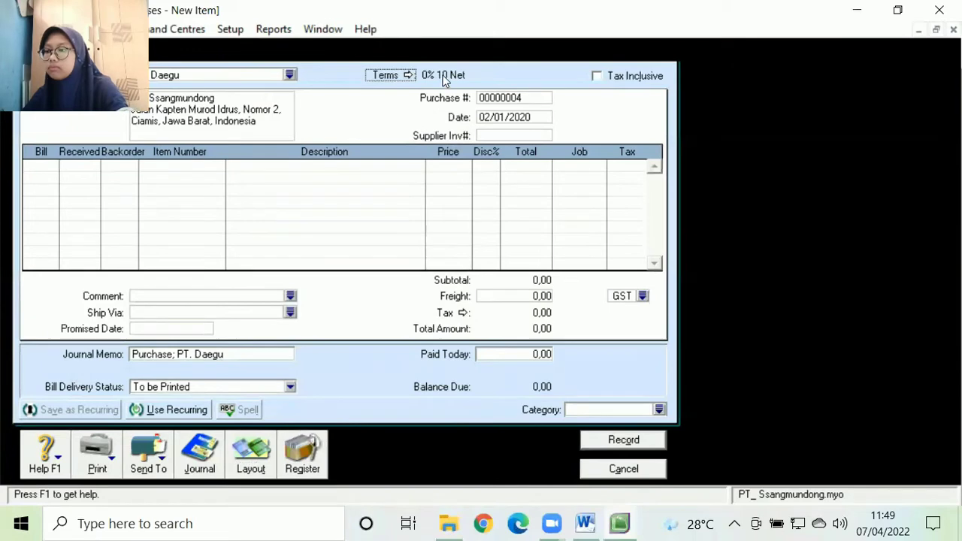
Set the credit terms' balance due days to 30 and the early payment discount to 2%
click(408, 75)
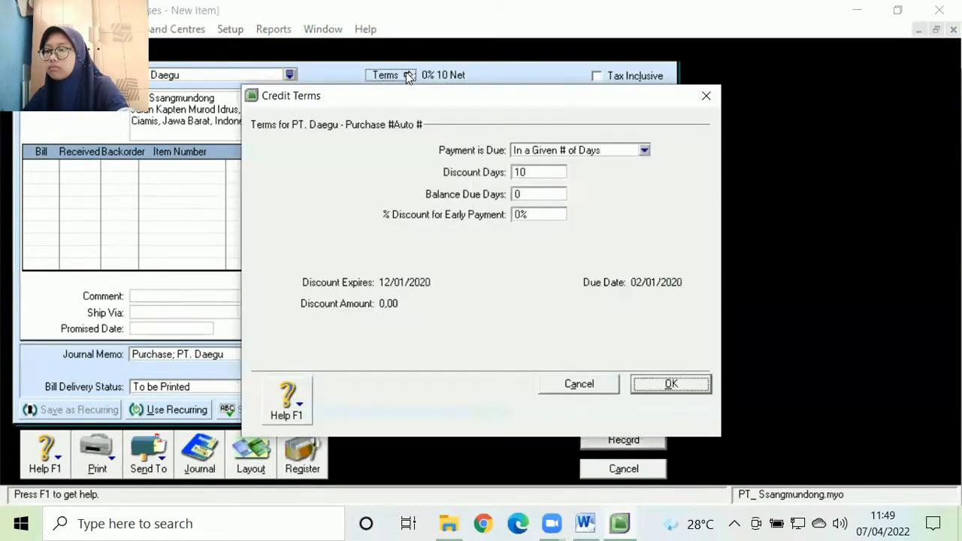
click(517, 194)
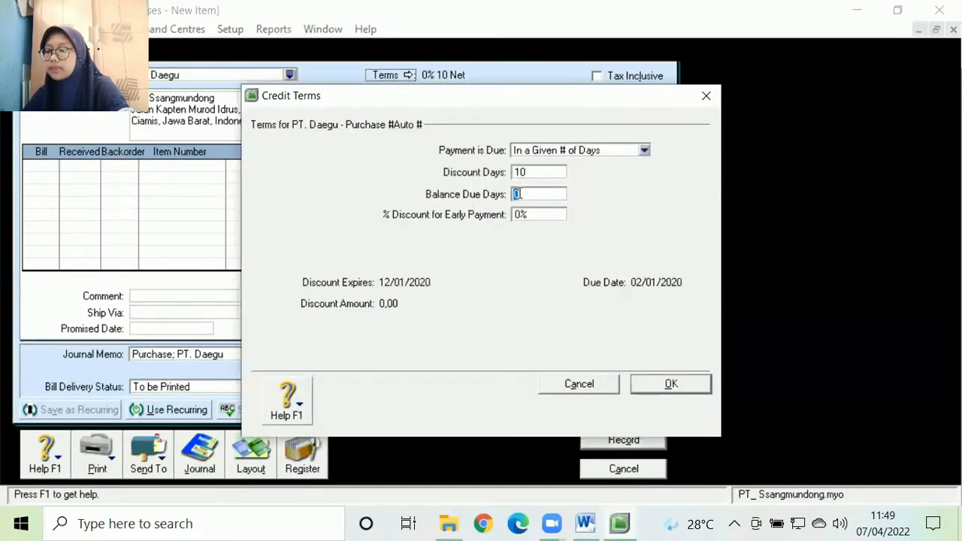
text(30)
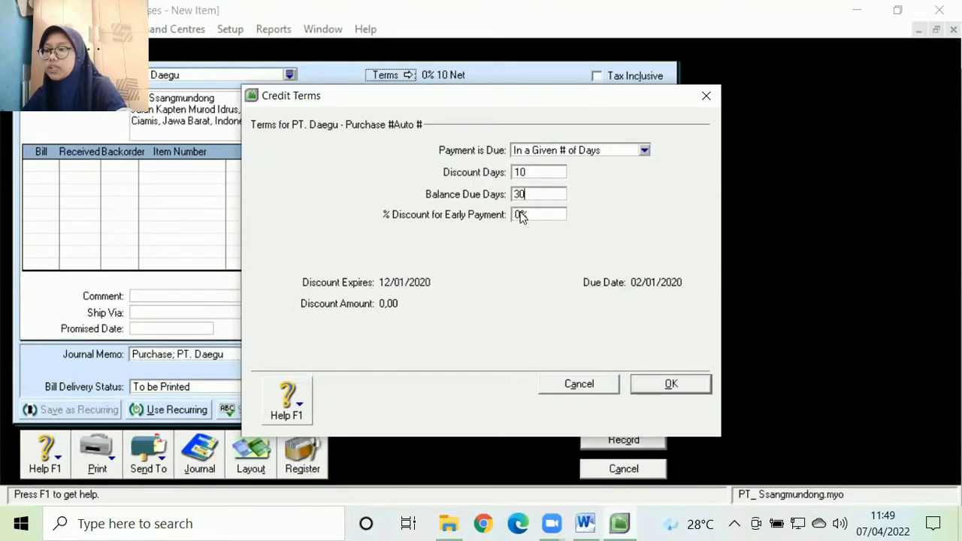
click(520, 215)
text(2)
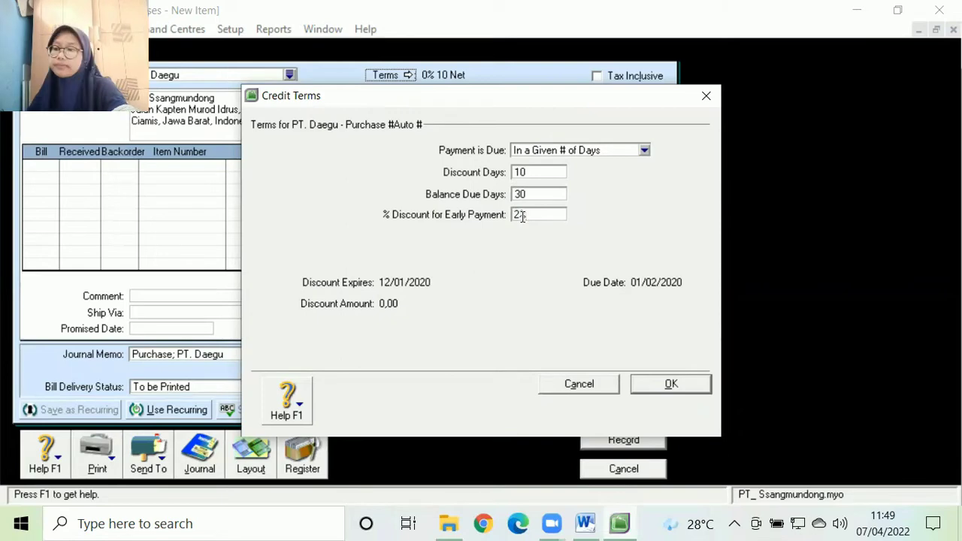
text(%)
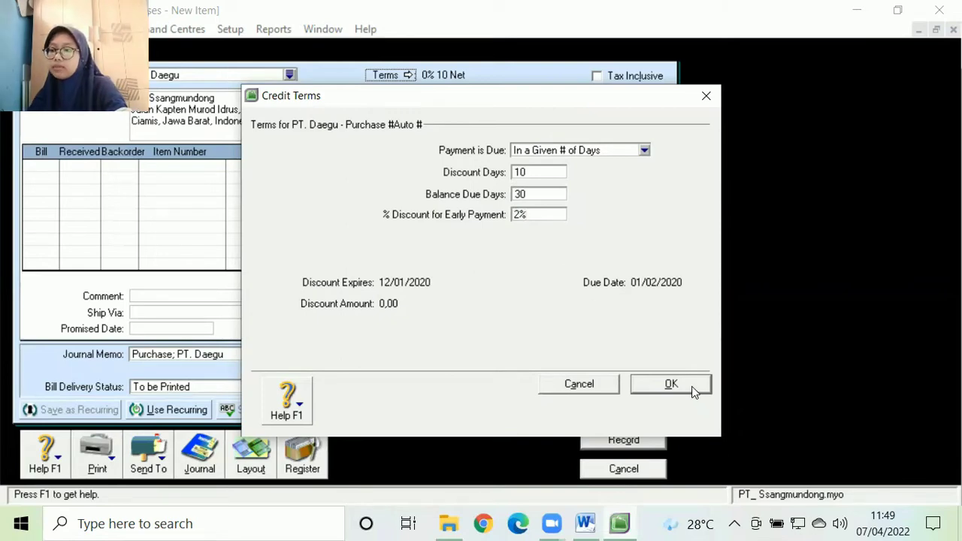
click(691, 386)
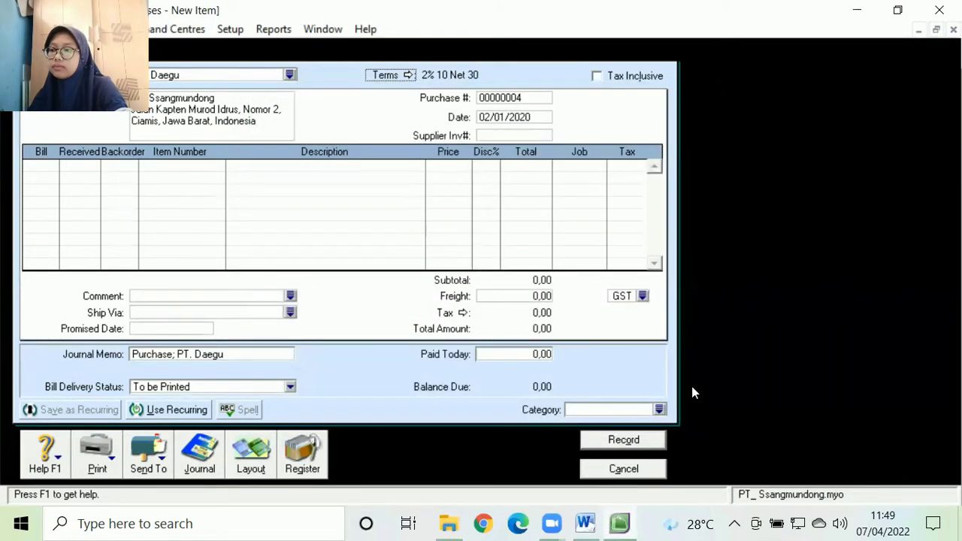
Place the bill beside the Word document, and enter 5 units of item S1 Mesin Cuci on the first line
key(super+Right)
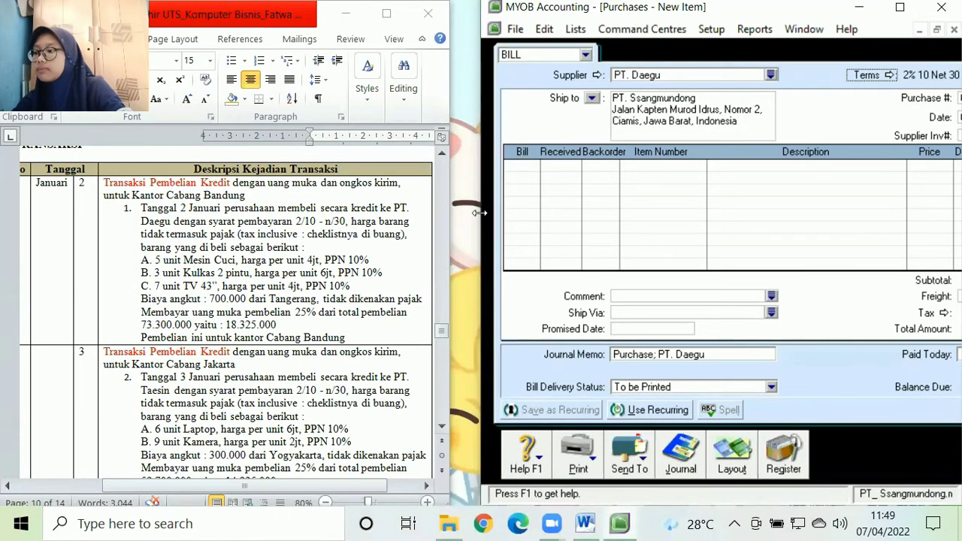
drag(480, 213, 430, 214)
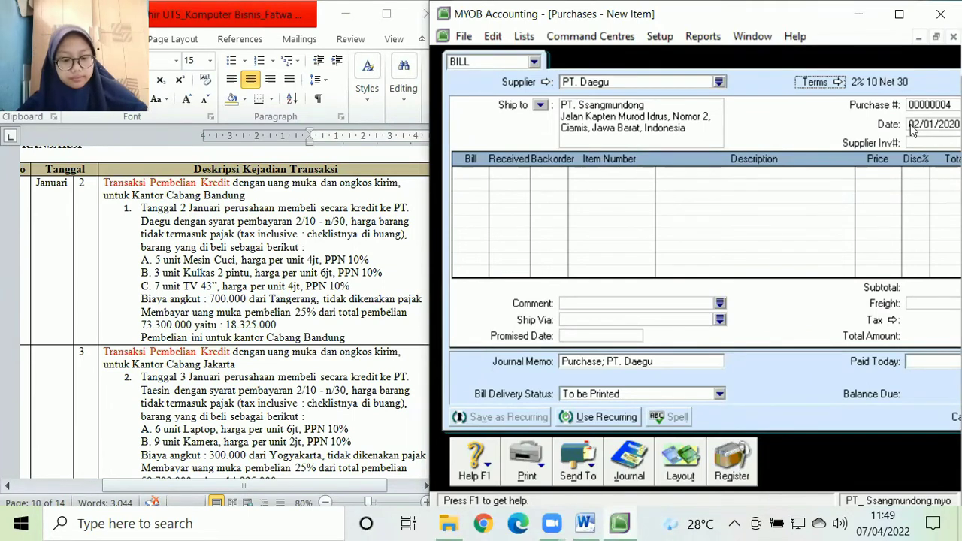
click(476, 173)
text(5)
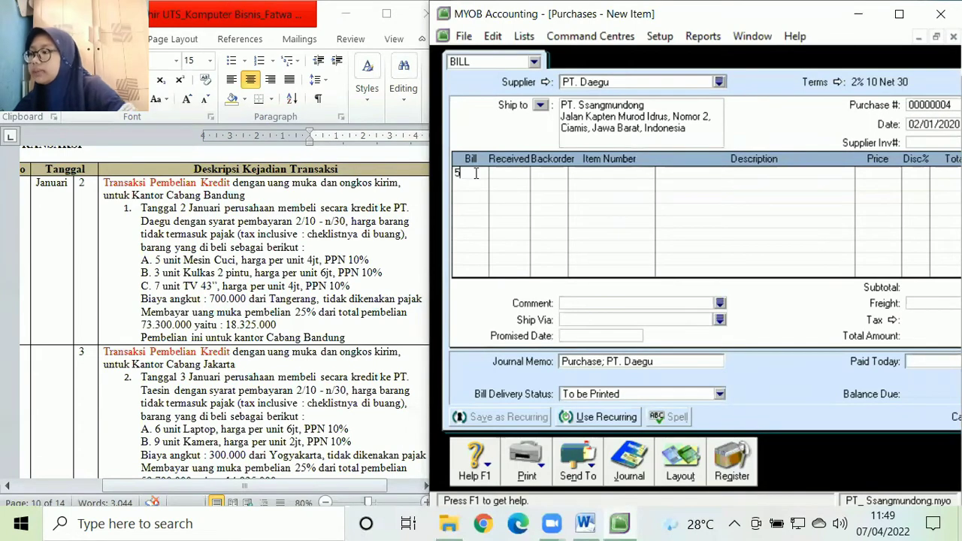
key(Tab)
key(Tab)
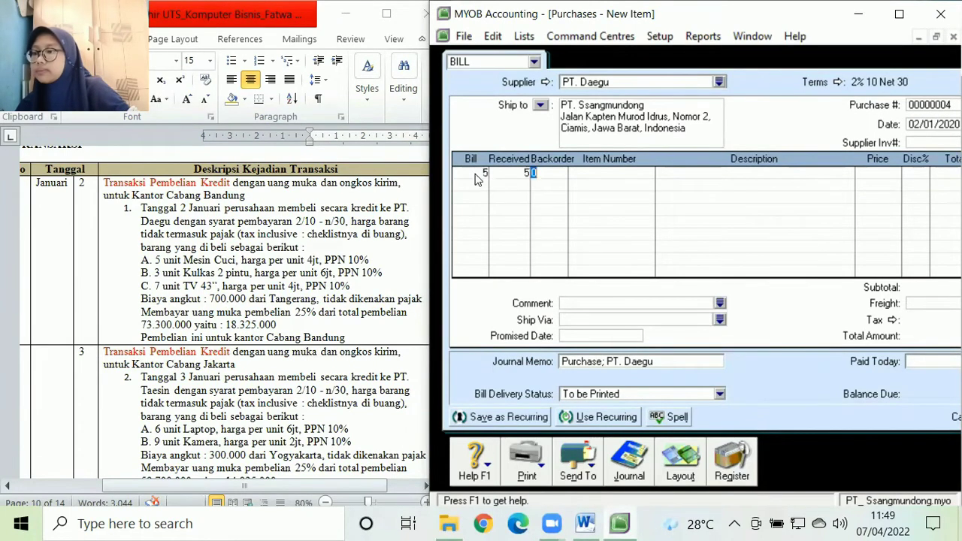
key(Tab)
text(mesin c)
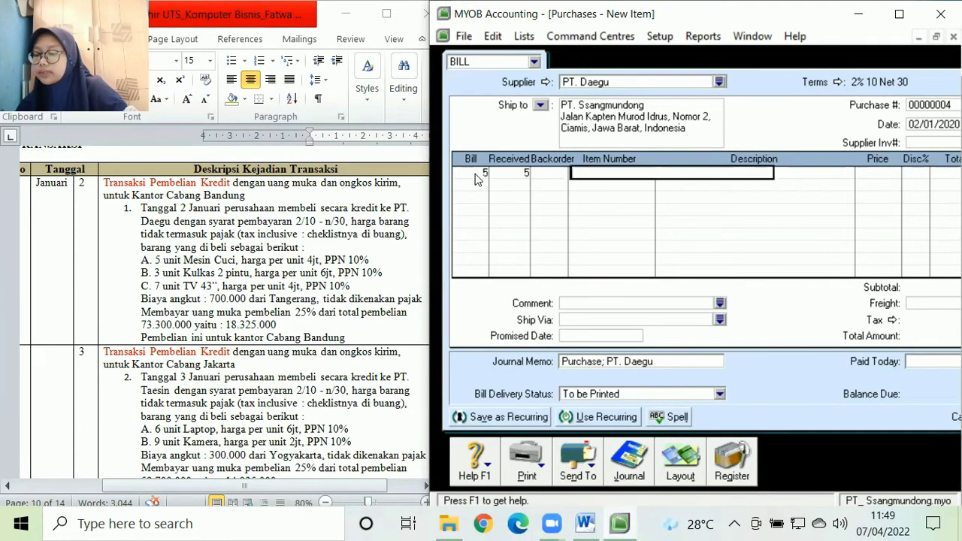
text(uci)
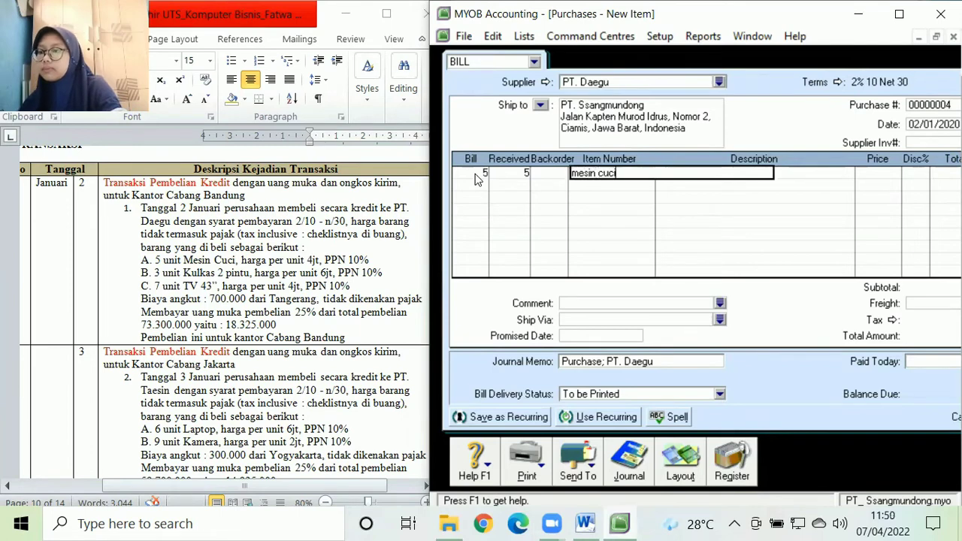
key(Tab)
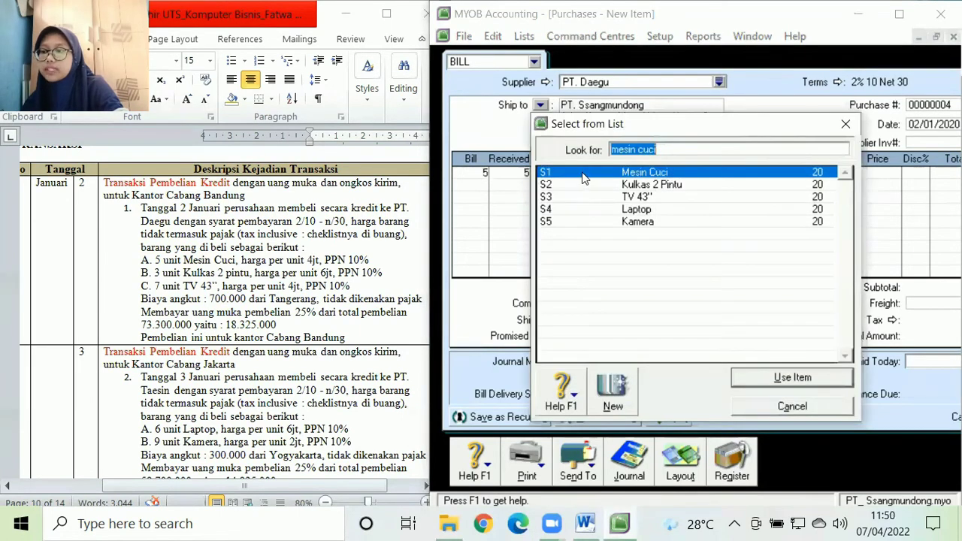
double_click(583, 174)
Assign job JB to the Mesin Cuci line, start the second line, and place the bill beside the Word document again
key(Tab)
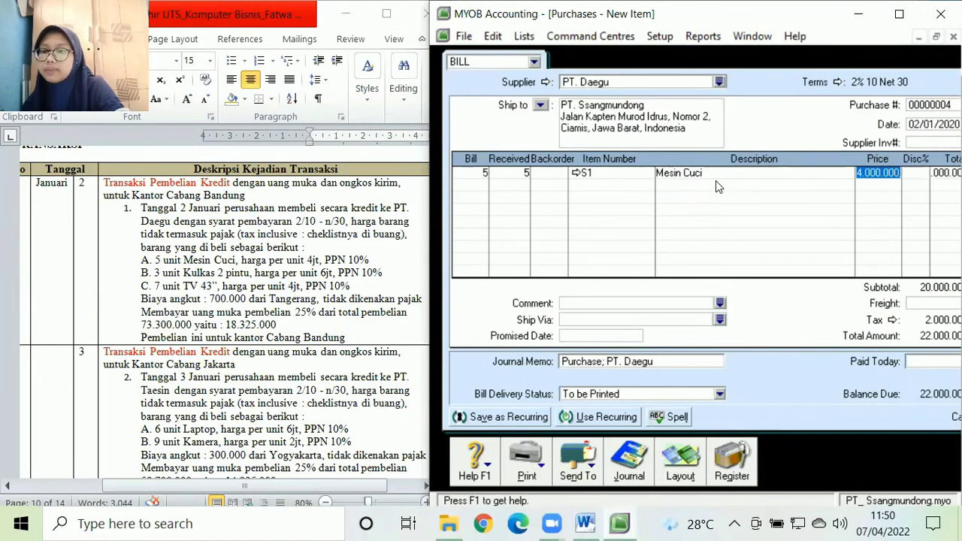
key(Tab)
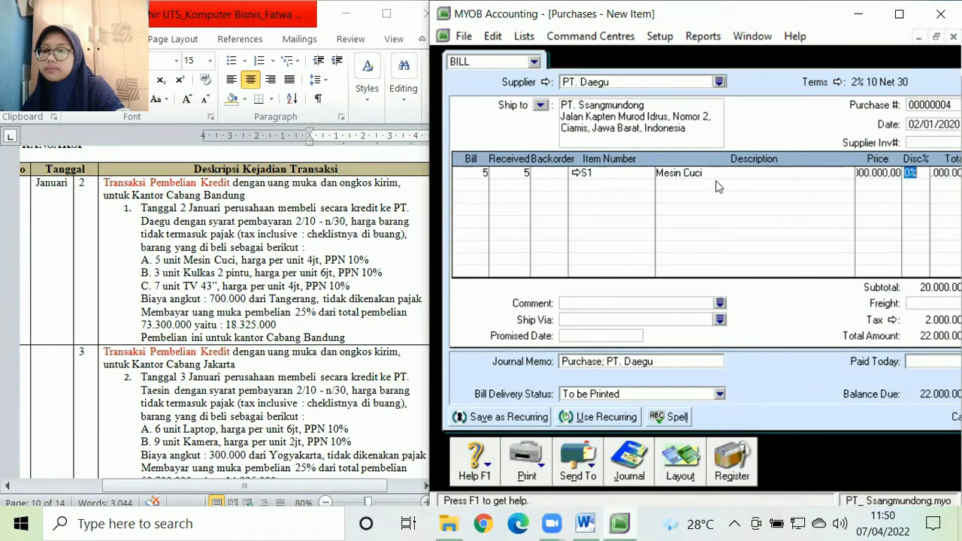
key(Tab)
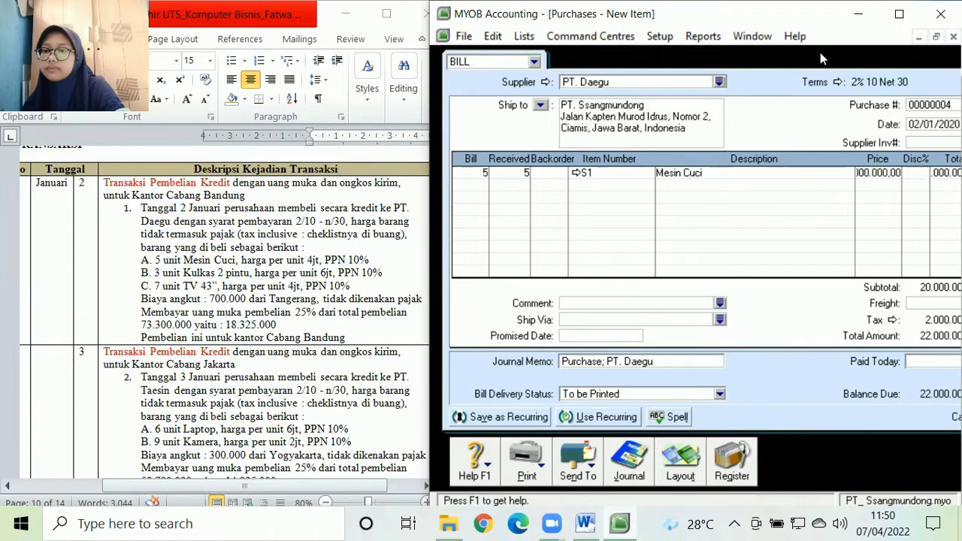
click(899, 13)
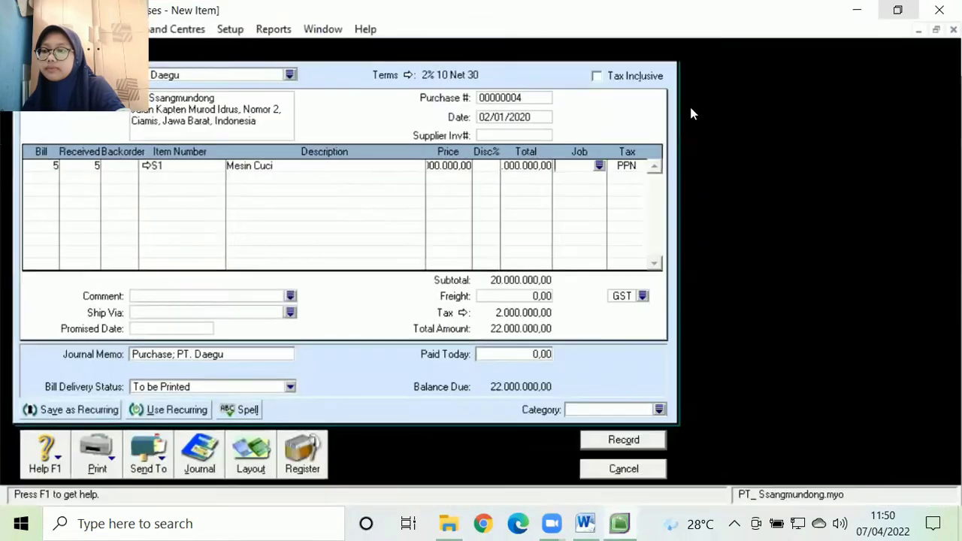
click(599, 165)
double_click(578, 169)
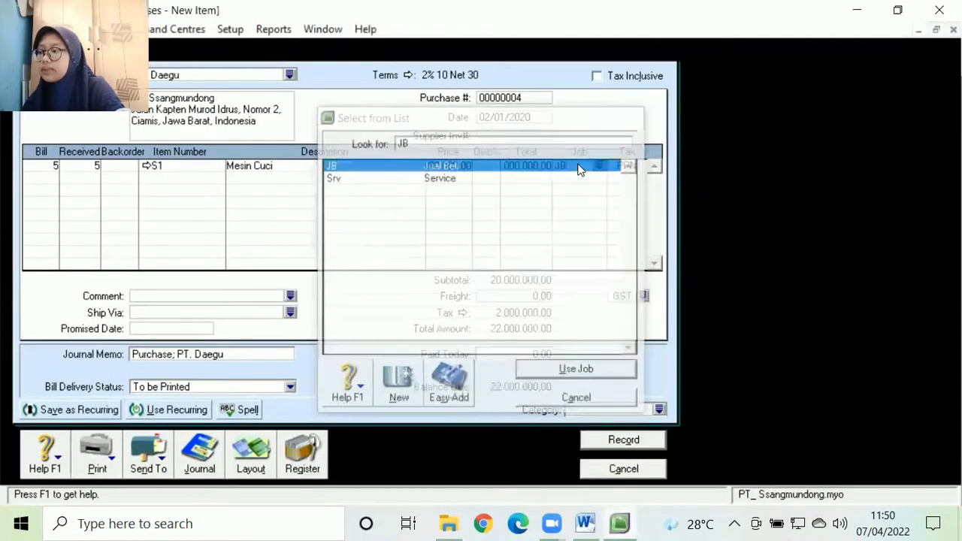
click(57, 178)
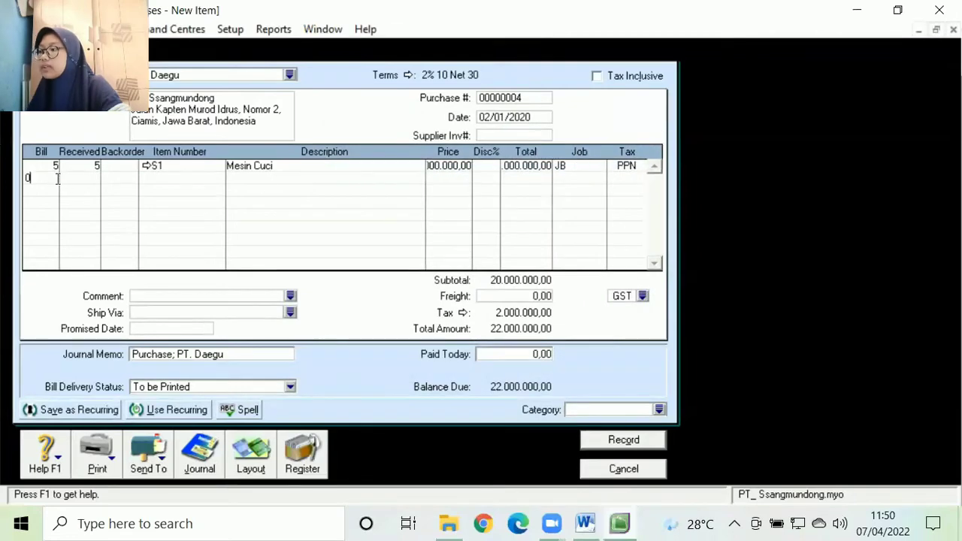
key(super+Right)
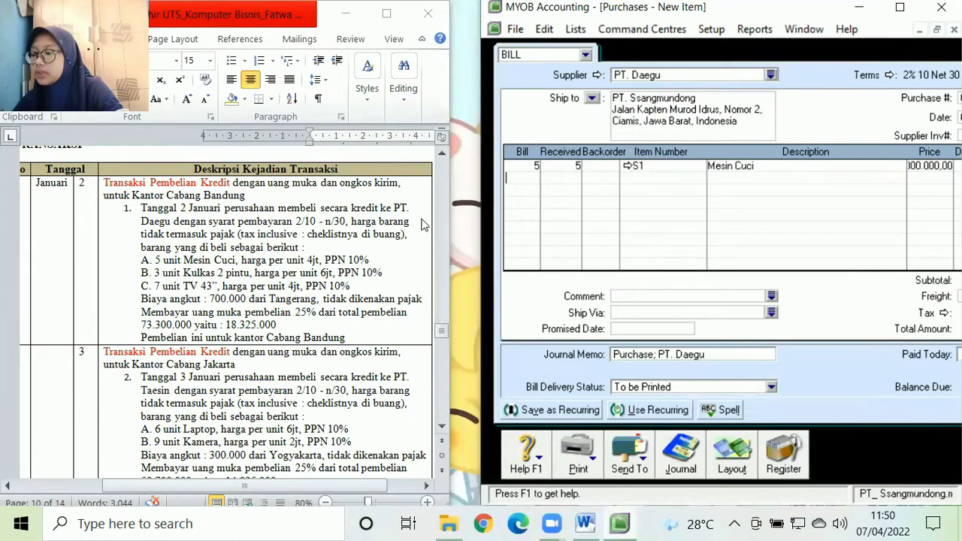
Enter 3 units of item S2 Kulkas 2 Pintu on the bill's second line
key(Tab)
key(Tab)
key(Tab)
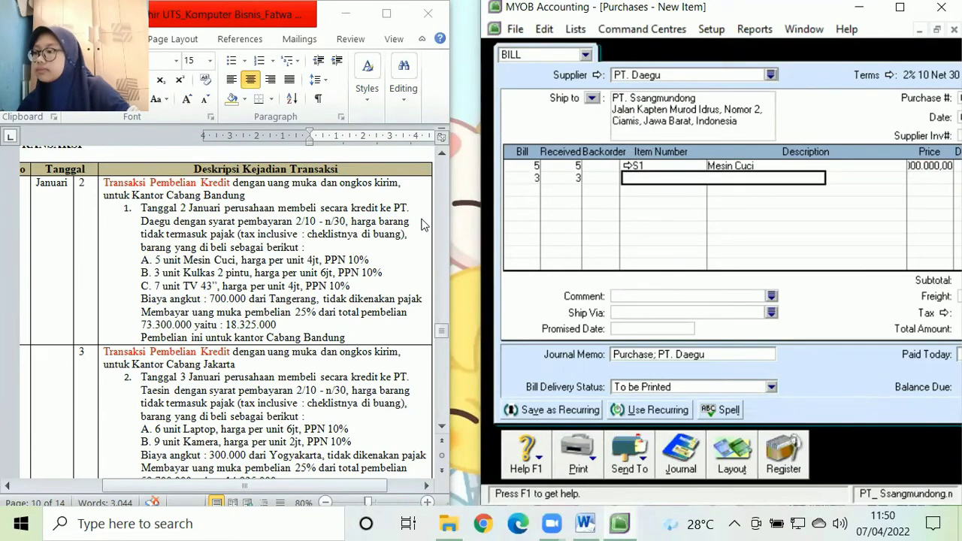
text(kulkas)
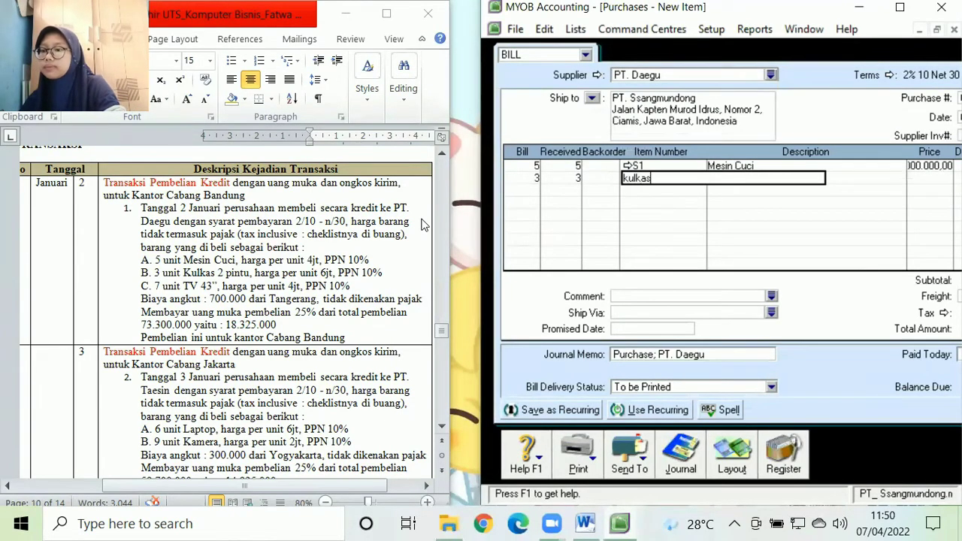
key(Tab)
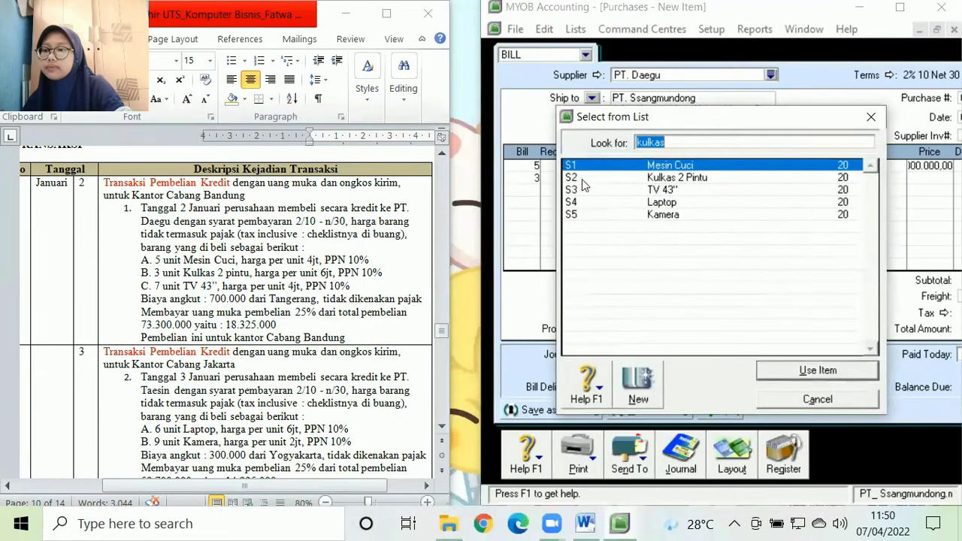
double_click(590, 186)
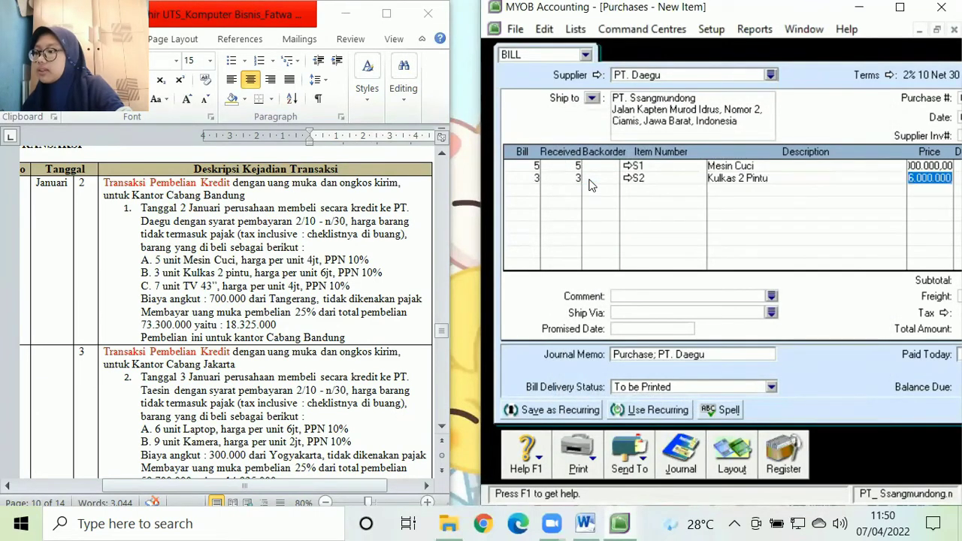
Assign job JB to the Kulkas 2 Pintu line, with the bill window maximized
key(Tab)
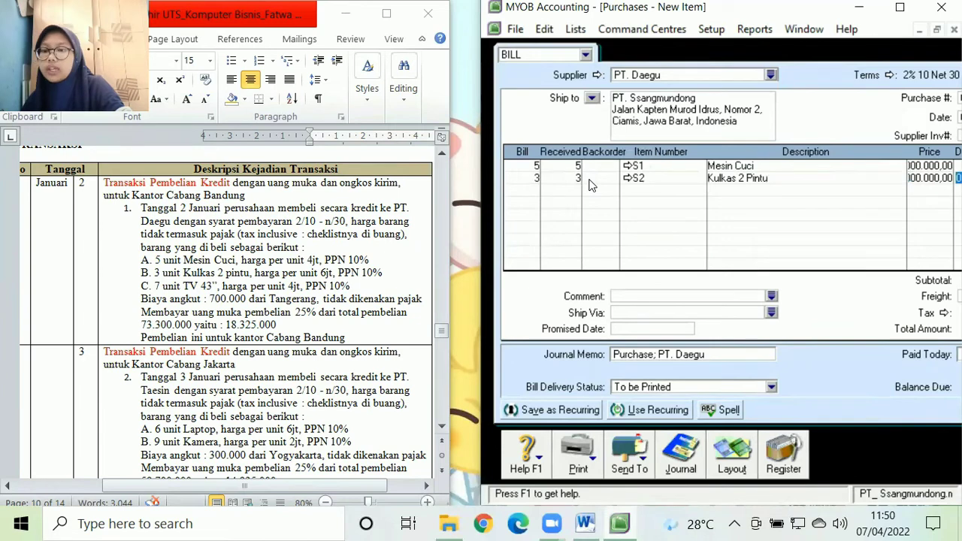
click(898, 8)
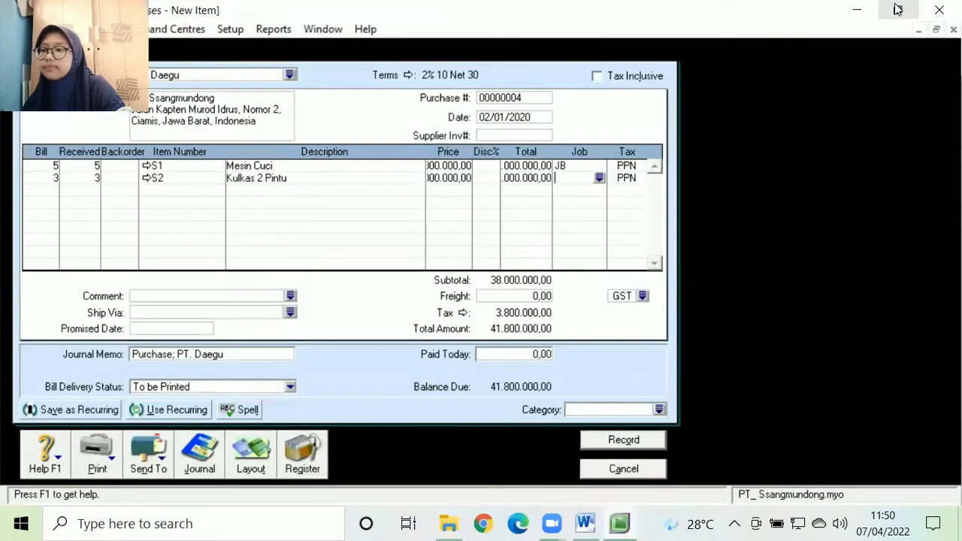
click(599, 178)
double_click(576, 170)
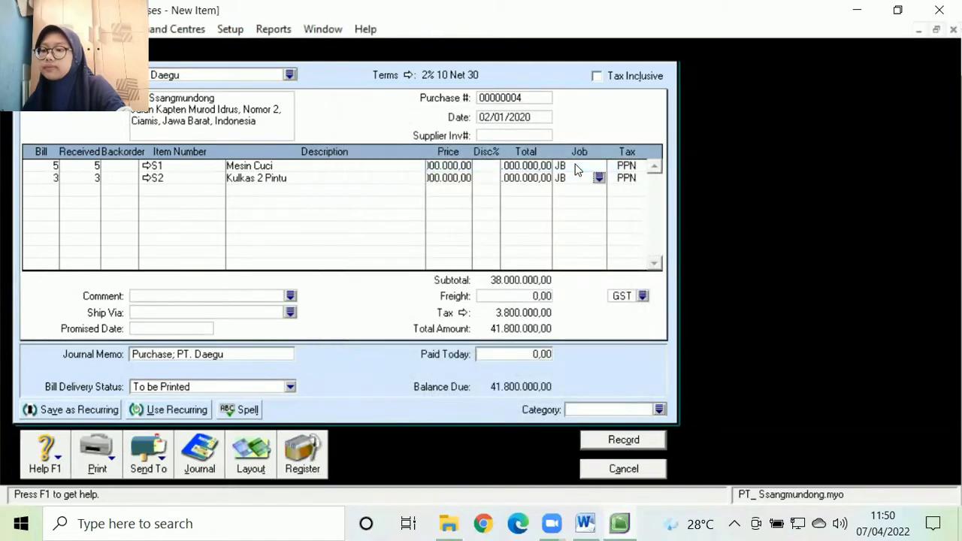
Place the bill beside the Word document, and enter 7 units of item S3 TV 43" on the third line
click(44, 195)
key(super+Right)
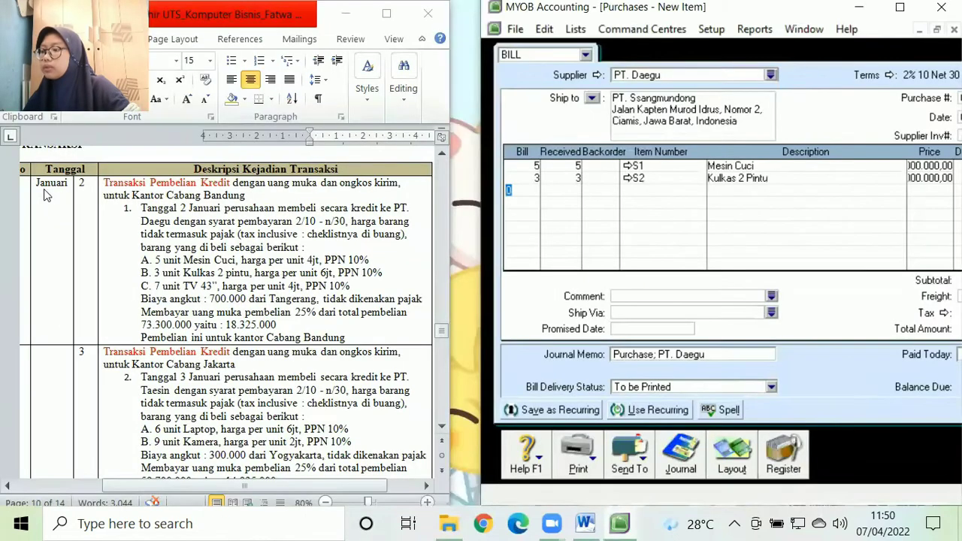
text(7)
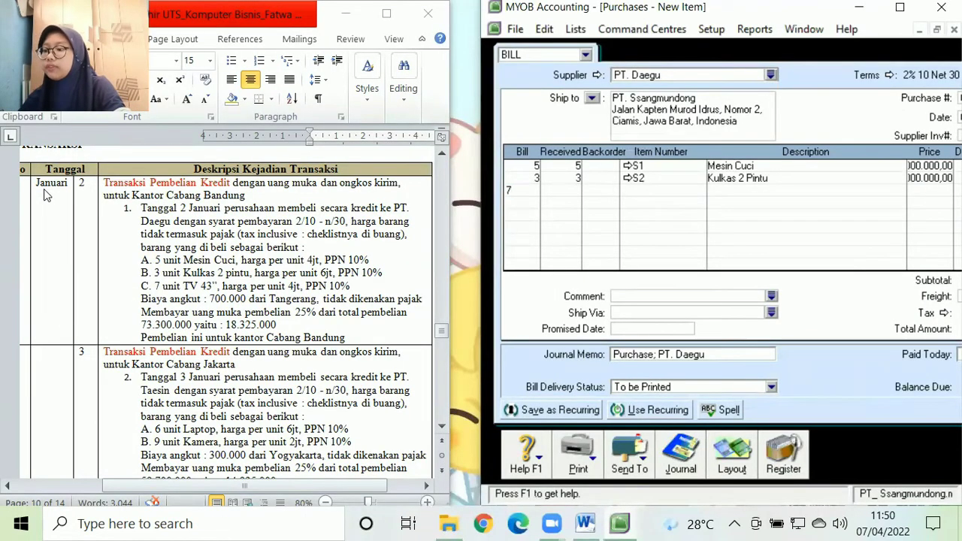
key(Tab)
key(Tab)
text(tv)
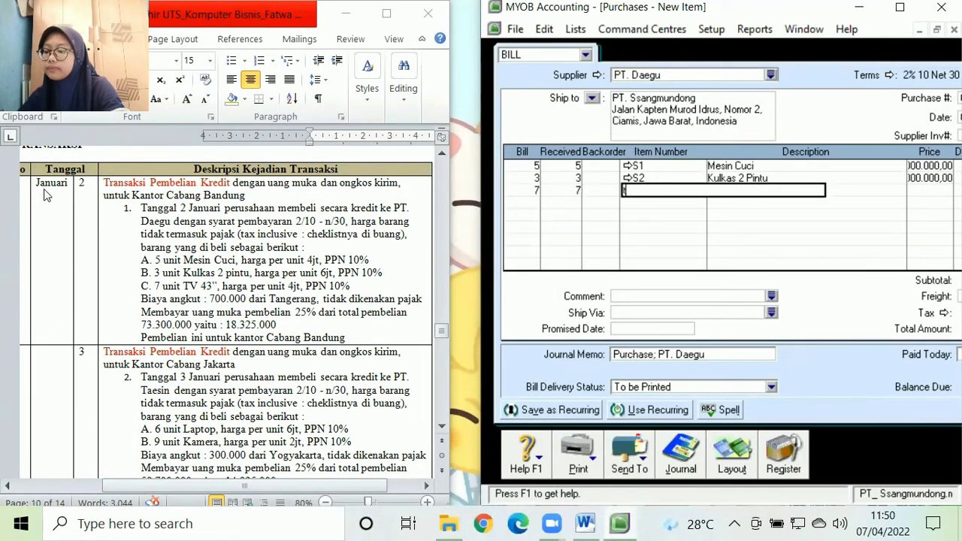
key(Tab)
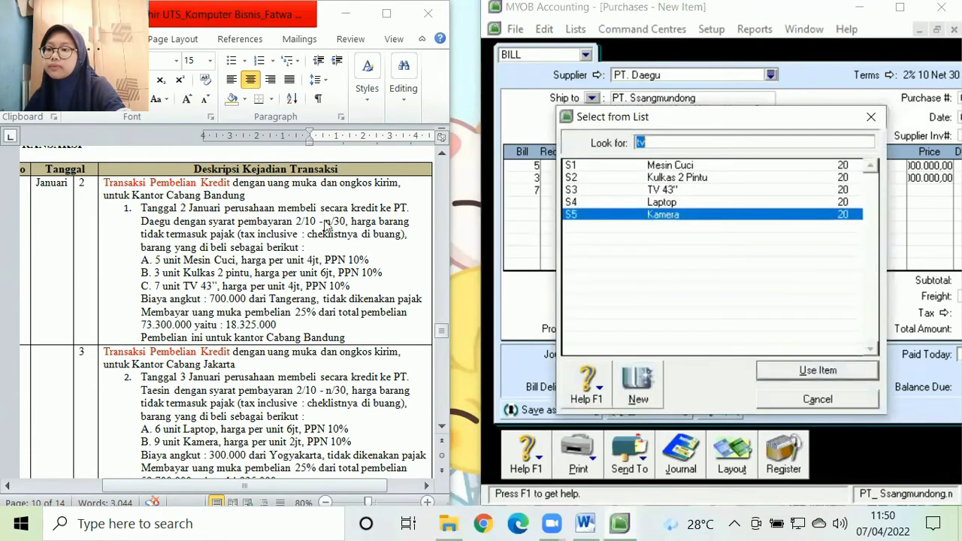
click(576, 192)
double_click(576, 193)
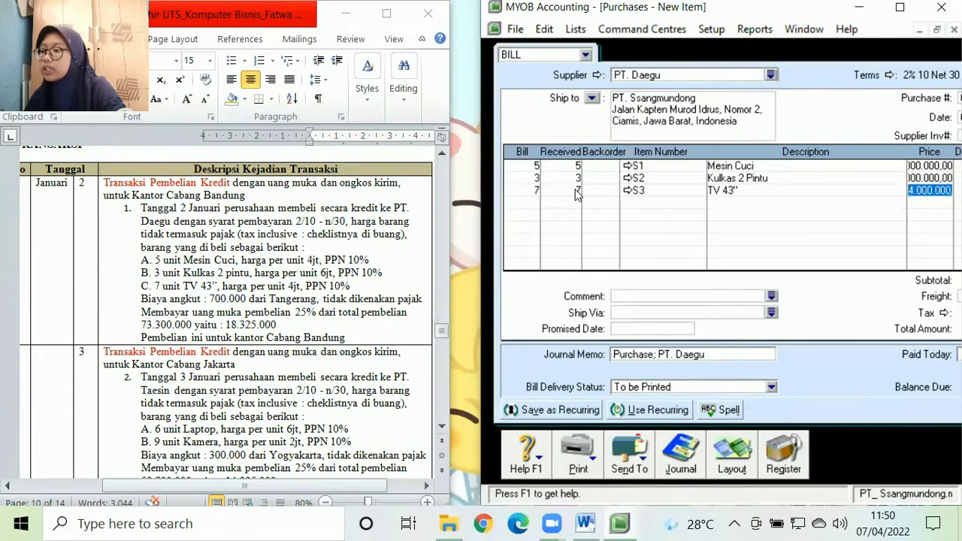
Maximize the bill window and assign job JB to the TV 43" line
key(Tab)
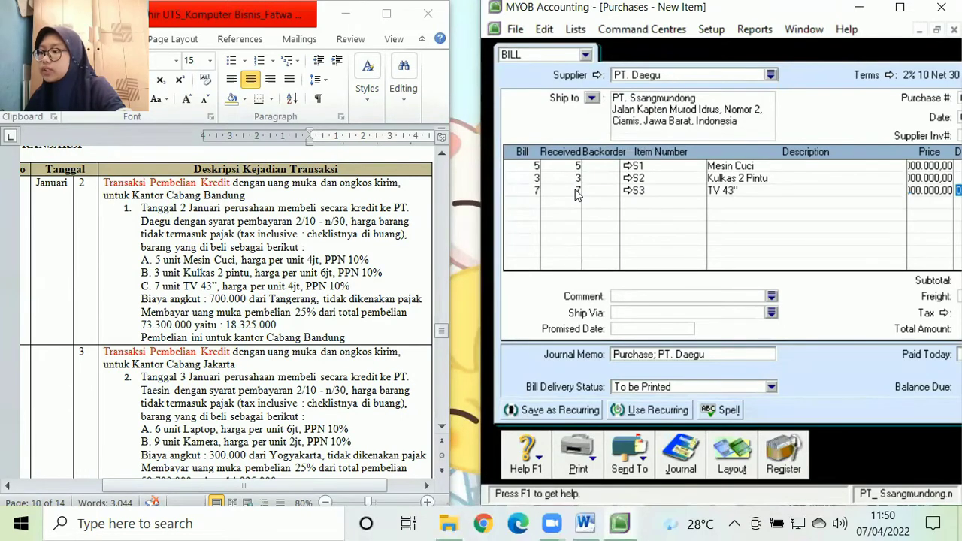
click(900, 7)
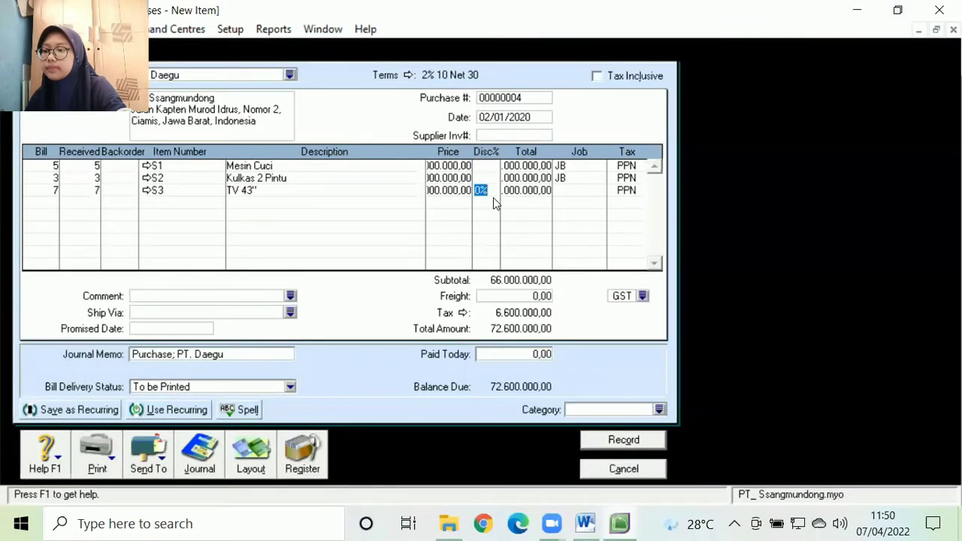
key(Tab)
key(Tab)
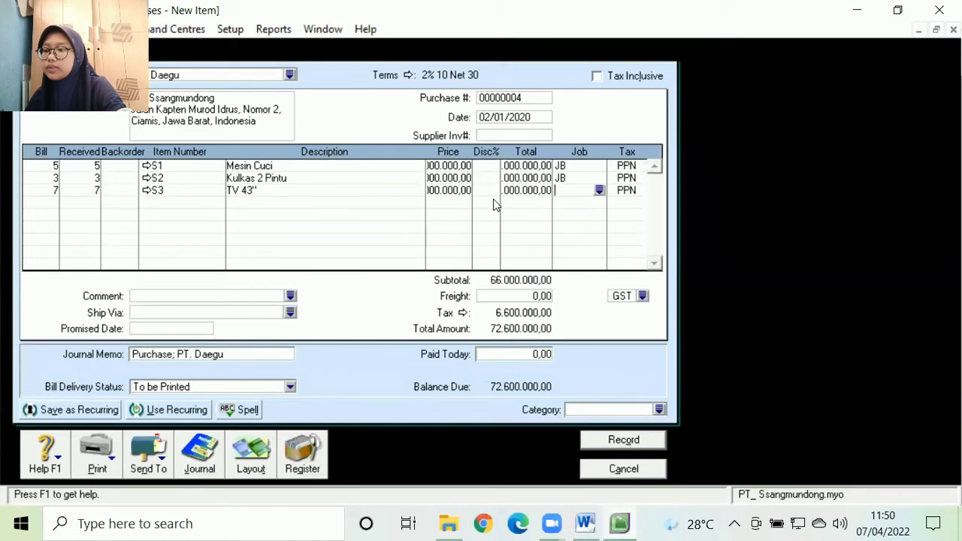
click(599, 190)
key(Return)
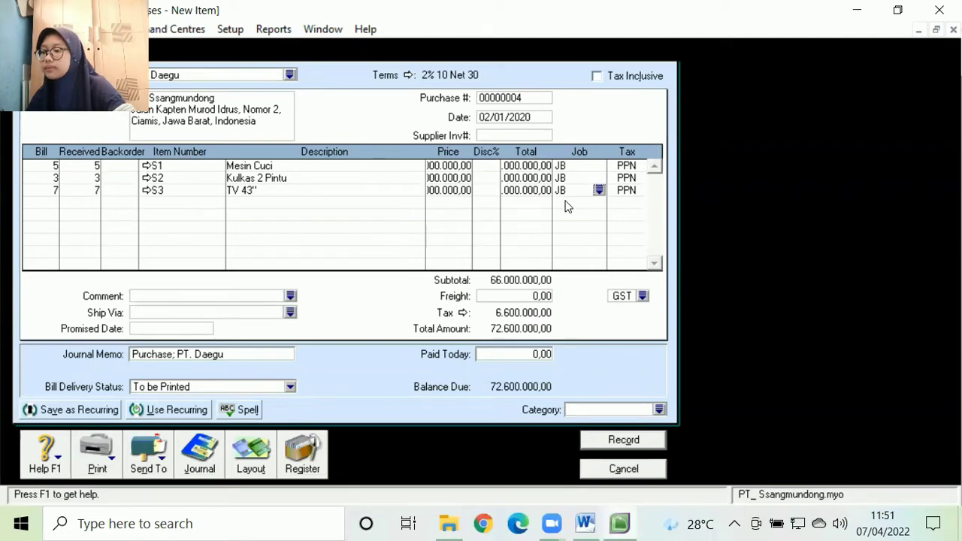
Check the freight cost in the Word document, and enter 700.000 freight on the bill with tax code N-T
key(super+Right)
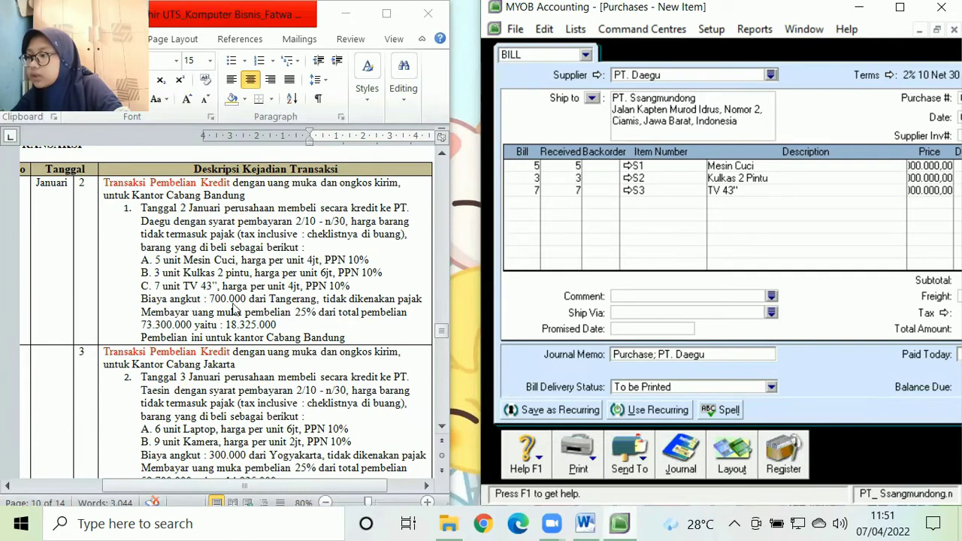
click(900, 7)
click(548, 296)
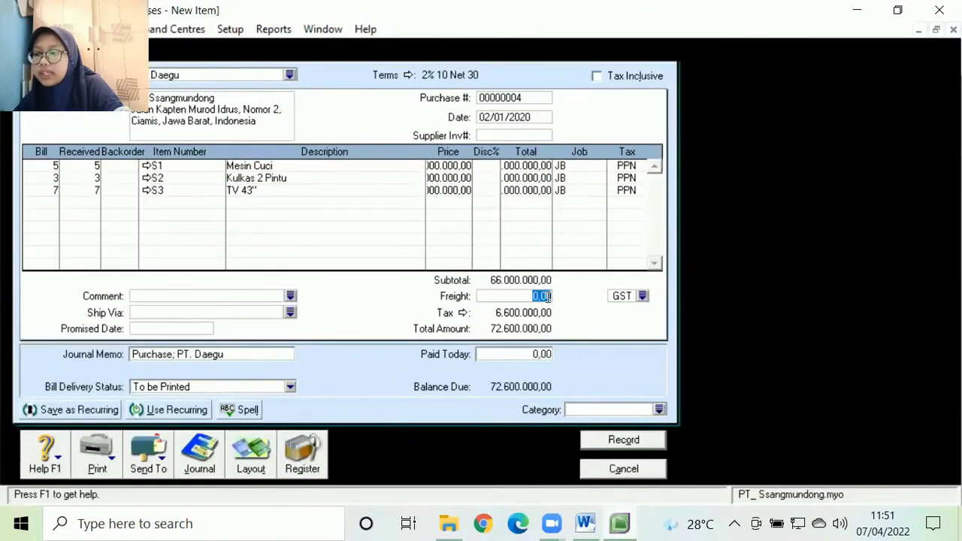
text(70)
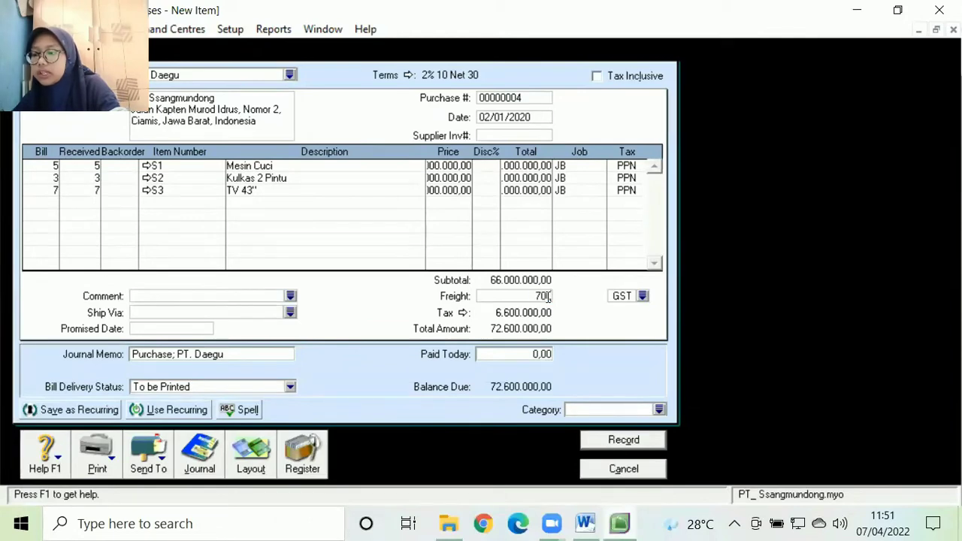
text(0.000)
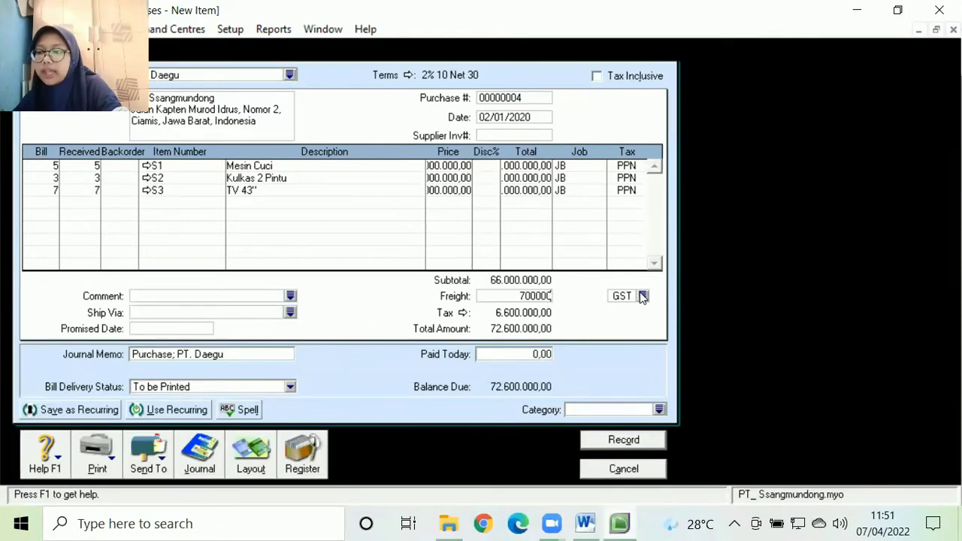
click(643, 296)
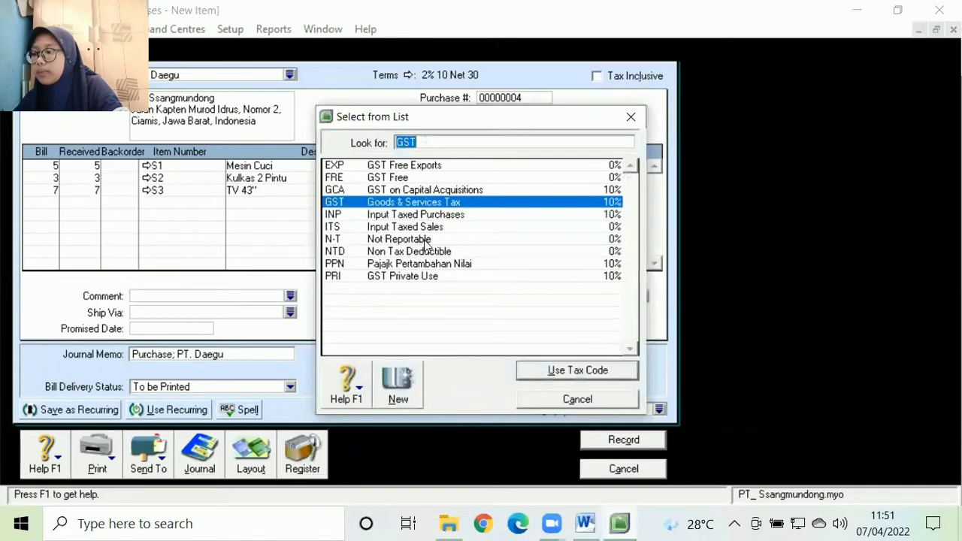
double_click(426, 239)
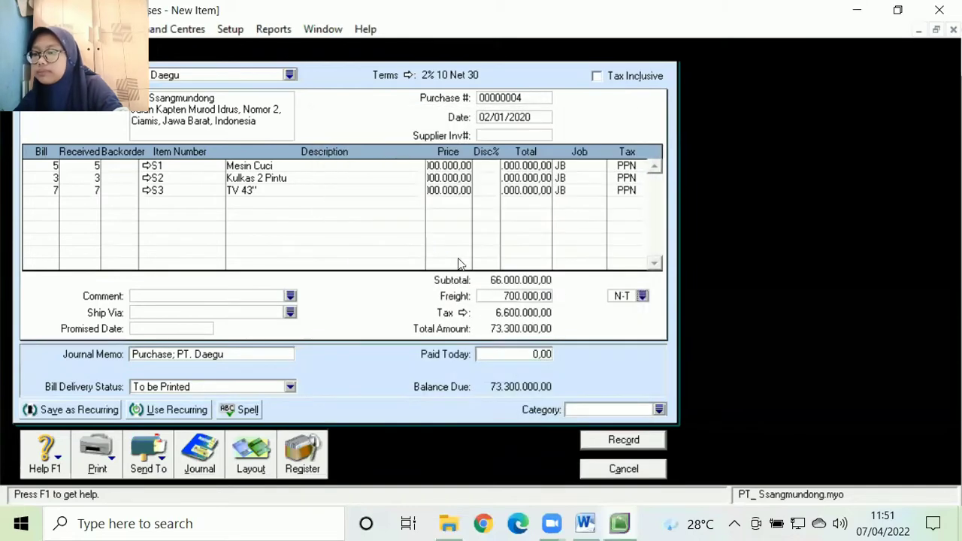
Check the down payment in the Word document, and set the bill's Paid Today amount to 18325000
click(531, 352)
key(super+Right)
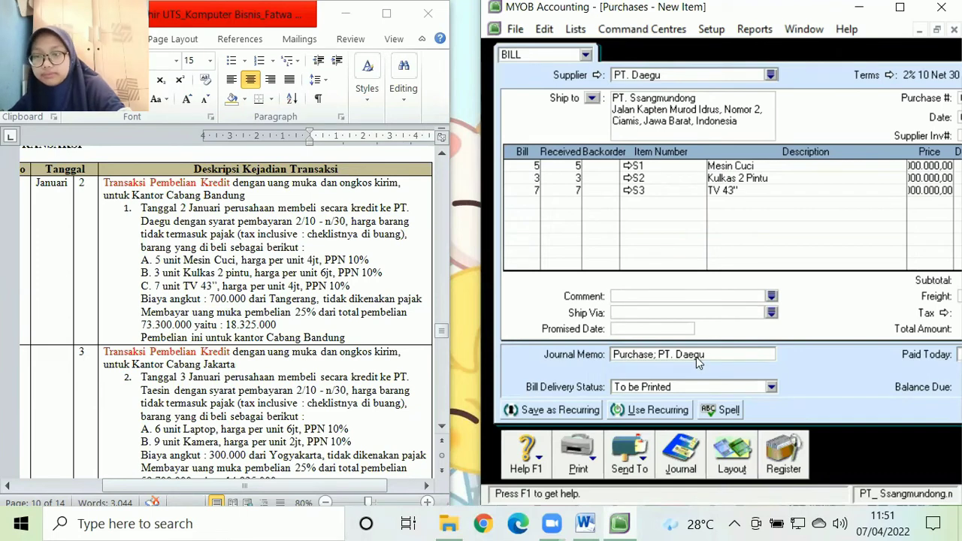
click(899, 7)
text(18)
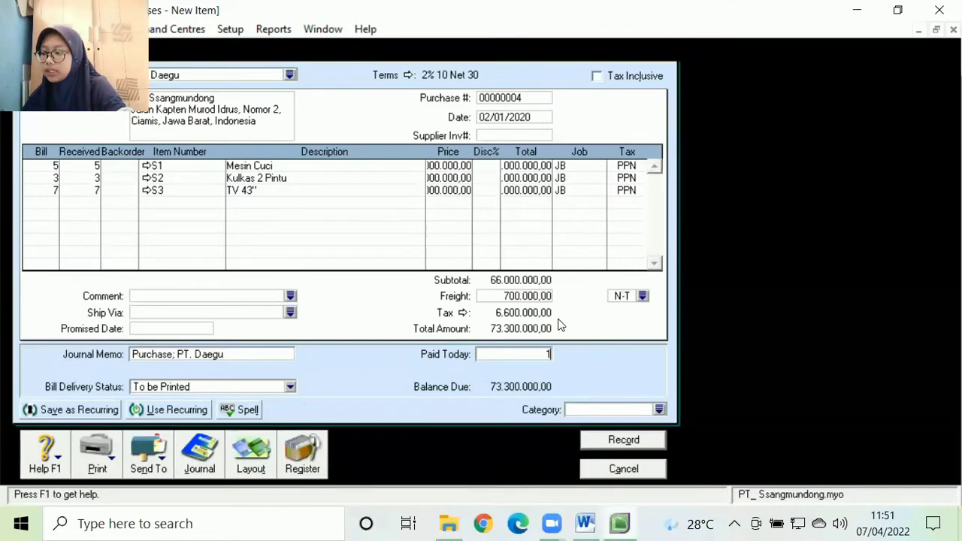
click(587, 524)
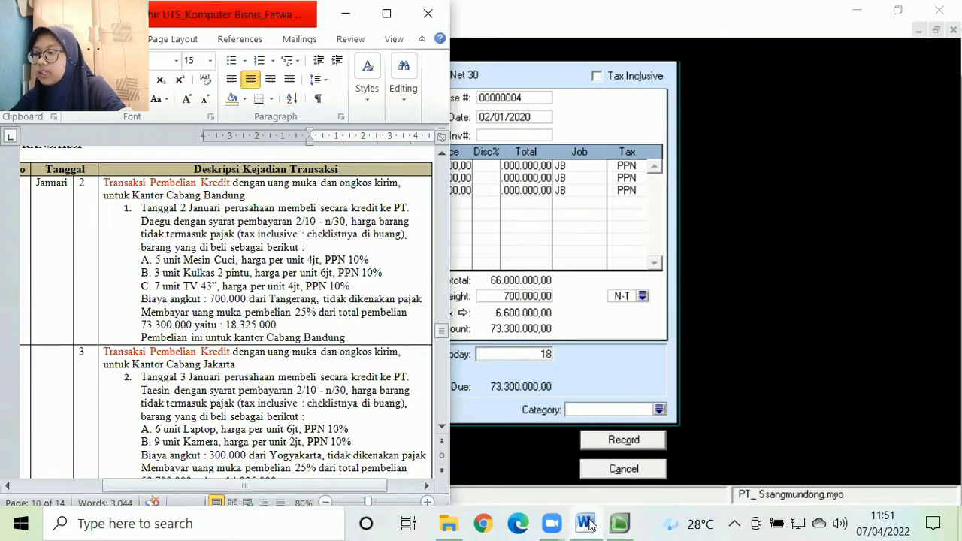
text(3TUGAS AKHIR UTS)
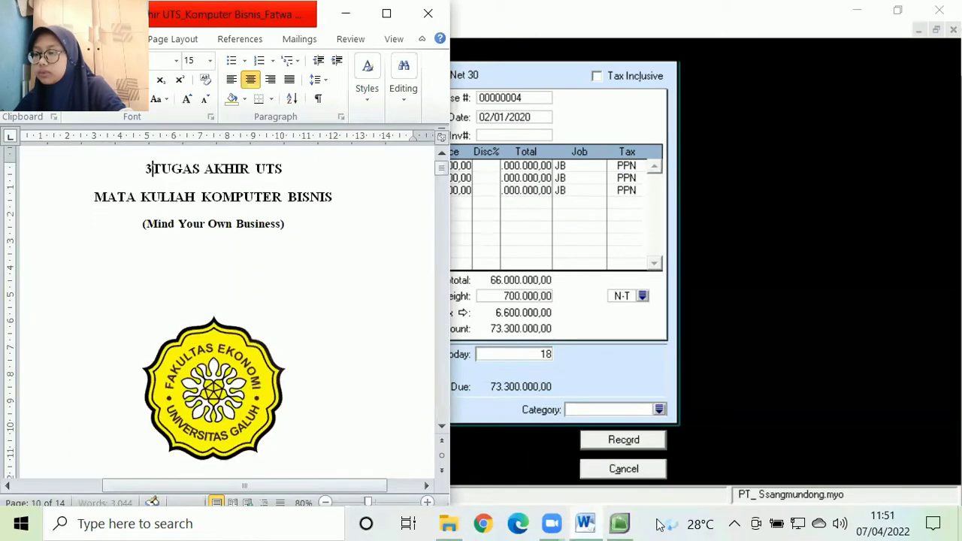
key(BackSpace)
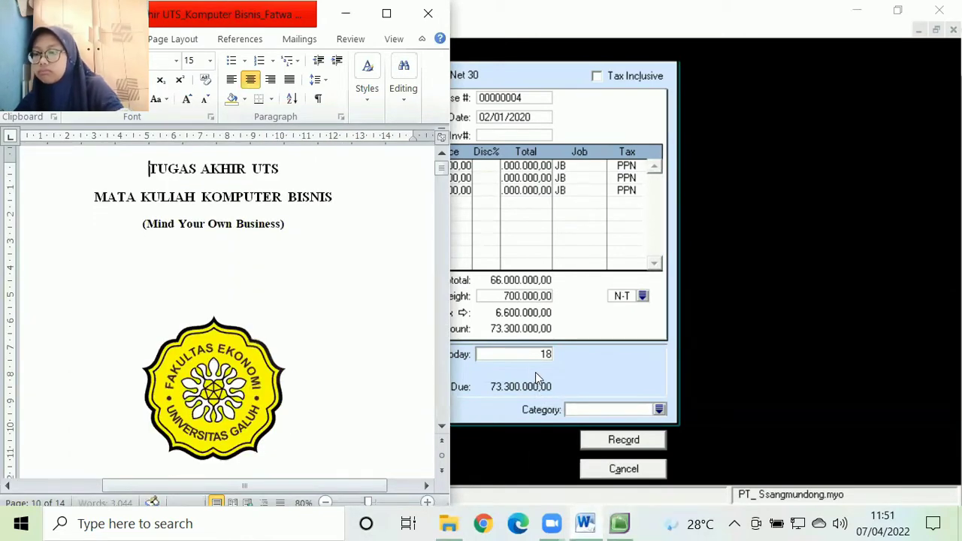
click(532, 356)
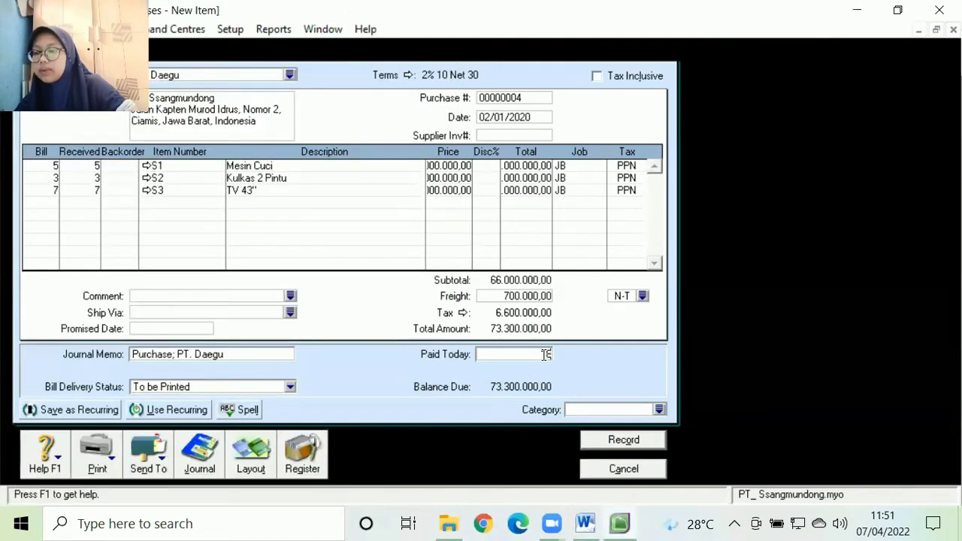
text(1833)
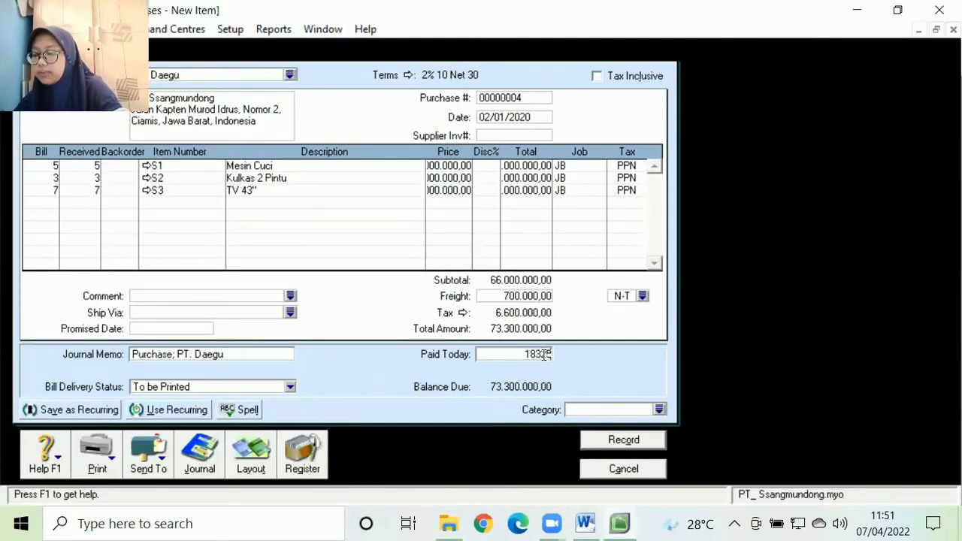
text(5000)
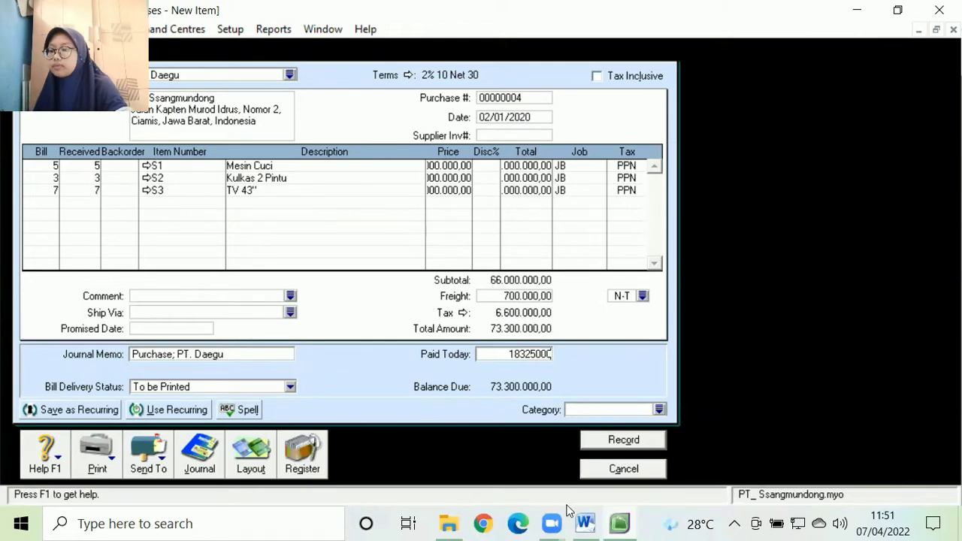
Check the 2 January transaction on page 10 of the Word document, and set the bill's category to BDG
click(585, 523)
drag(441, 170, 438, 334)
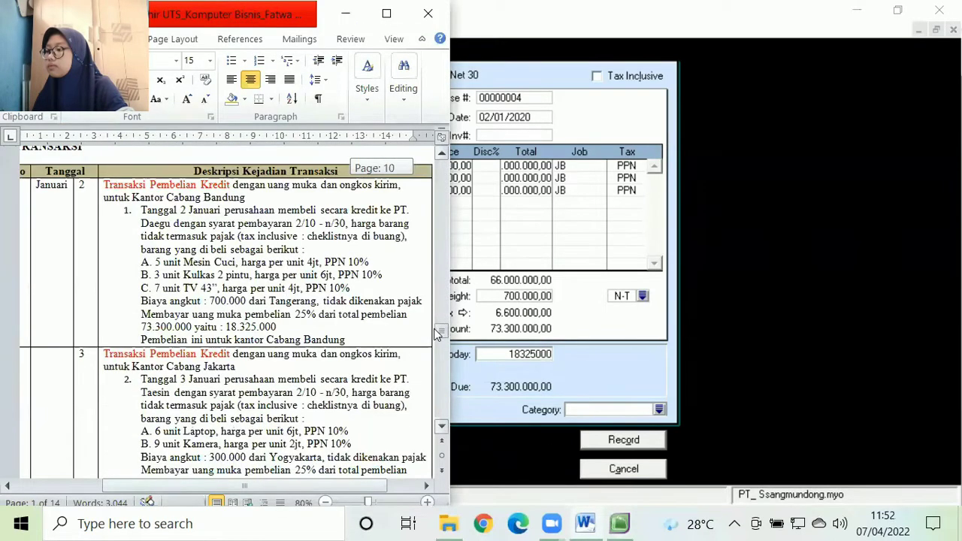
click(731, 261)
click(485, 169)
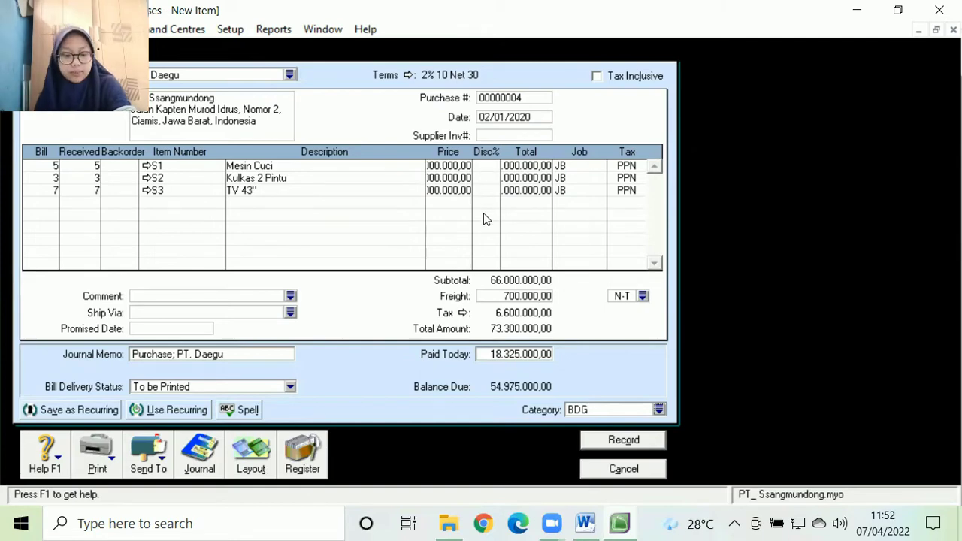
Check the bill's transaction recap, and record the bill, ignoring all spelling suggestions, keeping the tax code and accepting the cheque details
key(ctrl+r)
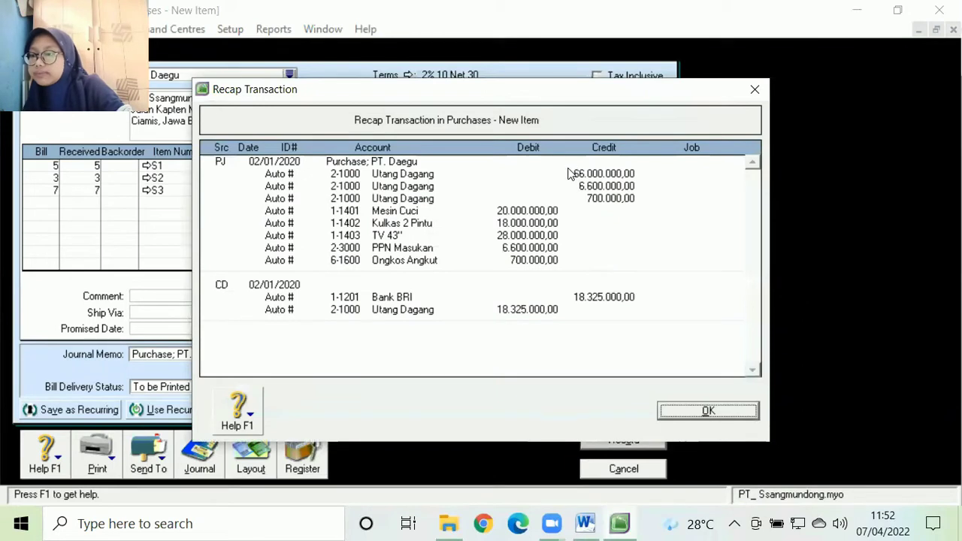
click(680, 416)
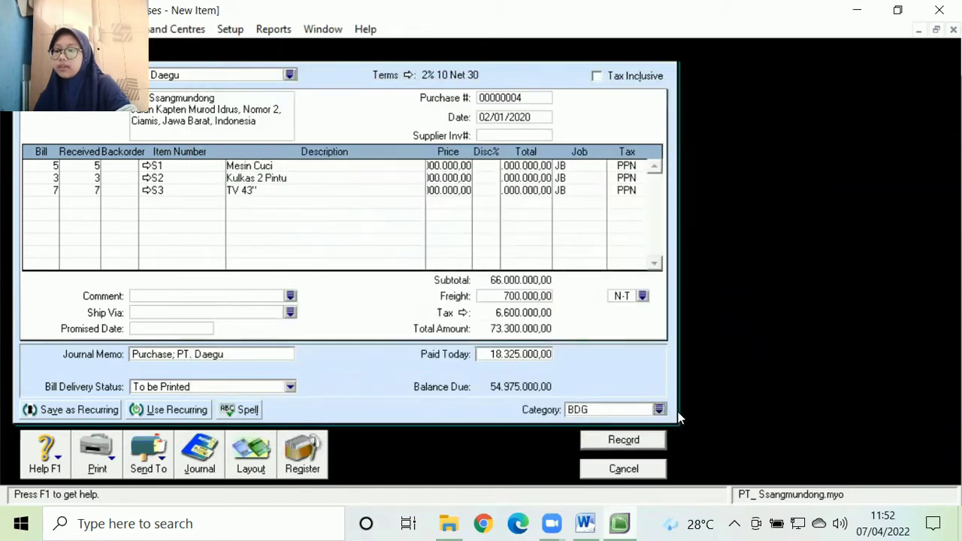
click(637, 440)
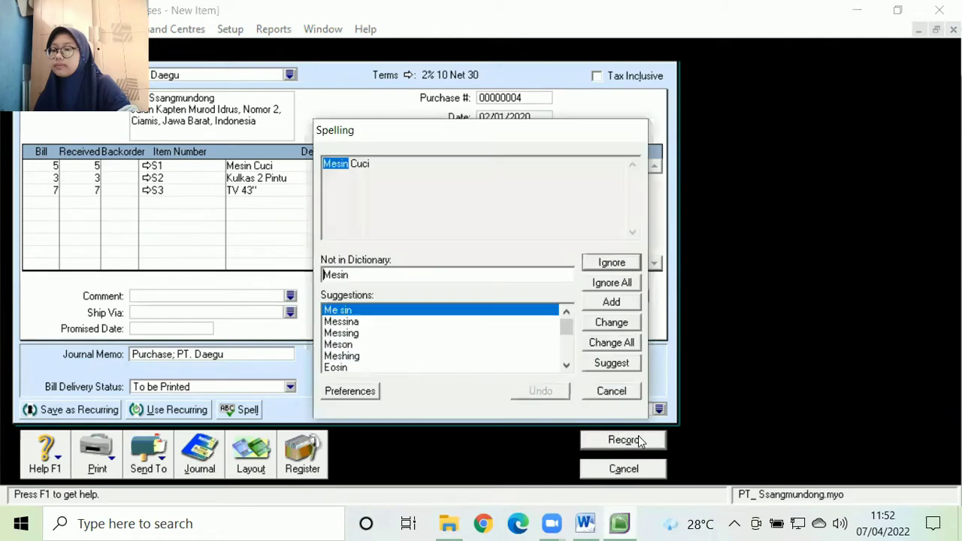
click(603, 282)
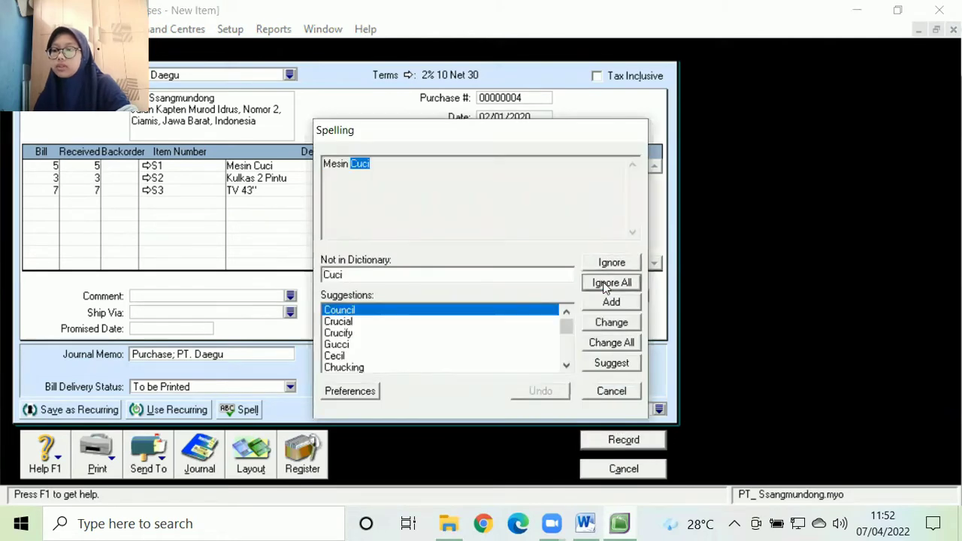
click(603, 282)
click(605, 285)
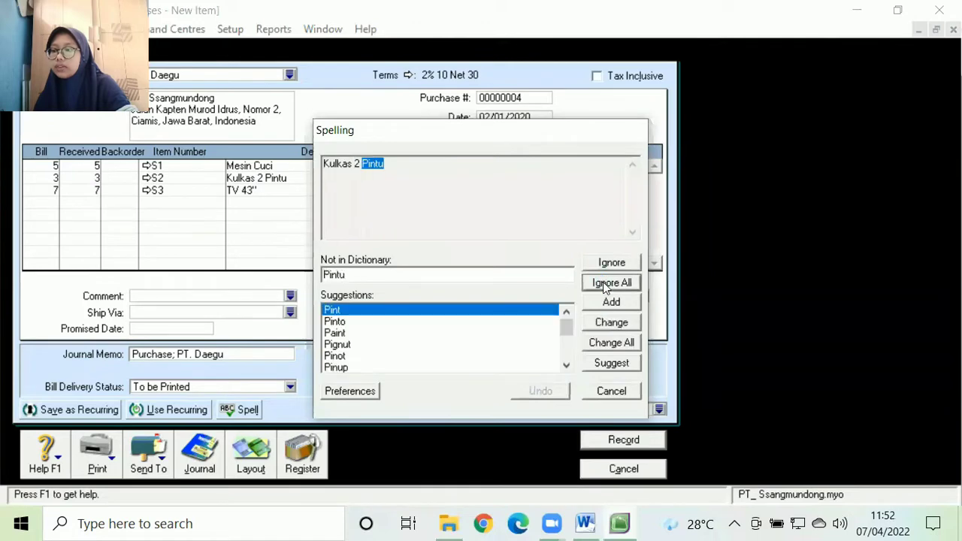
click(603, 283)
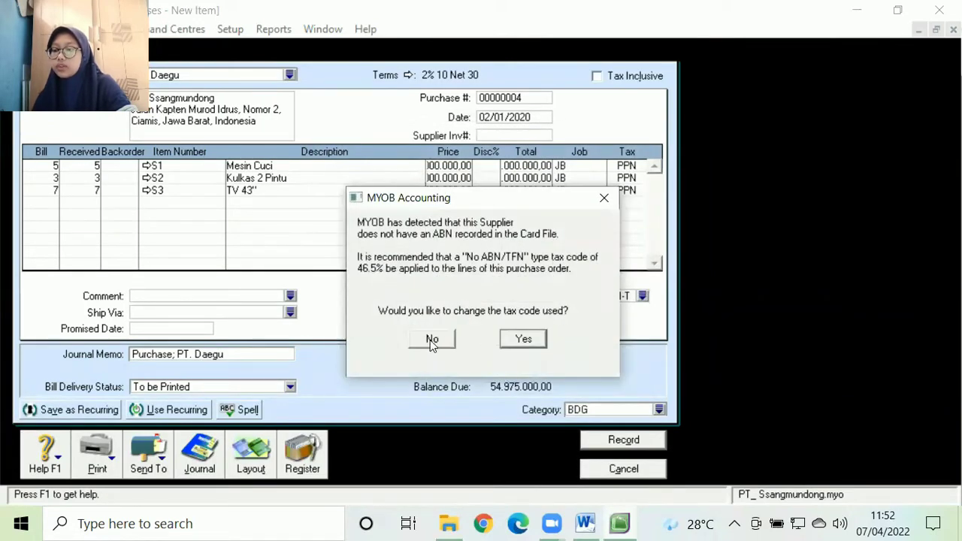
click(431, 340)
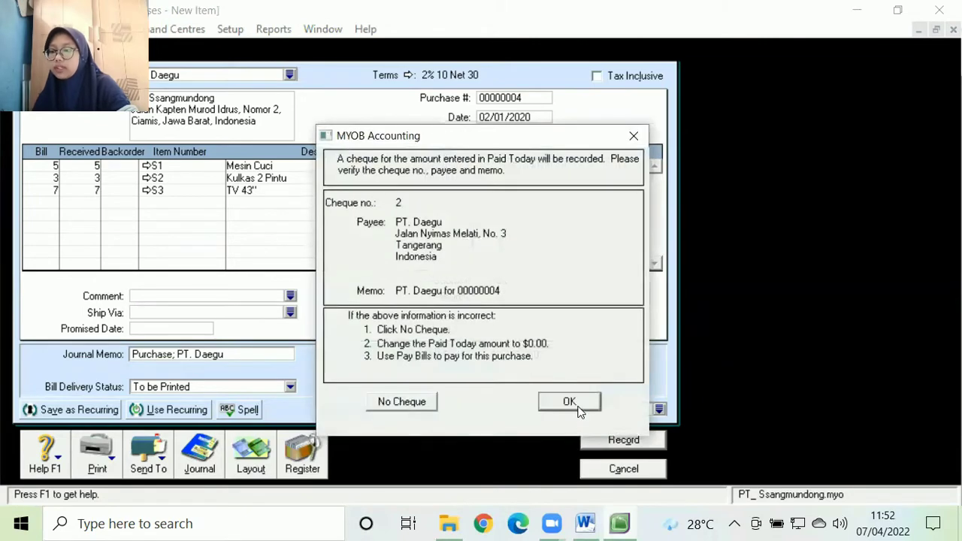
click(570, 404)
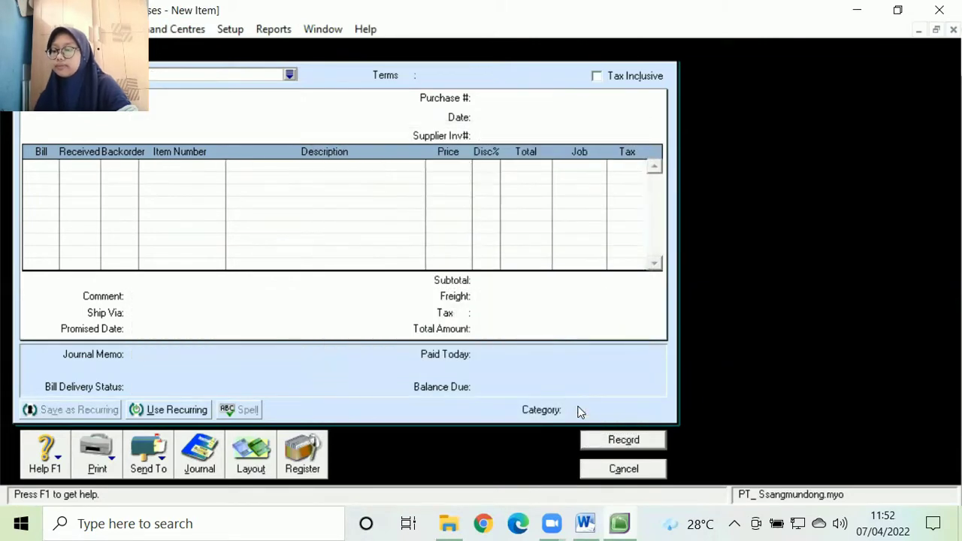
Look up the 4 January cash purchase for the Bandung branch in the Word document
key(super+Right)
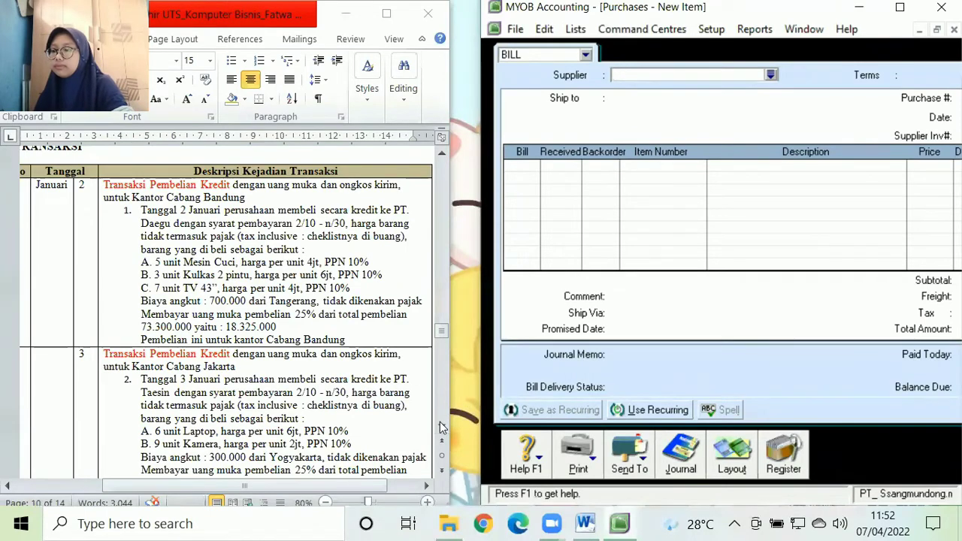
scroll(442, 431, down, 1)
scroll(442, 431, down, 6)
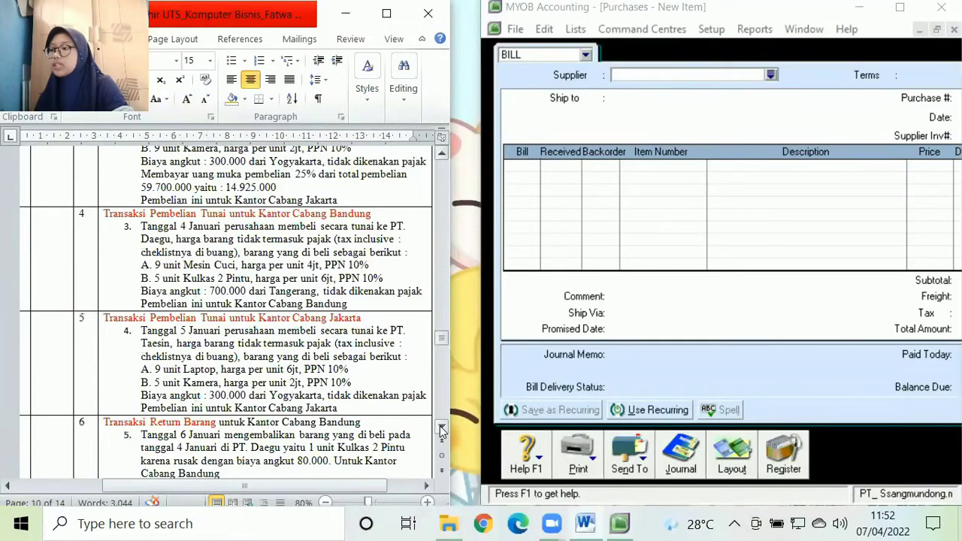
click(900, 7)
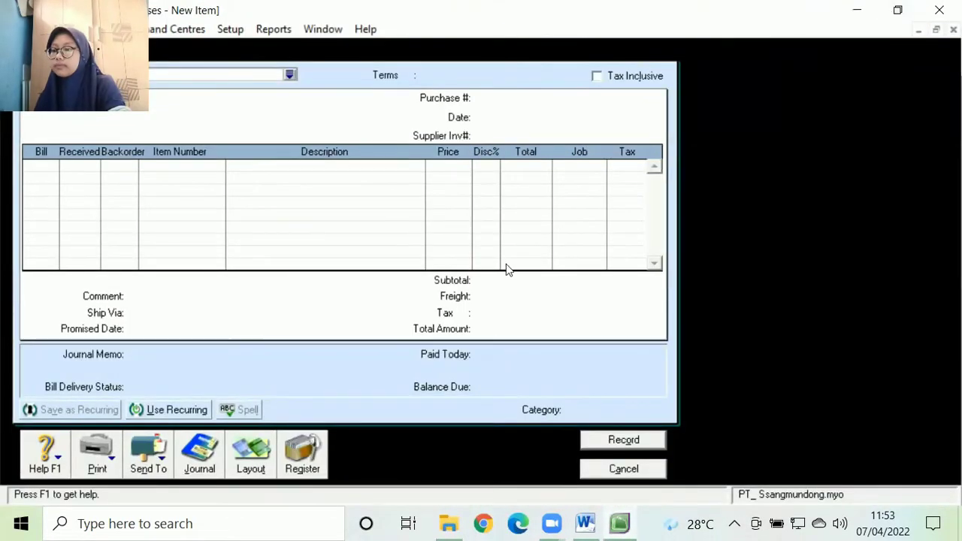
Close the blank purchase form and start a new purchase with the Item layout
click(618, 472)
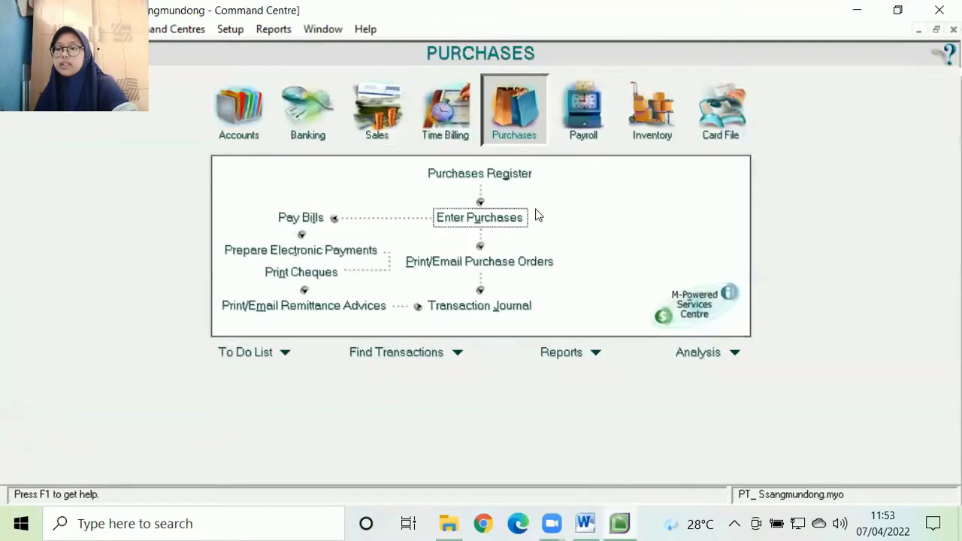
key(super+Right)
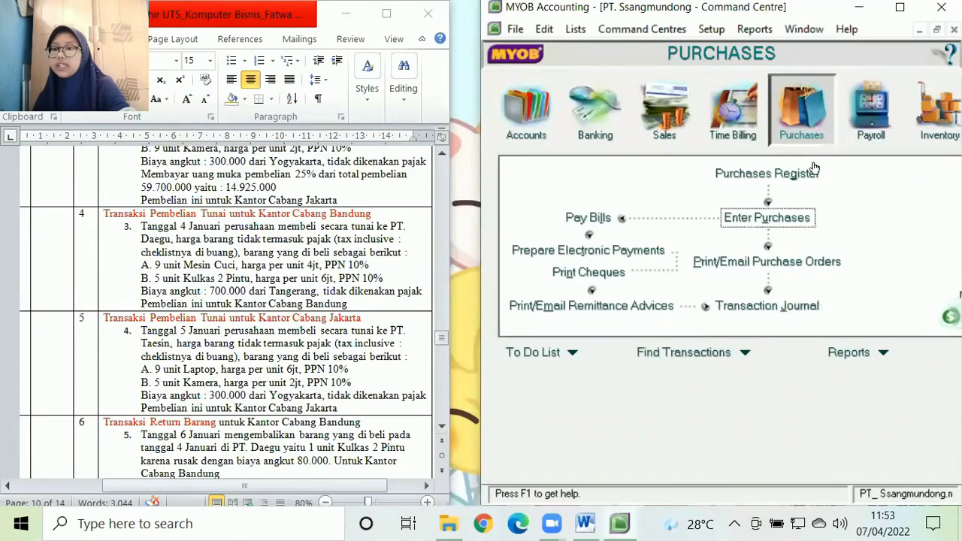
click(899, 8)
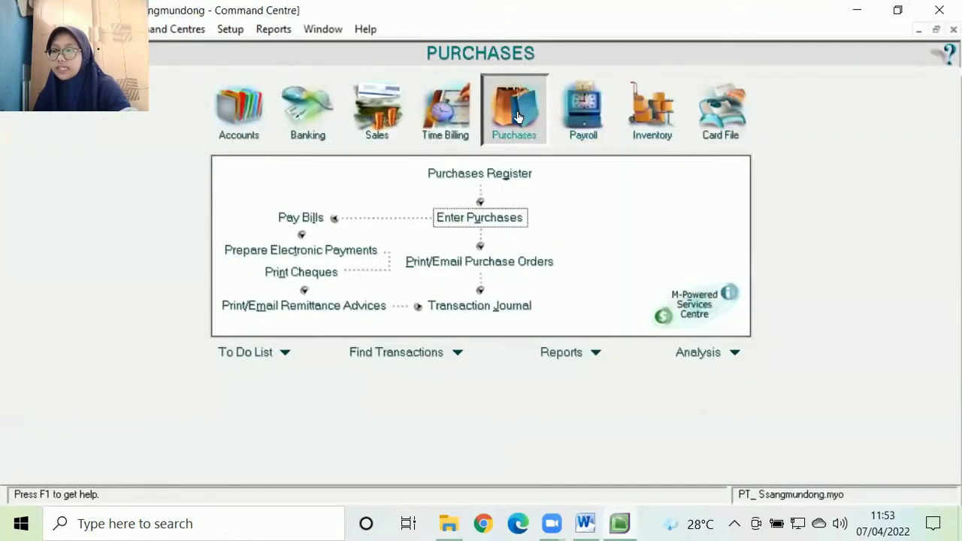
click(504, 218)
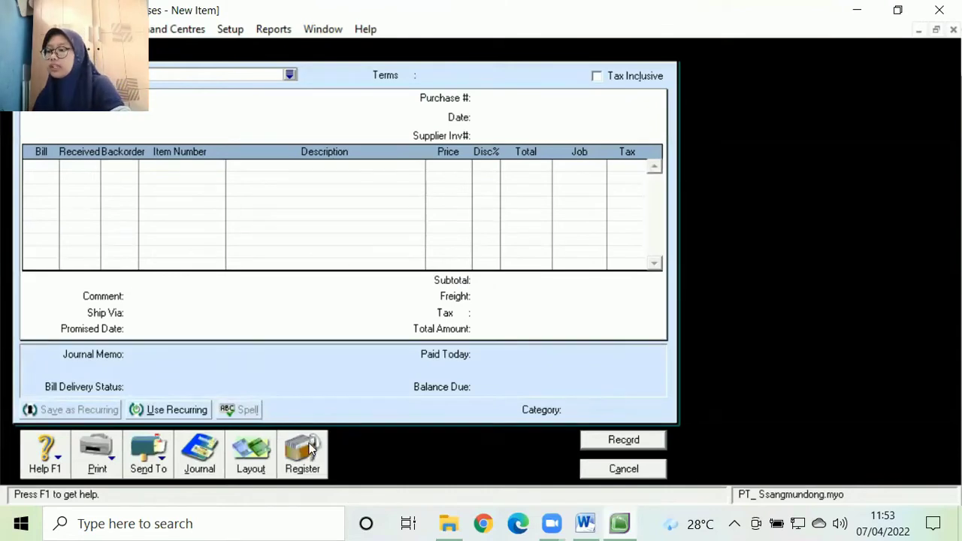
click(239, 464)
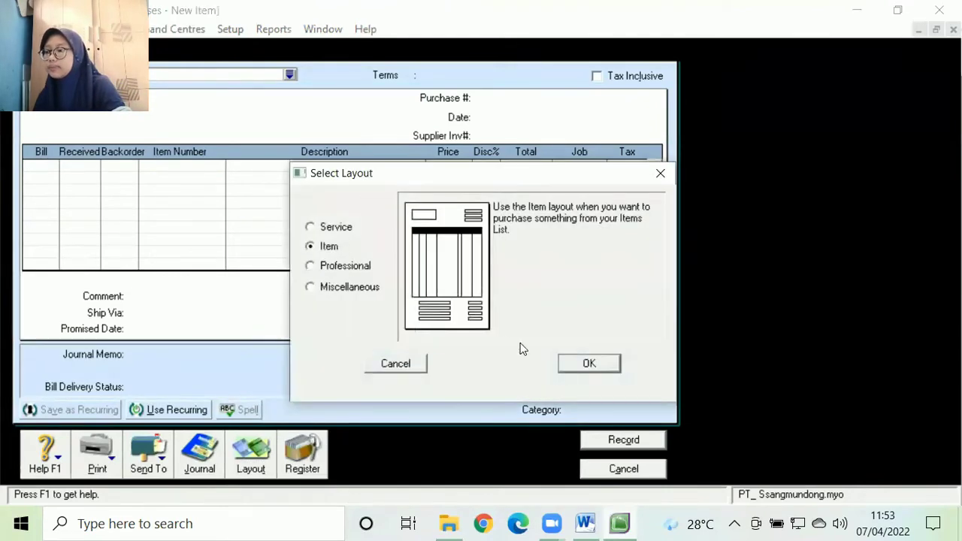
click(589, 363)
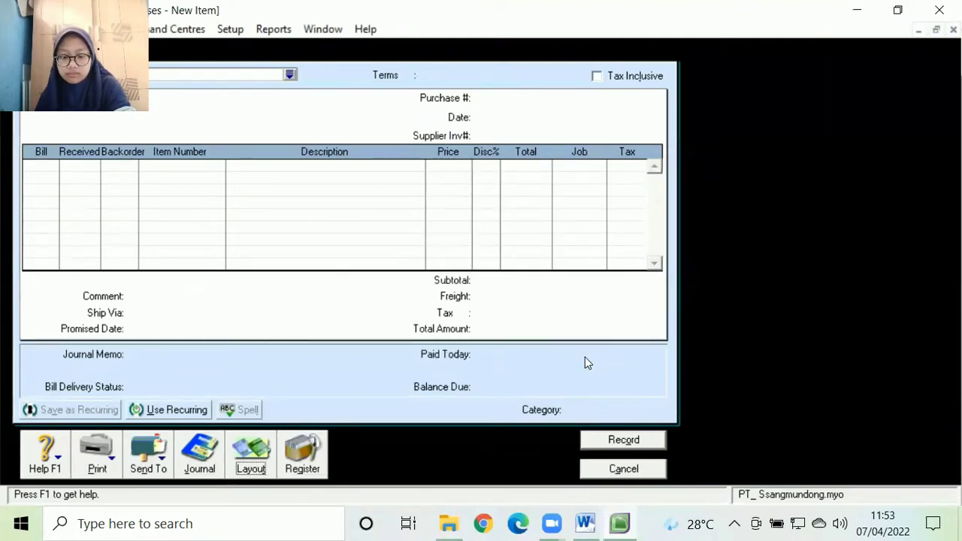
Check the 4 January transaction in the Word document, and choose PT. Daegu as the new bill's supplier
key(super+Right)
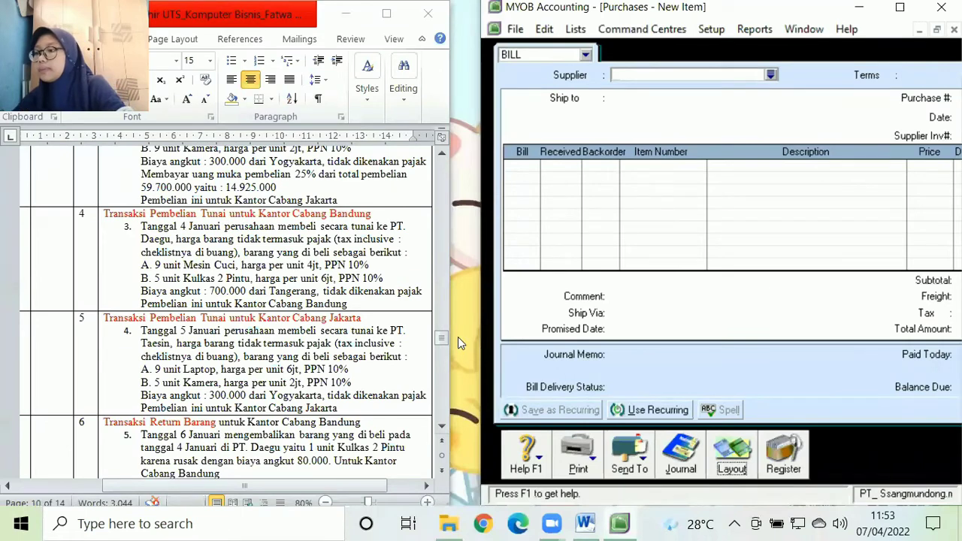
click(770, 75)
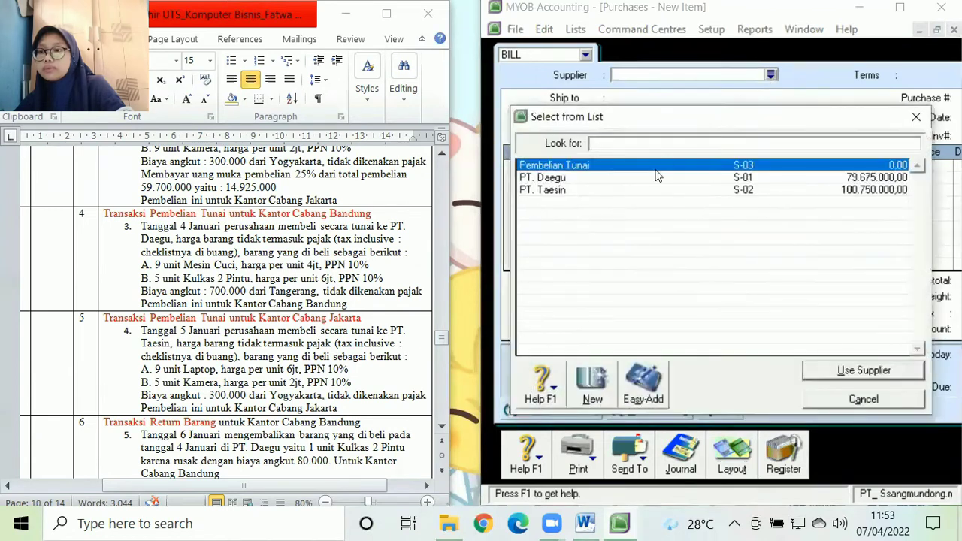
double_click(651, 180)
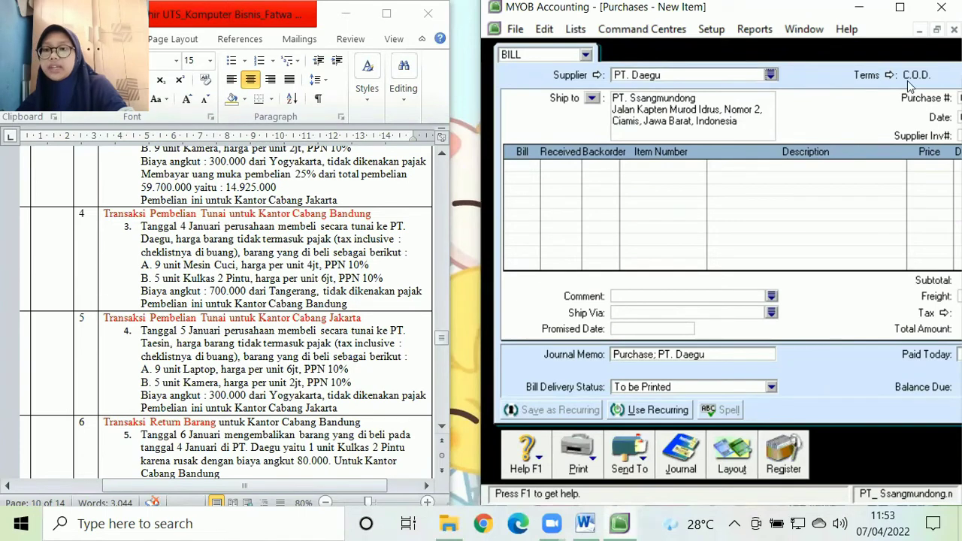
Set the PT. Daegu bill's date to 04/01/2020, checking it against the Word document
click(897, 11)
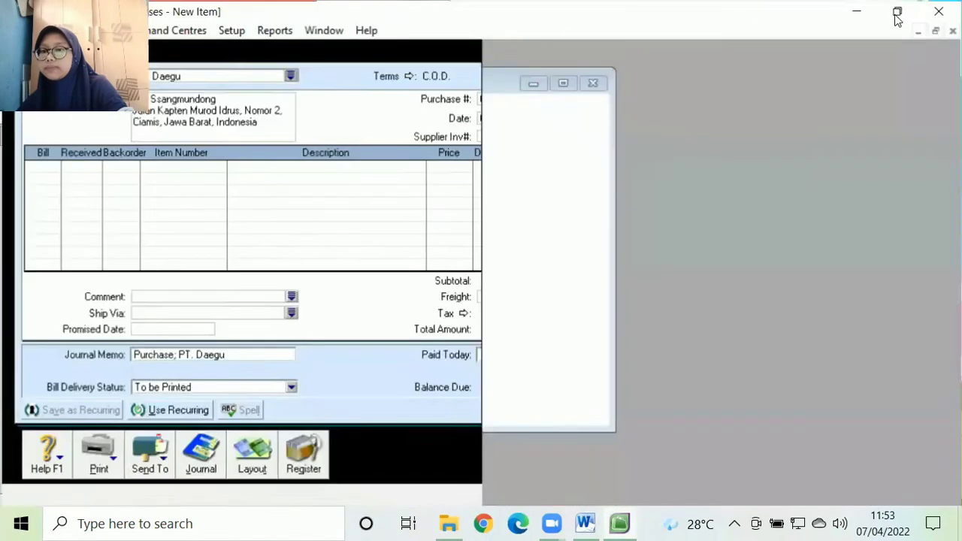
click(535, 118)
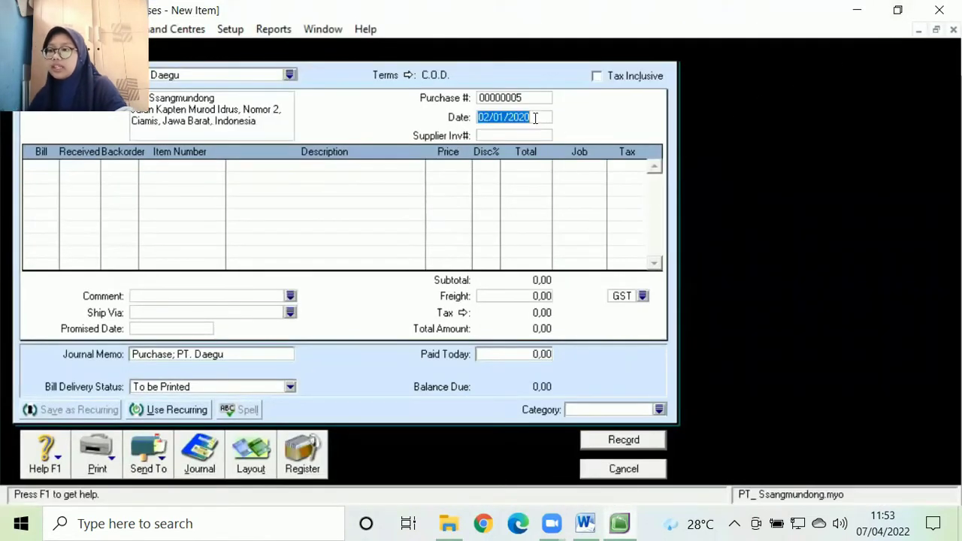
key(BackSpace)
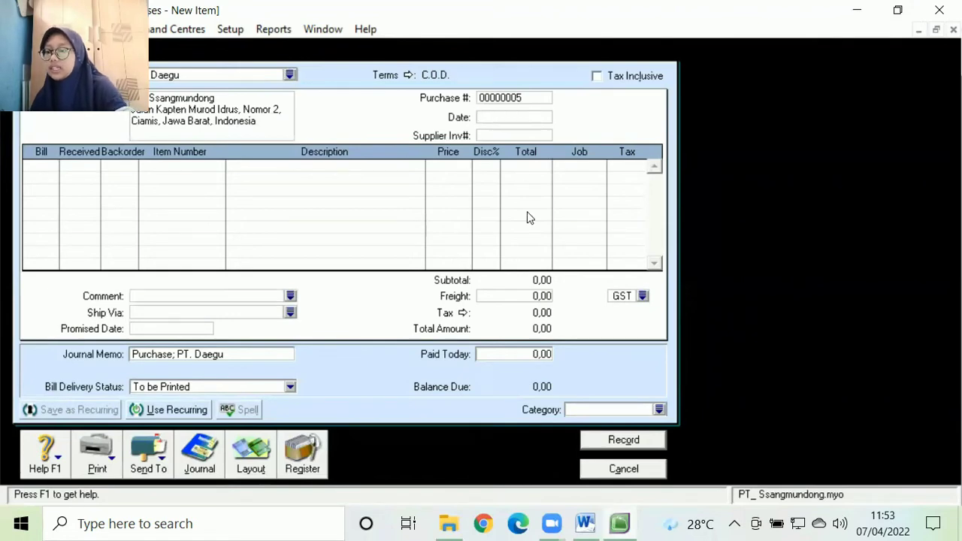
click(584, 524)
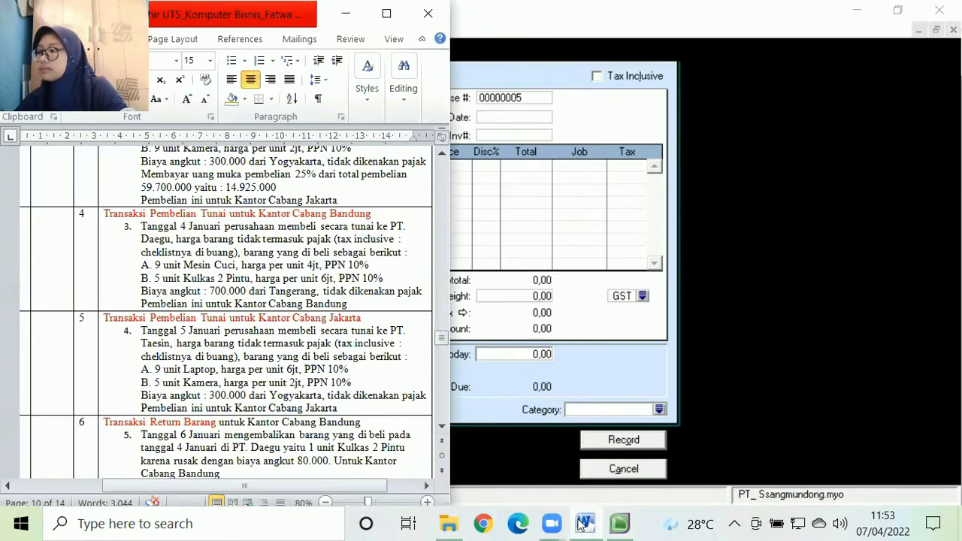
click(485, 120)
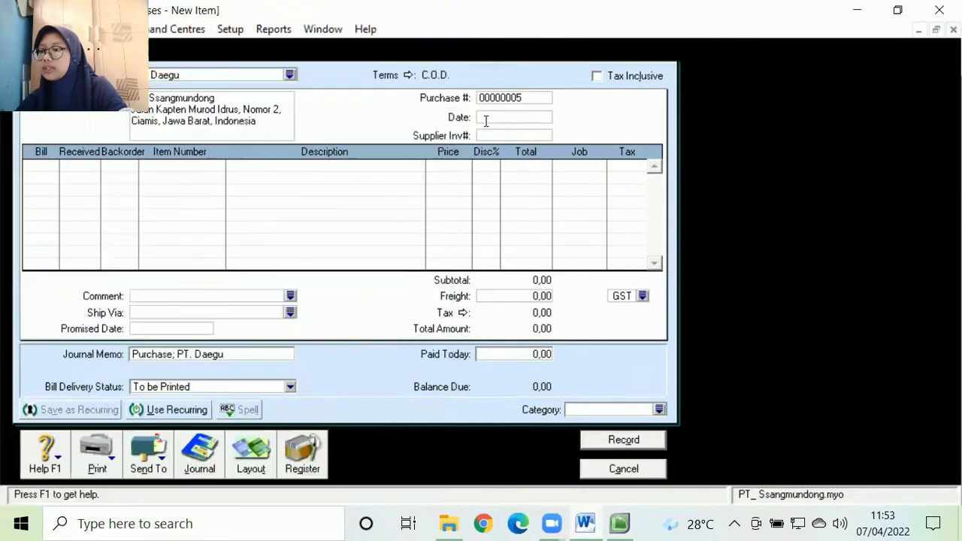
text(0)
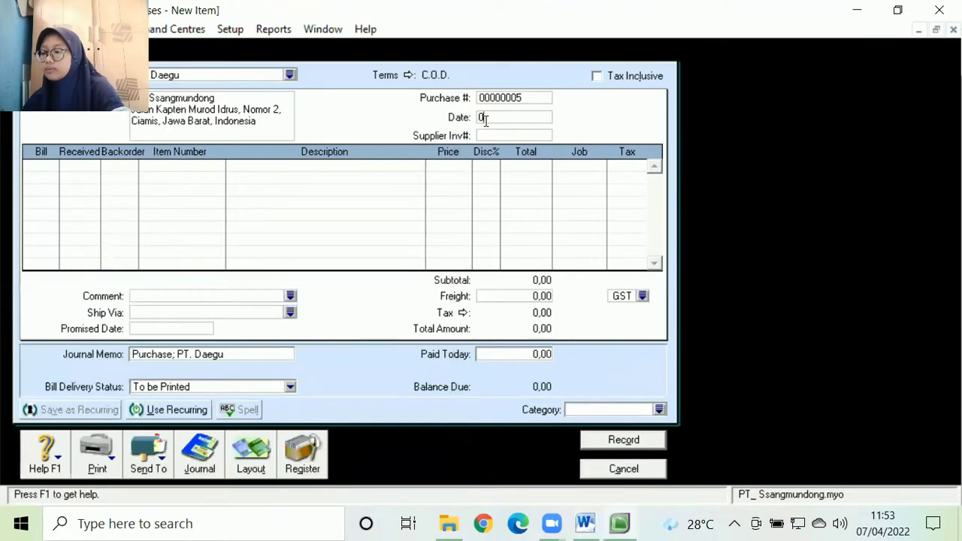
text(4/01/2020)
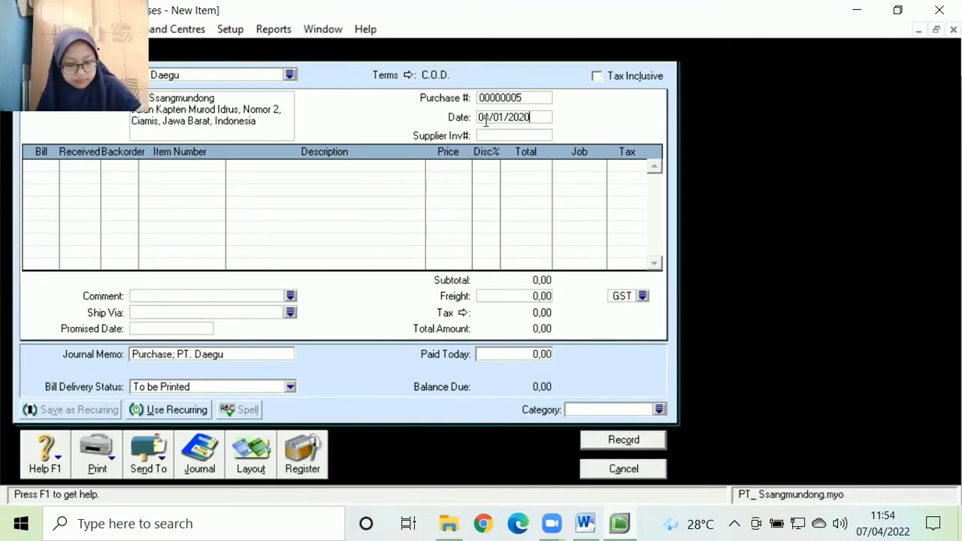
Enter the bill's first line with 9 units of Mesin Cuci (item S1), following the 4 January transaction in the Word document
key(super+Right)
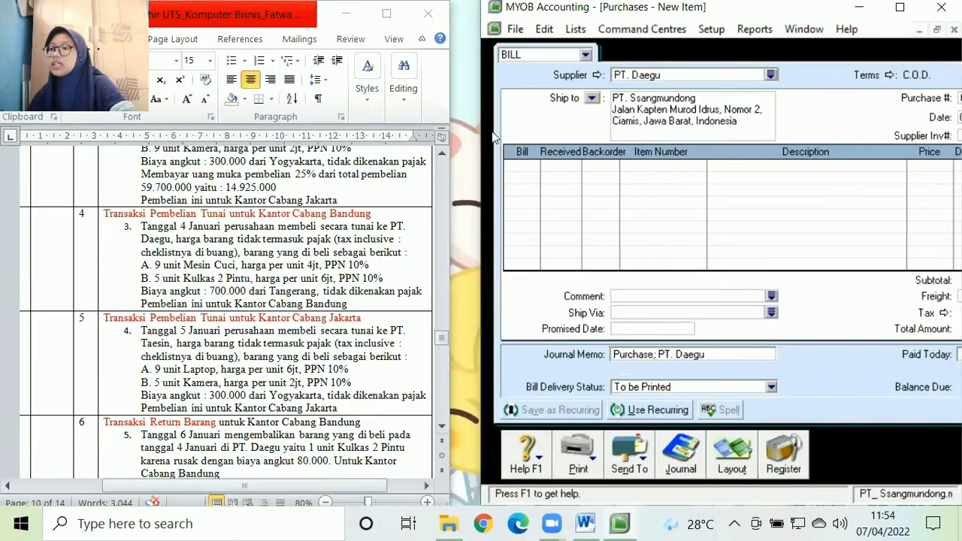
click(521, 166)
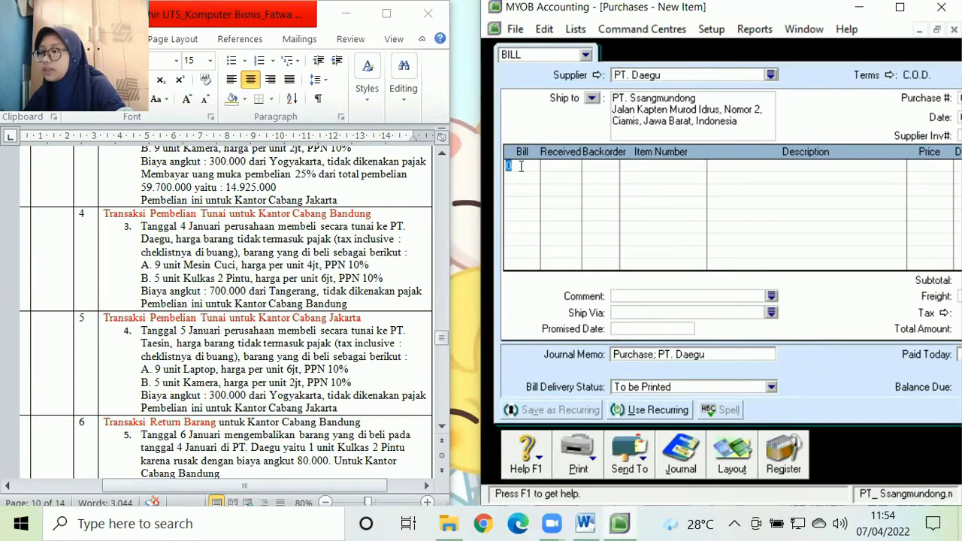
text(9)
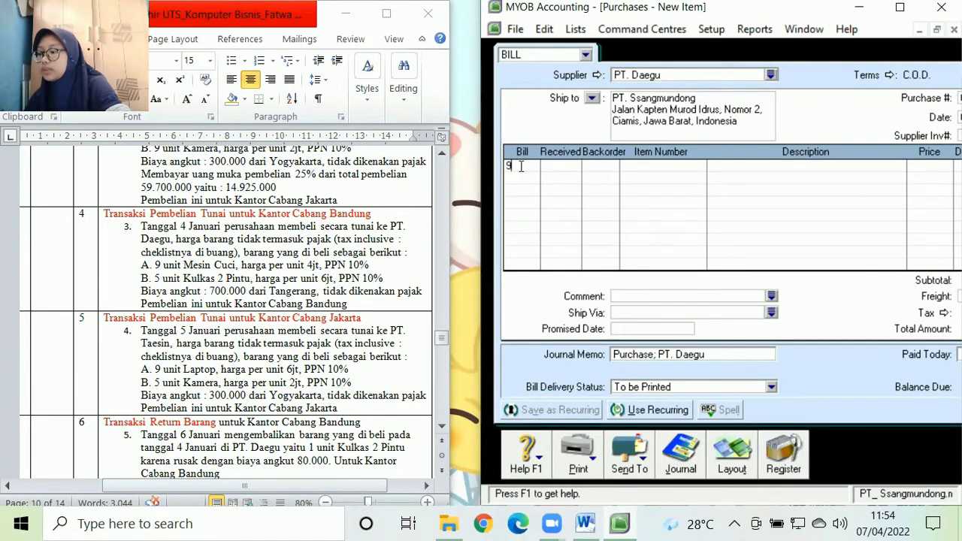
key(Tab)
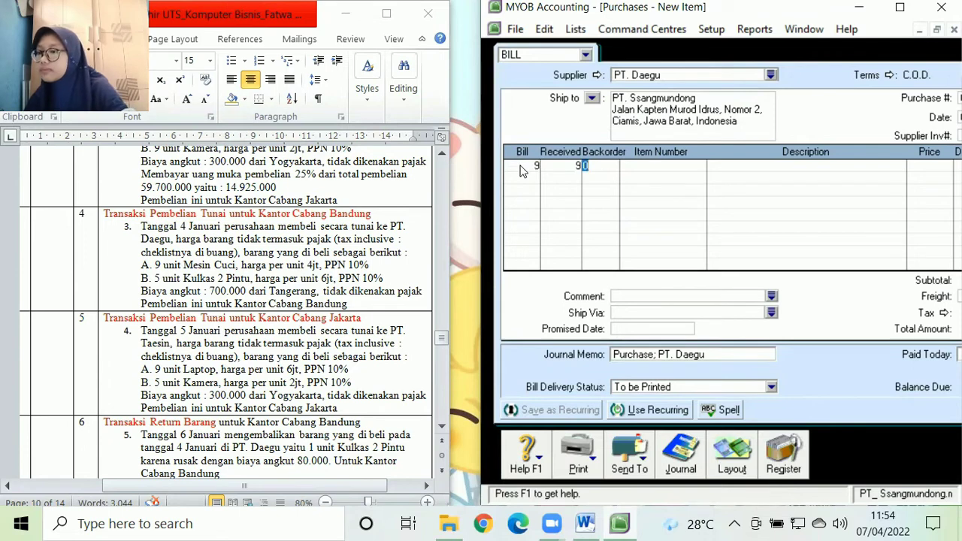
key(Tab)
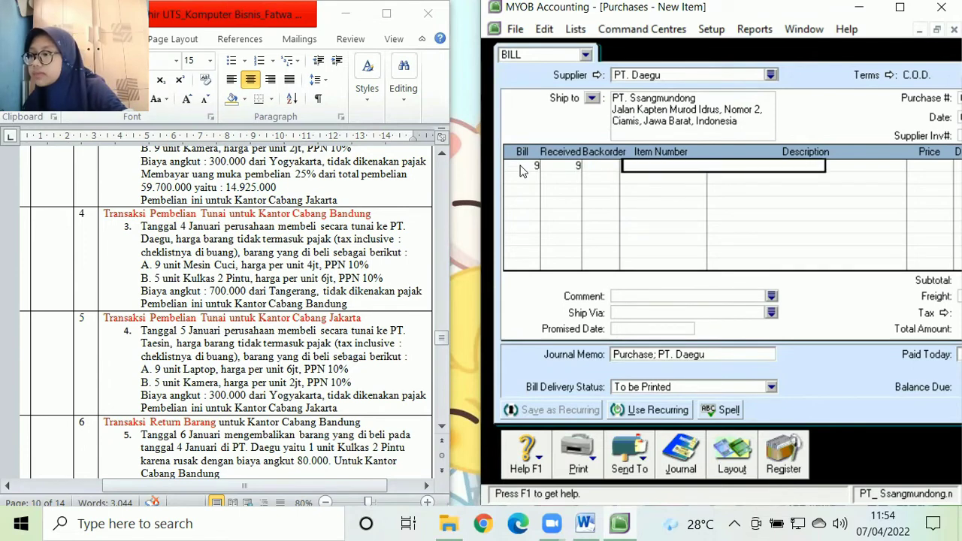
text(mesin cuci)
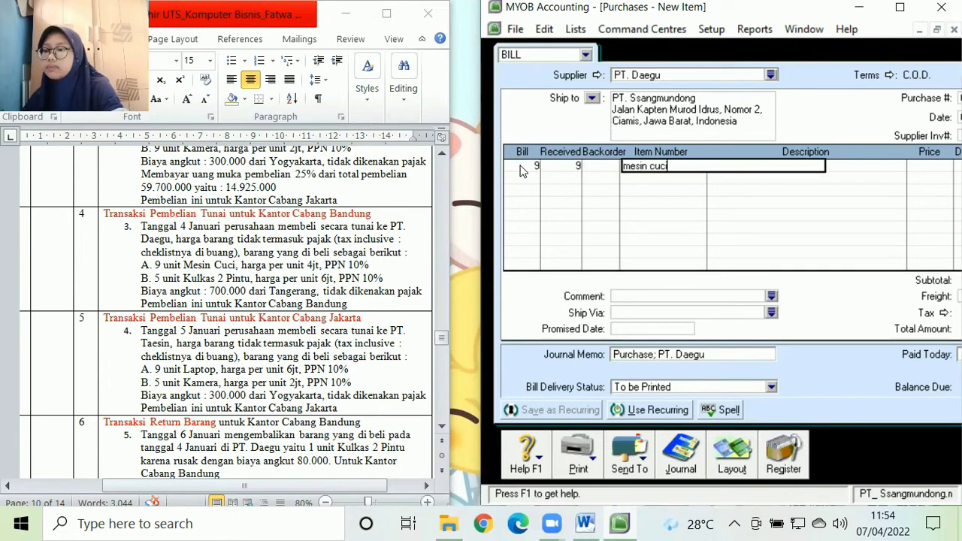
key(Tab)
key(Return)
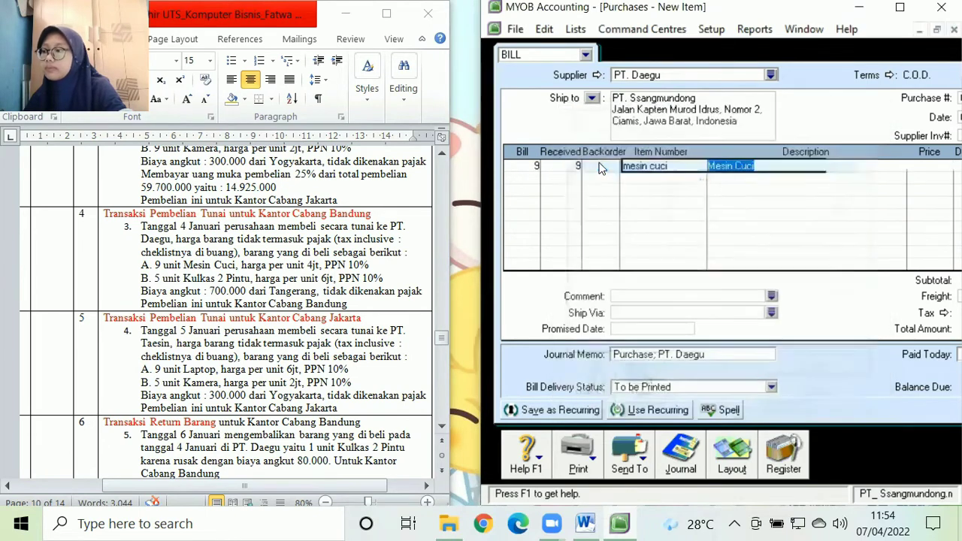
key(Tab)
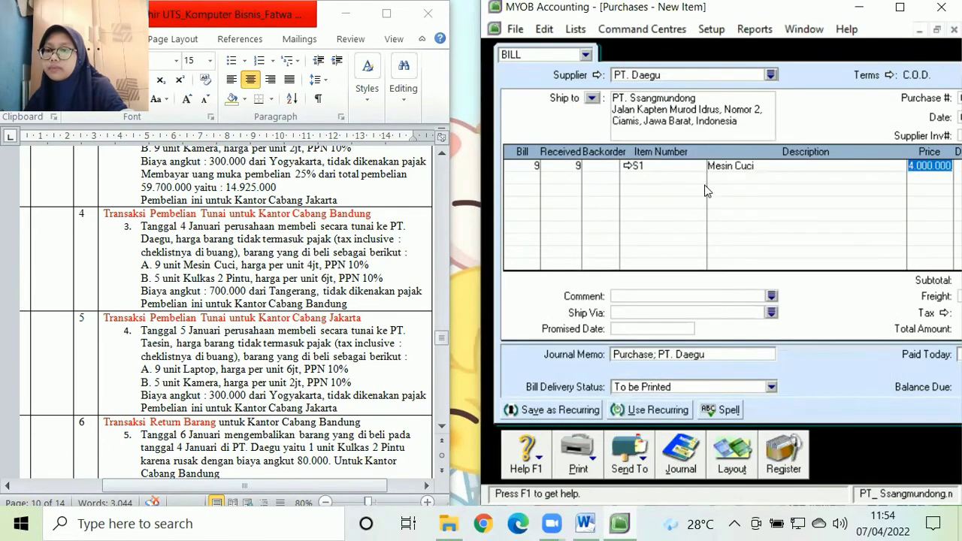
Keep the filled-in price, discount and total on the bill's Mesin Cuci line
key(Tab)
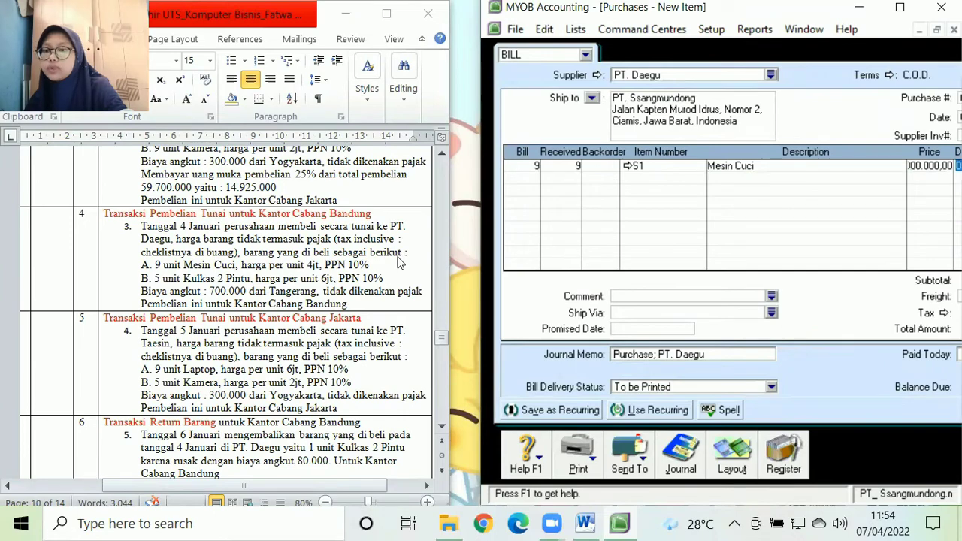
click(901, 7)
key(Tab)
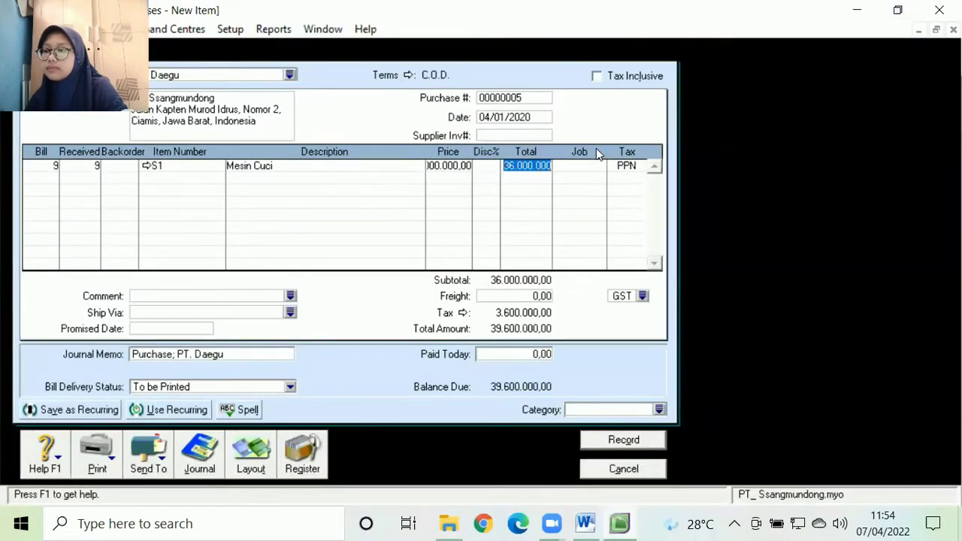
key(Tab)
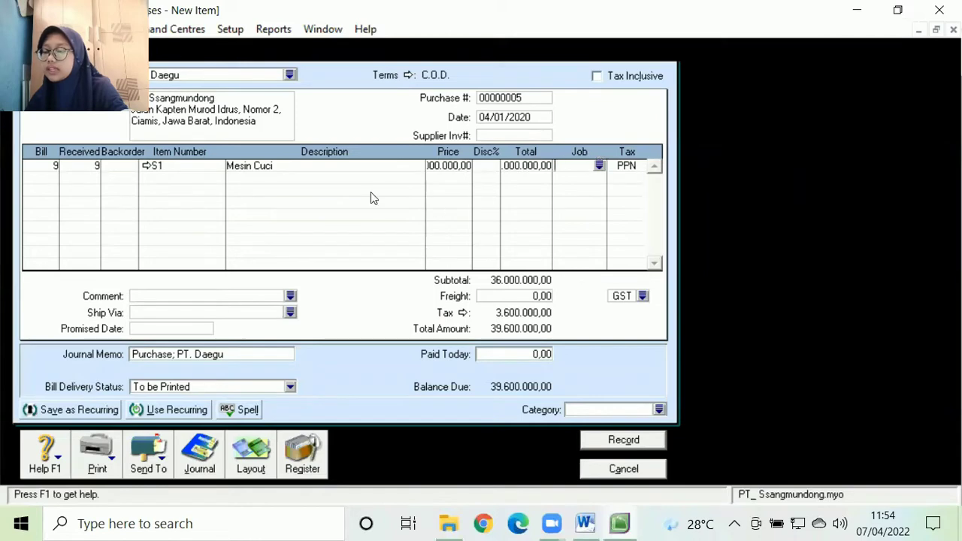
Enter the bill's second line with 5 units of Kulkas 2 Pintu (item S2), keeping the filled-in price and total
click(53, 180)
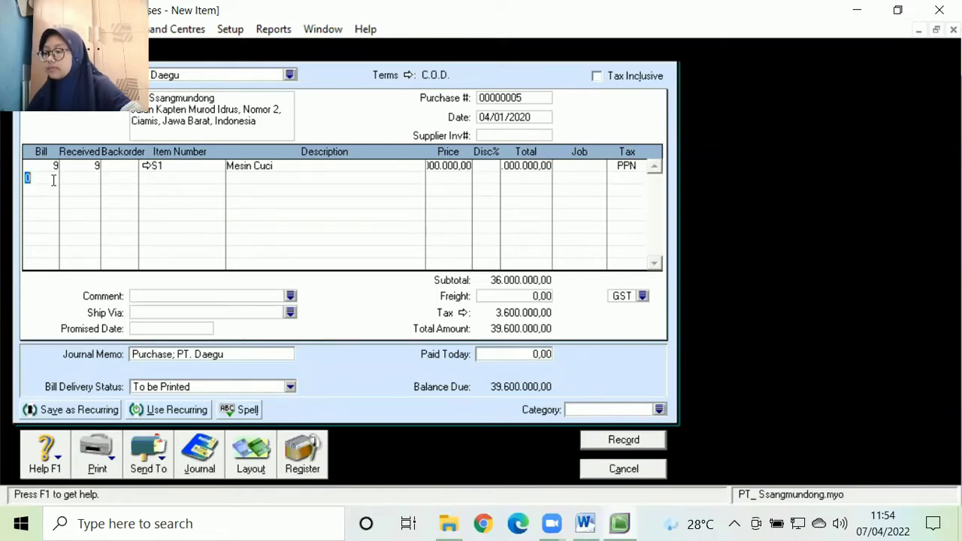
key(super+Right)
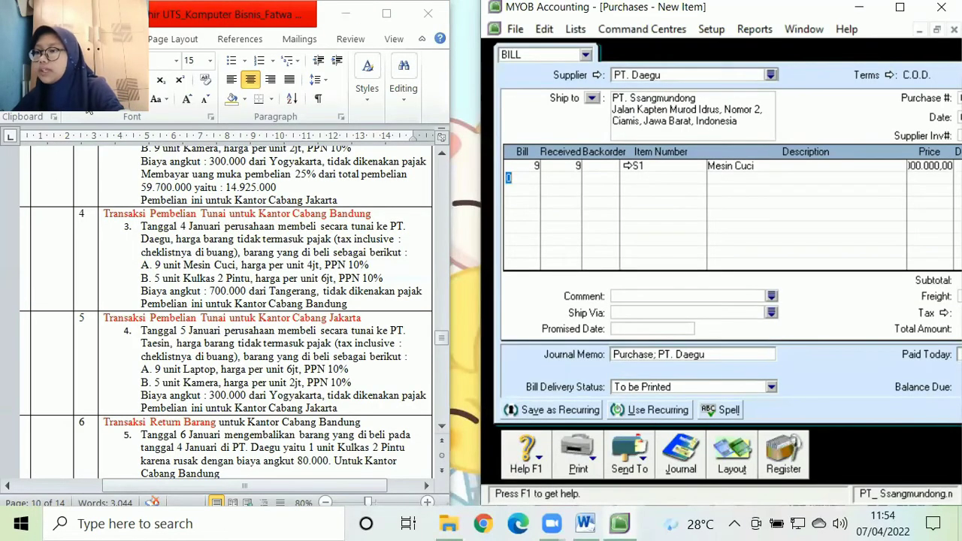
text(5)
key(Tab)
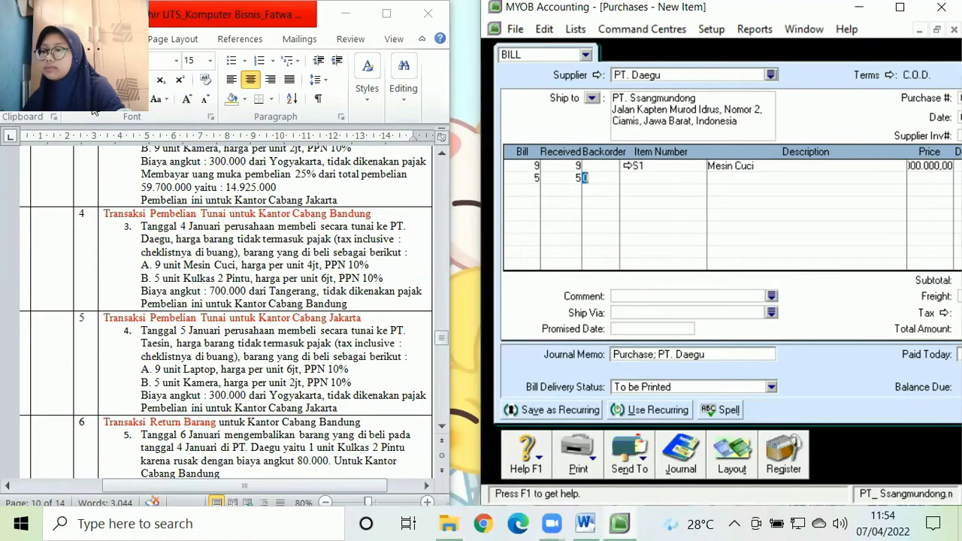
key(Tab)
text(kulkas)
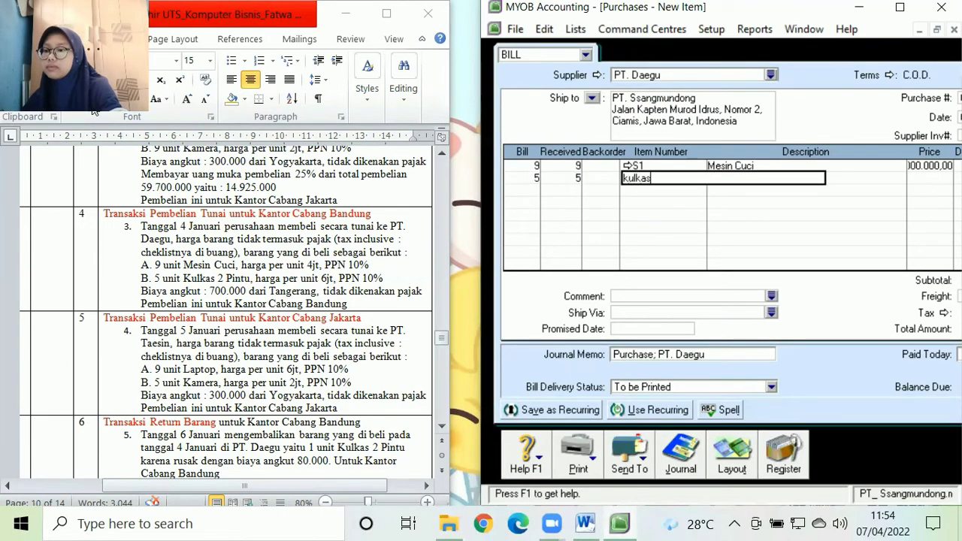
key(Tab)
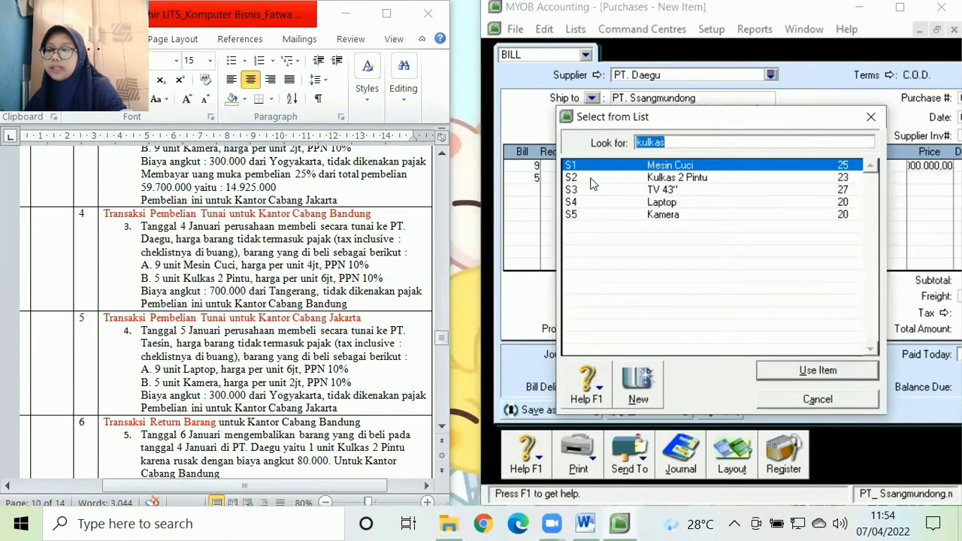
text(S2)
key(Return)
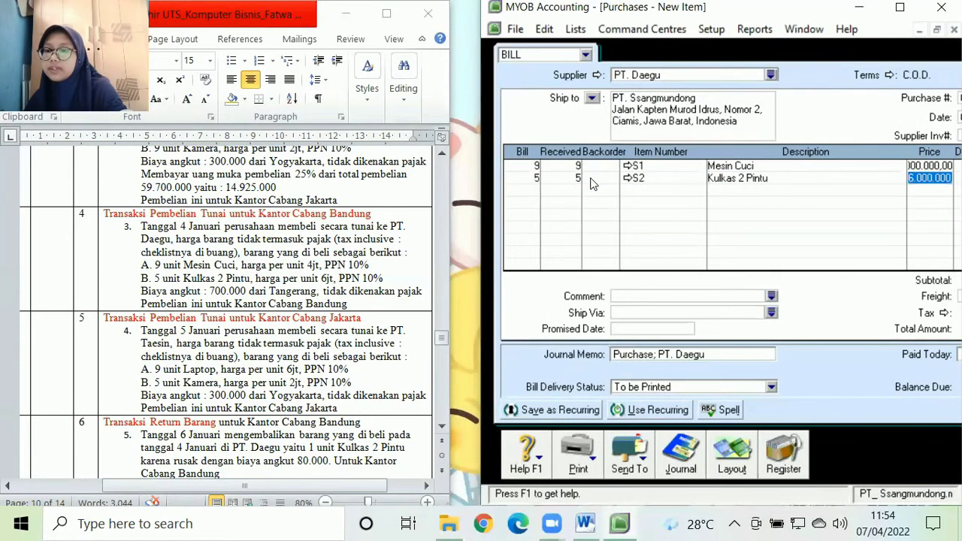
key(Tab)
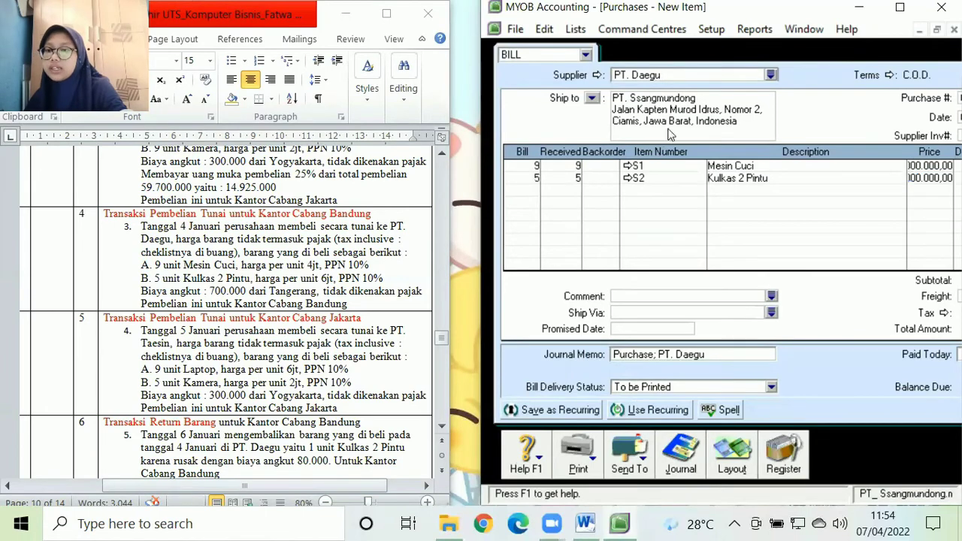
click(901, 8)
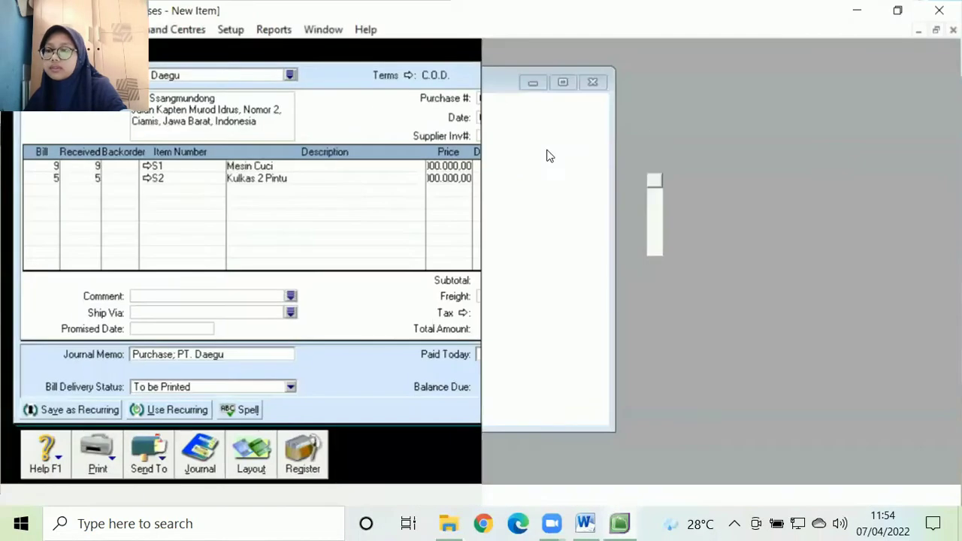
key(Tab)
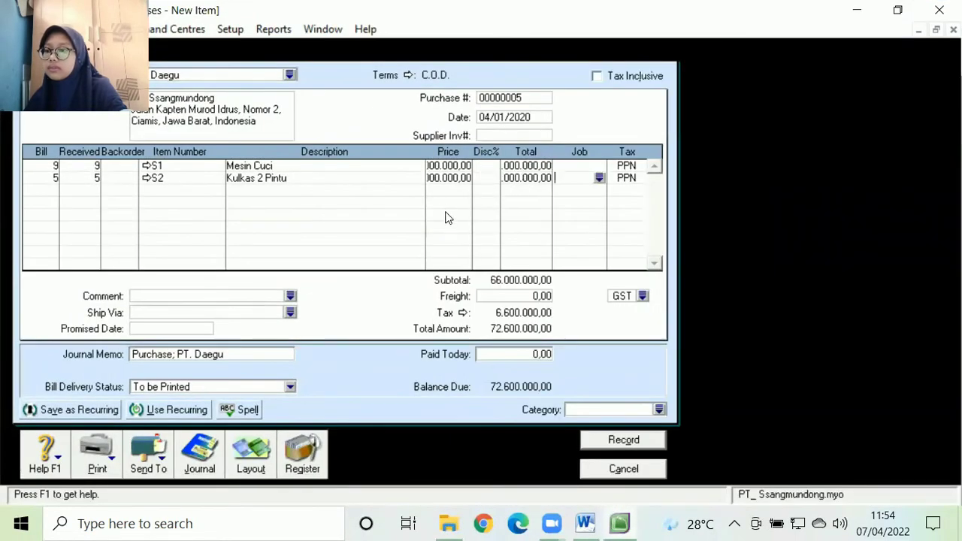
Set the bill's freight to 700.000 with tax code N-T (Not Reportable), following the 4 January transaction in the Word document
key(super+Right)
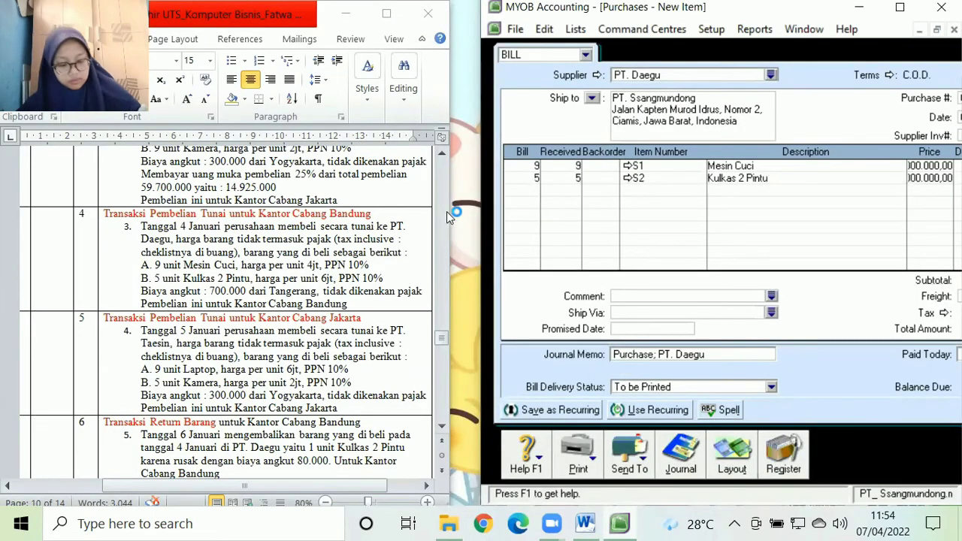
click(897, 7)
click(508, 294)
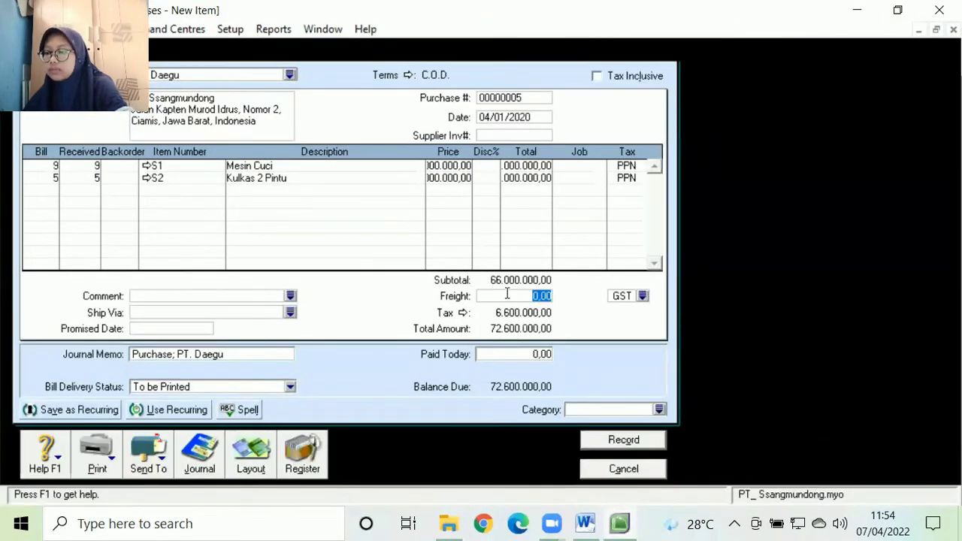
key(super+Right)
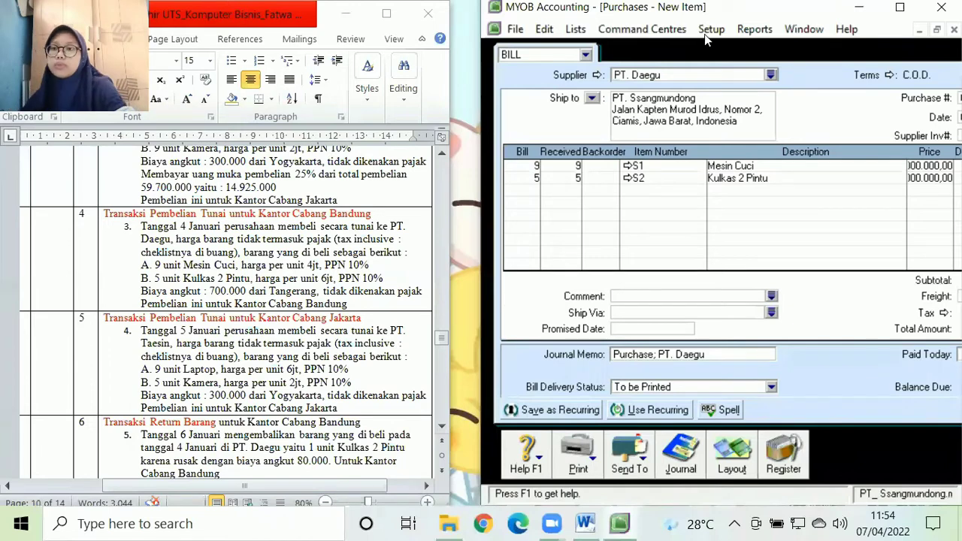
click(897, 8)
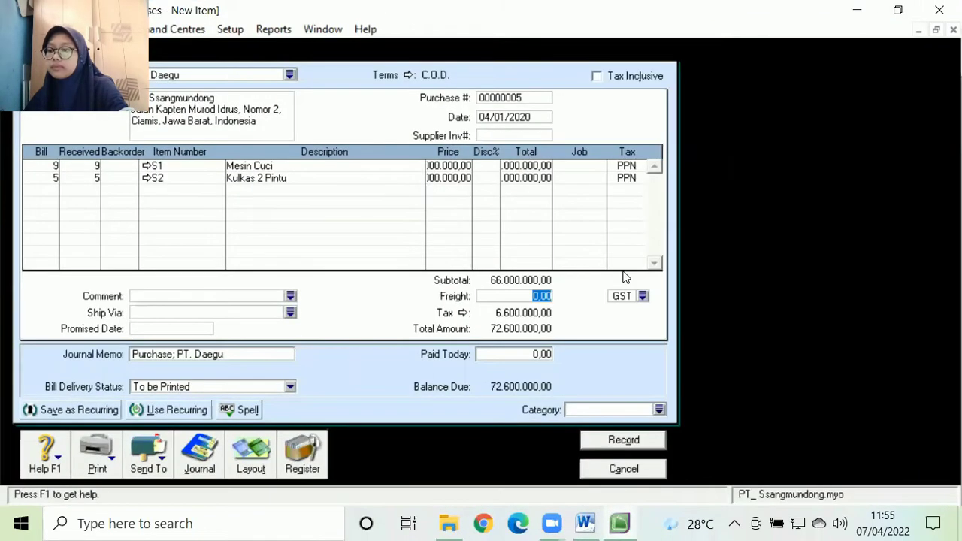
text(700000)
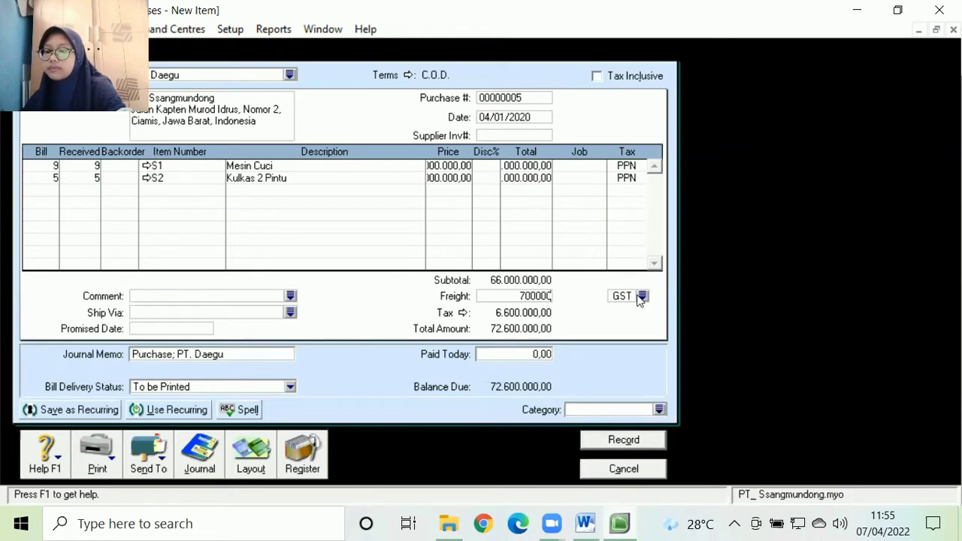
click(642, 295)
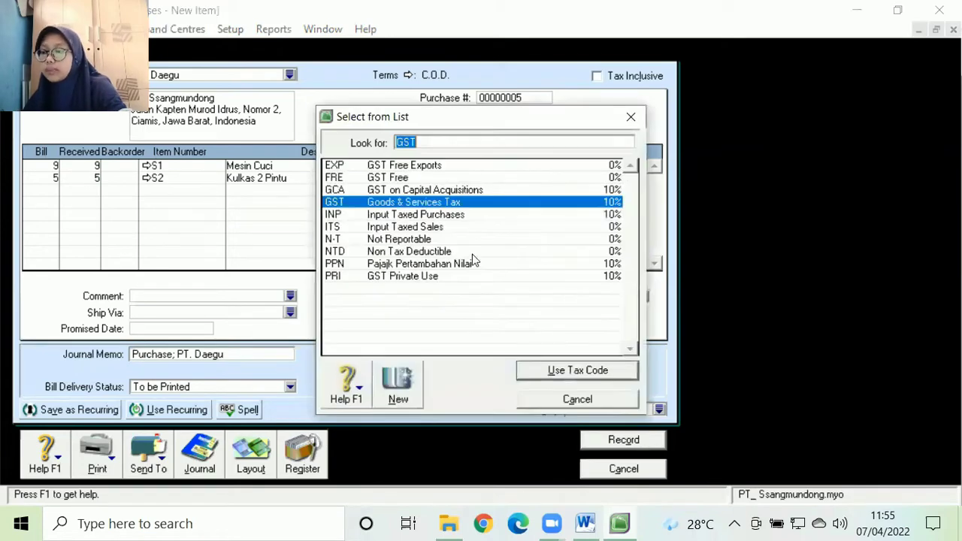
double_click(436, 242)
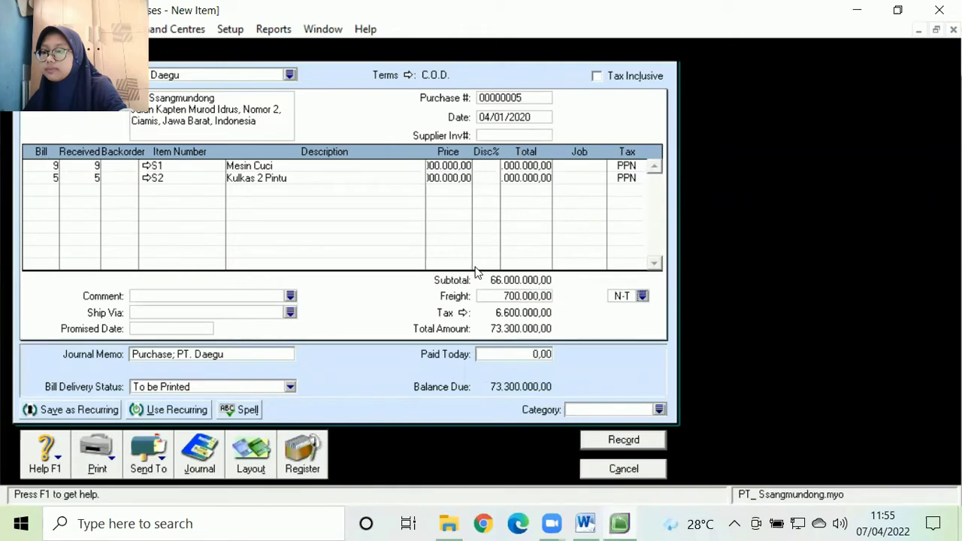
Enter 73.300.000 as the amount paid today and assign the bill to the BDG (Bandung) category, consulting the Word document
key(super+Right)
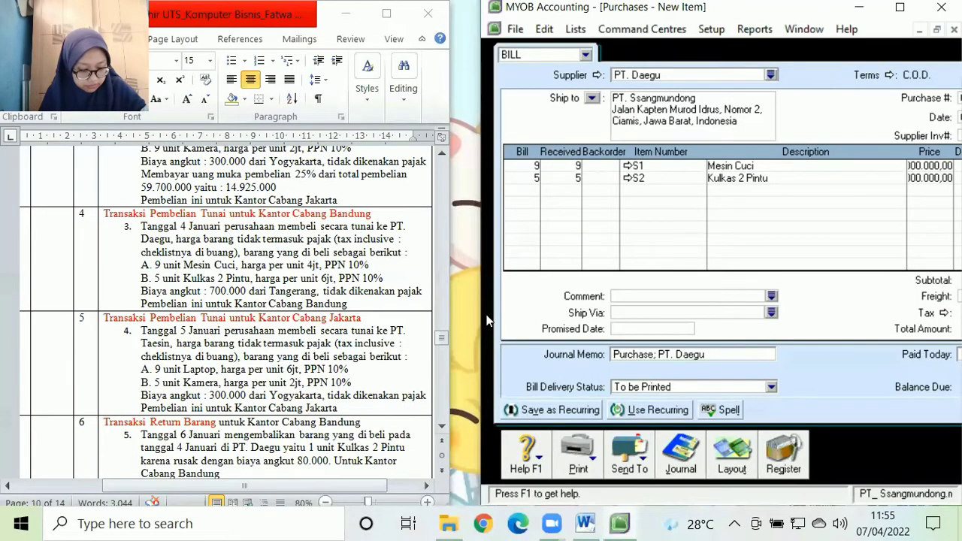
click(896, 7)
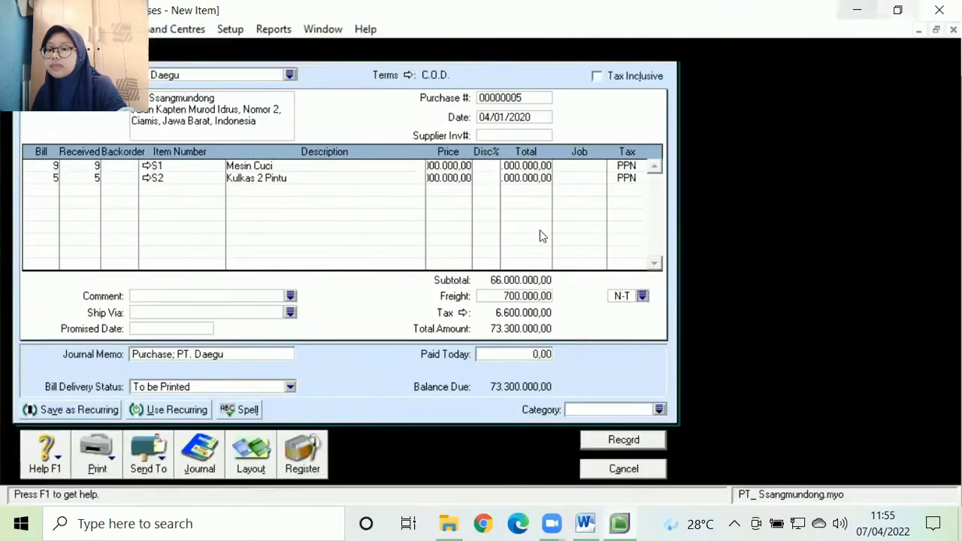
click(537, 355)
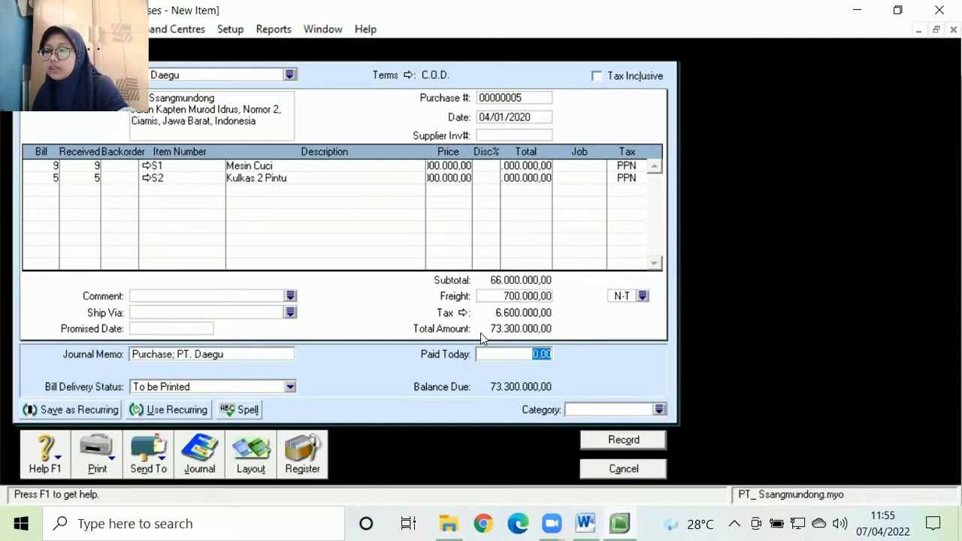
text(7)
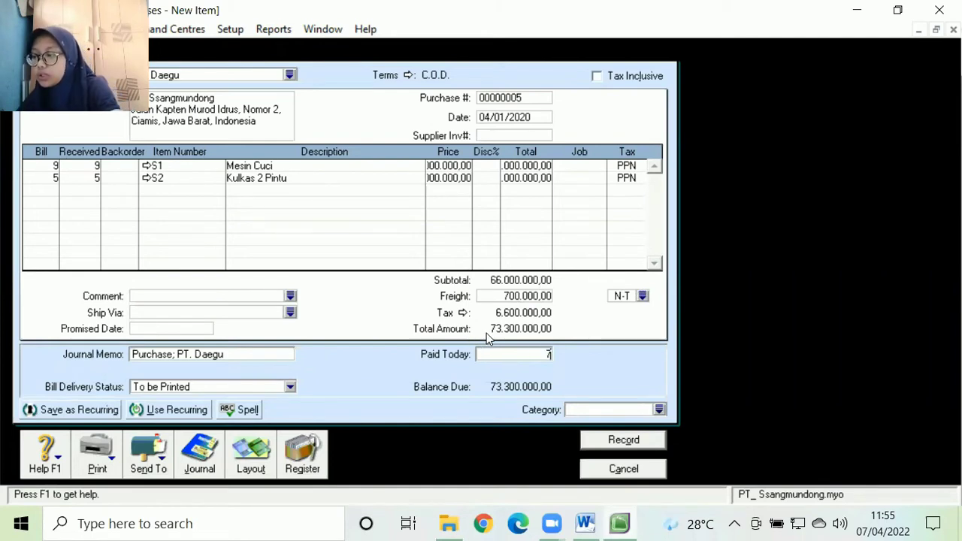
text(3300000)
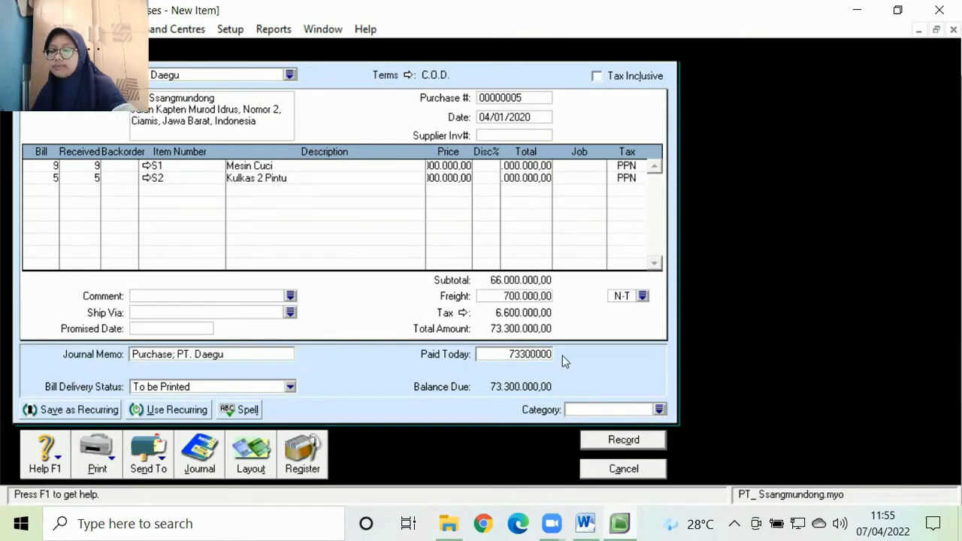
click(660, 410)
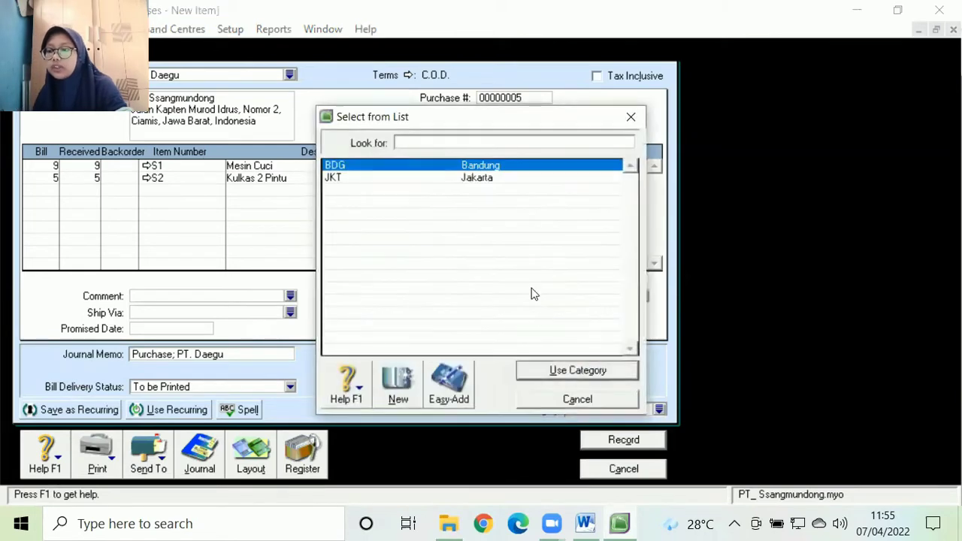
double_click(514, 168)
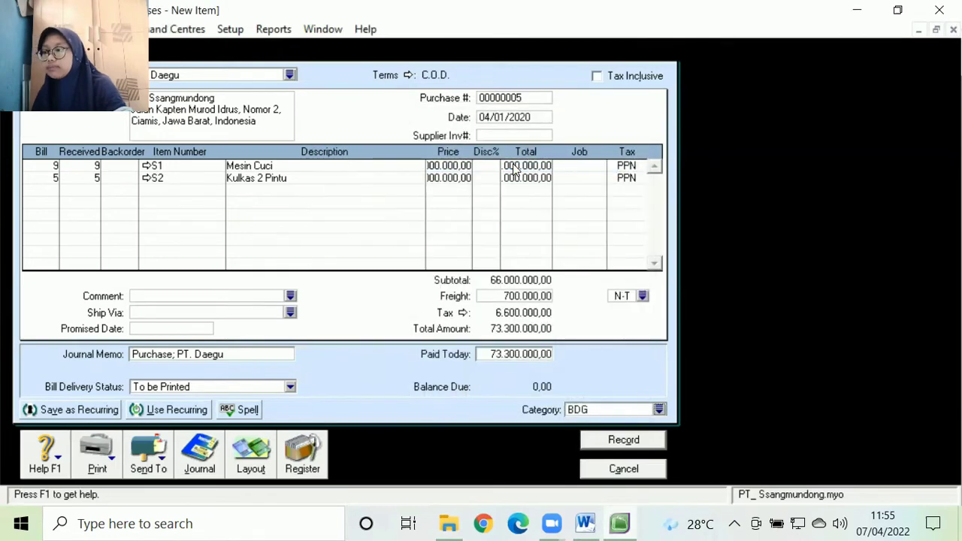
Compare the PT. Daegu bill with the Word document and review its transaction recap
key(super+Right)
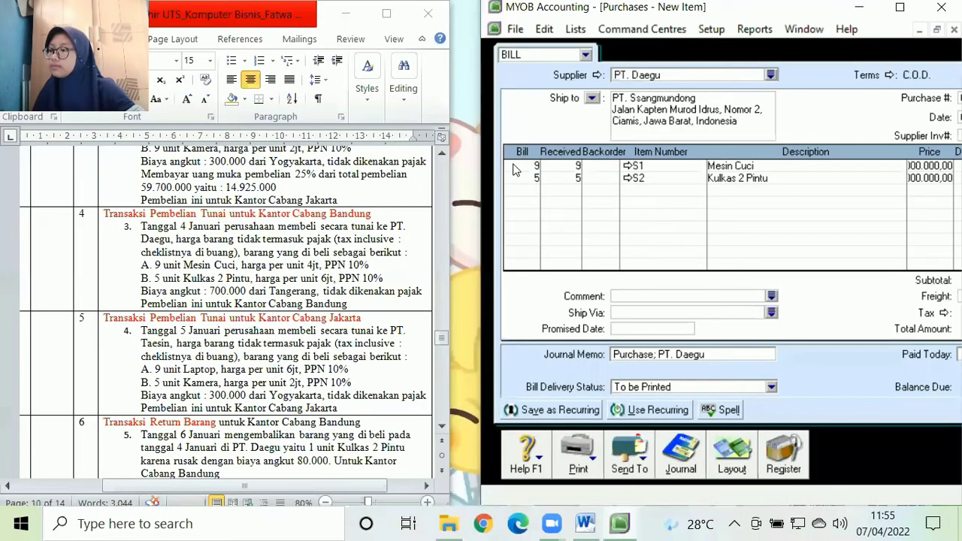
key(super+Up)
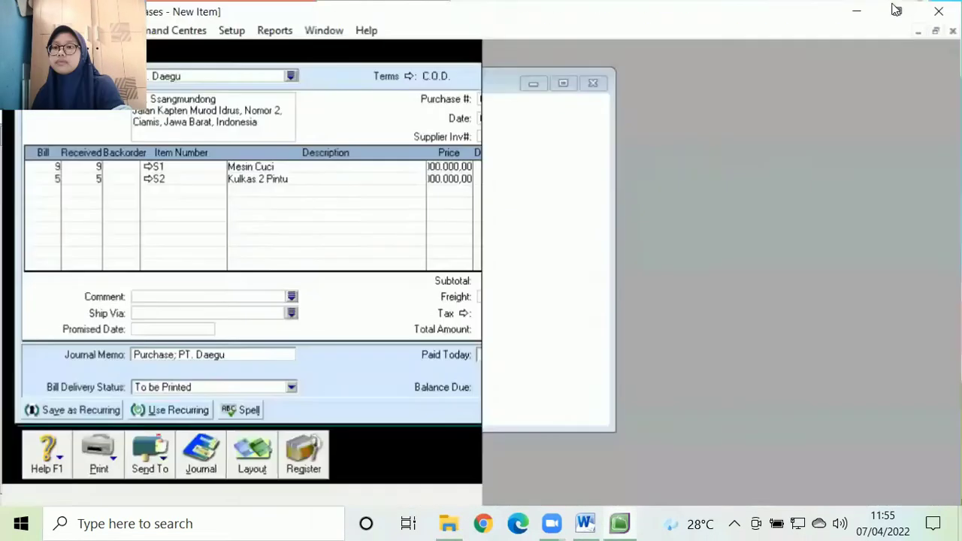
key(ctrl+r)
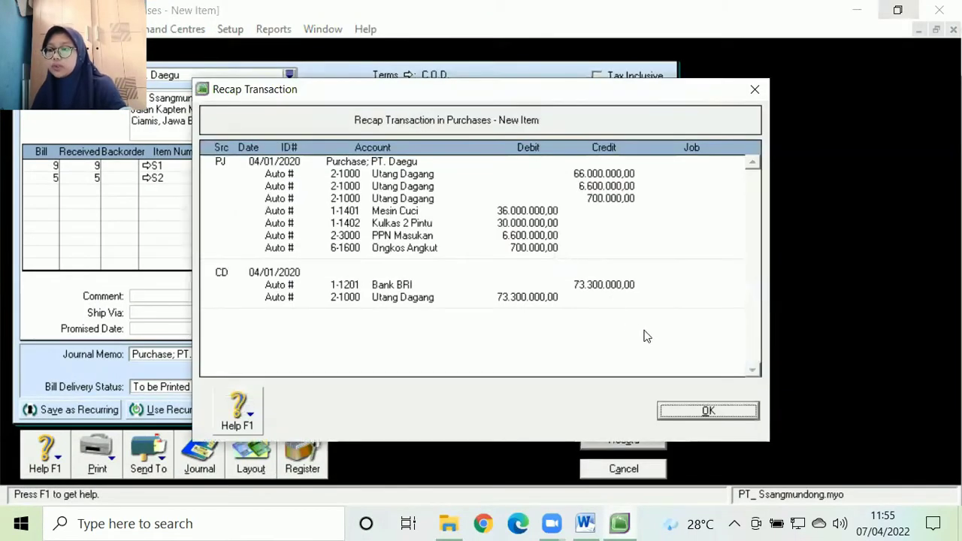
click(677, 410)
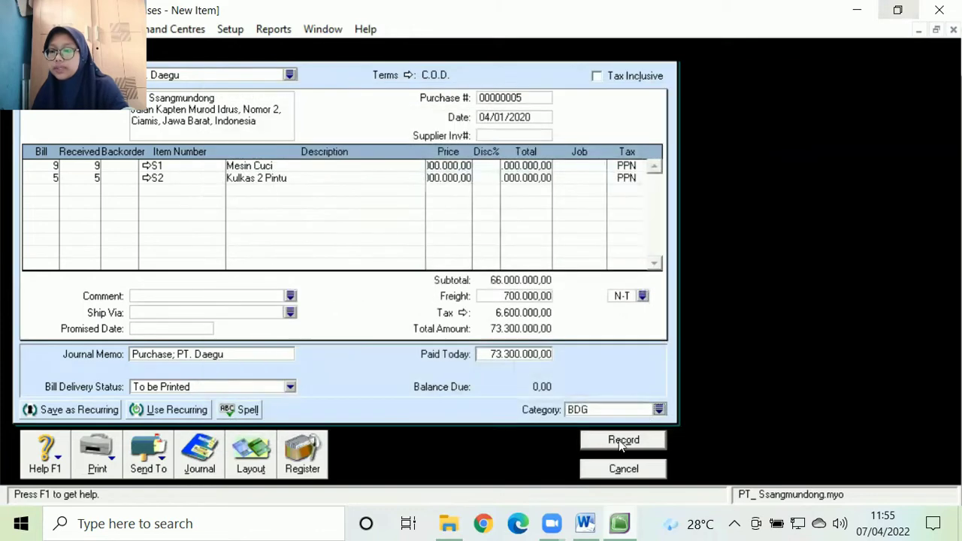
Record the PT. Daegu bill, ignoring all flagged spellings in the item descriptions and declining the suggested tax code change
click(619, 440)
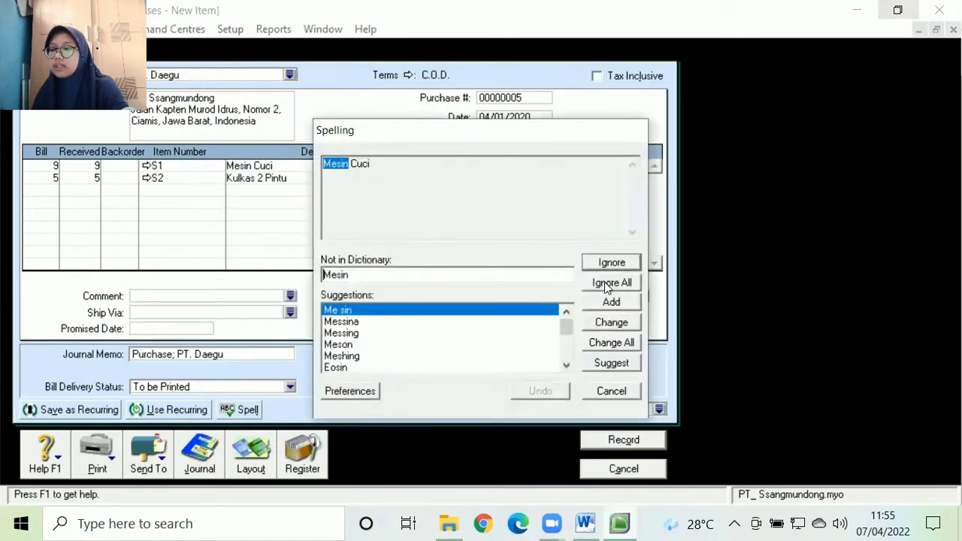
click(606, 283)
click(608, 285)
click(605, 283)
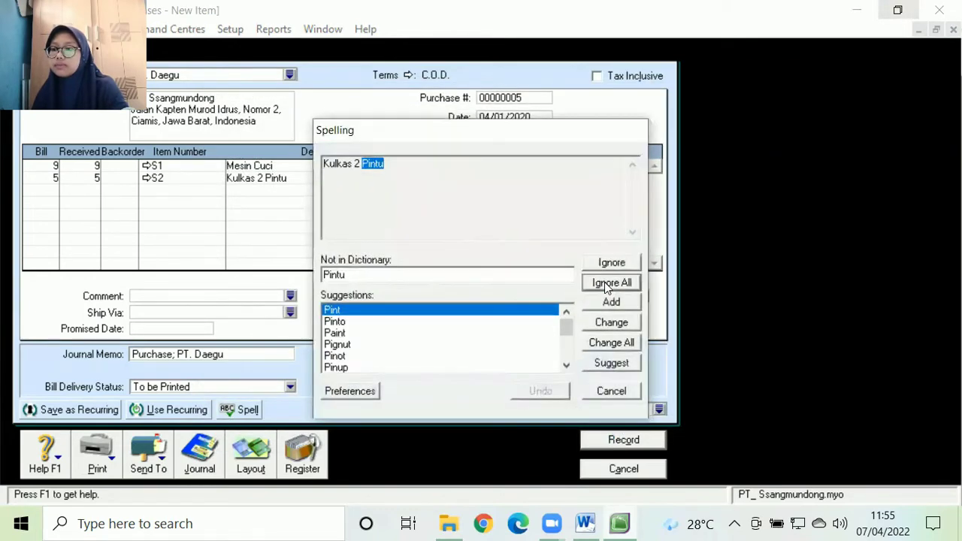
click(605, 283)
click(427, 340)
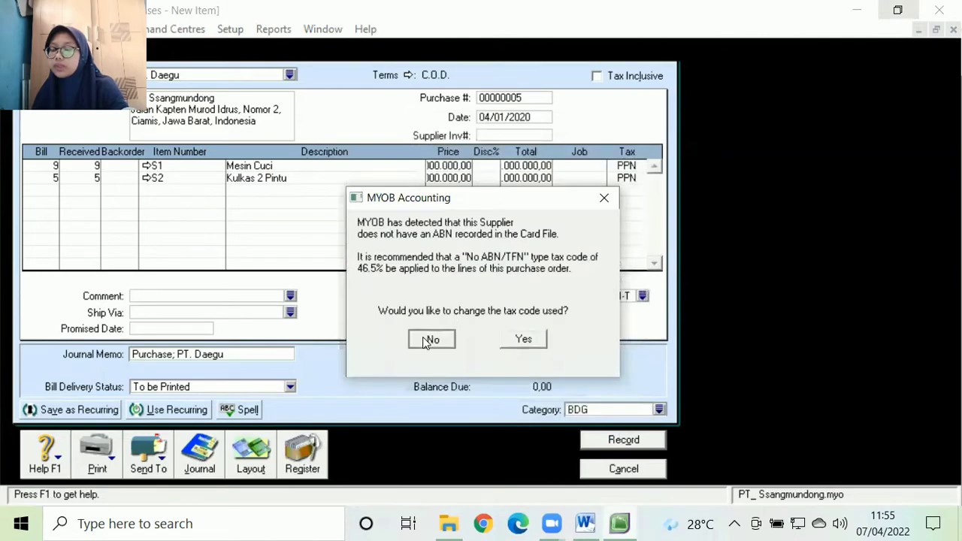
click(579, 402)
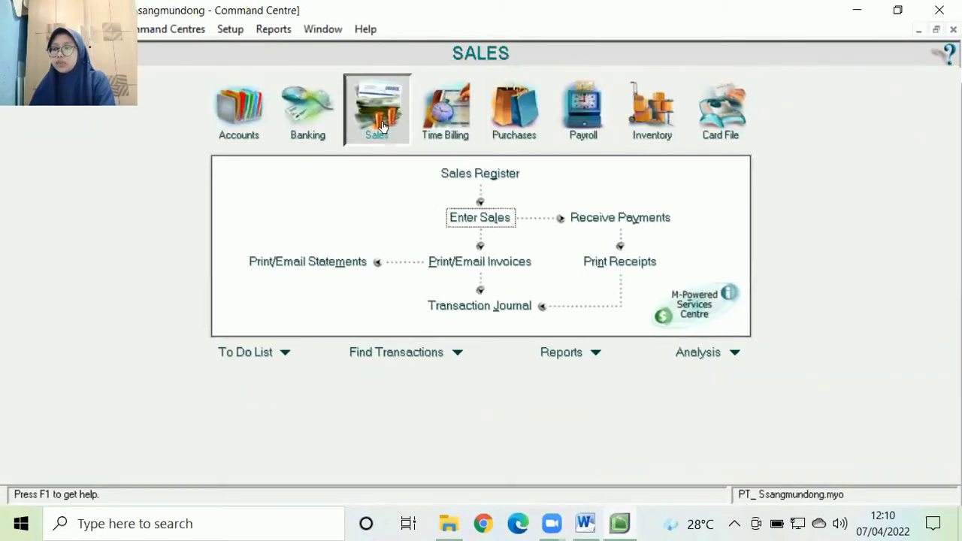
Start a new sales invoice for PT. Mitra Jaya using the Item layout
click(464, 217)
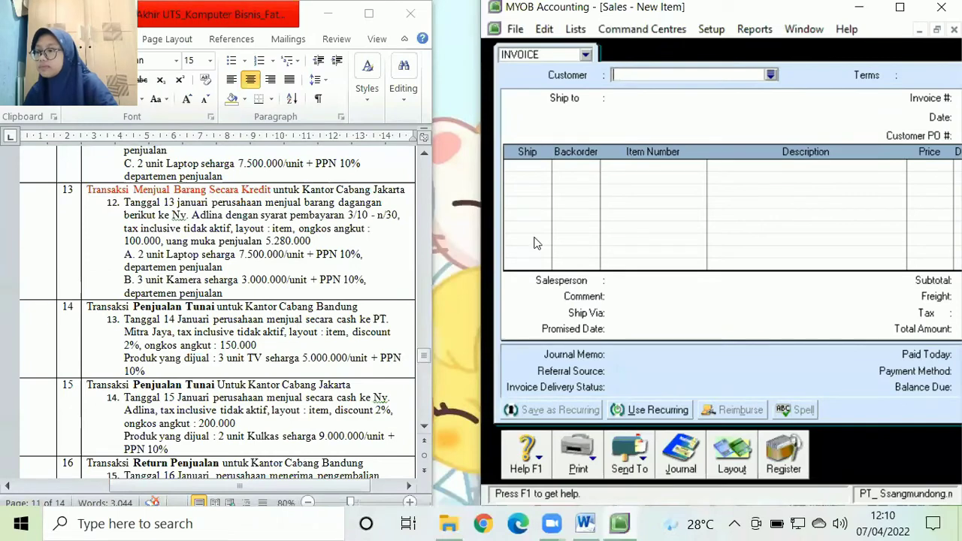
click(771, 76)
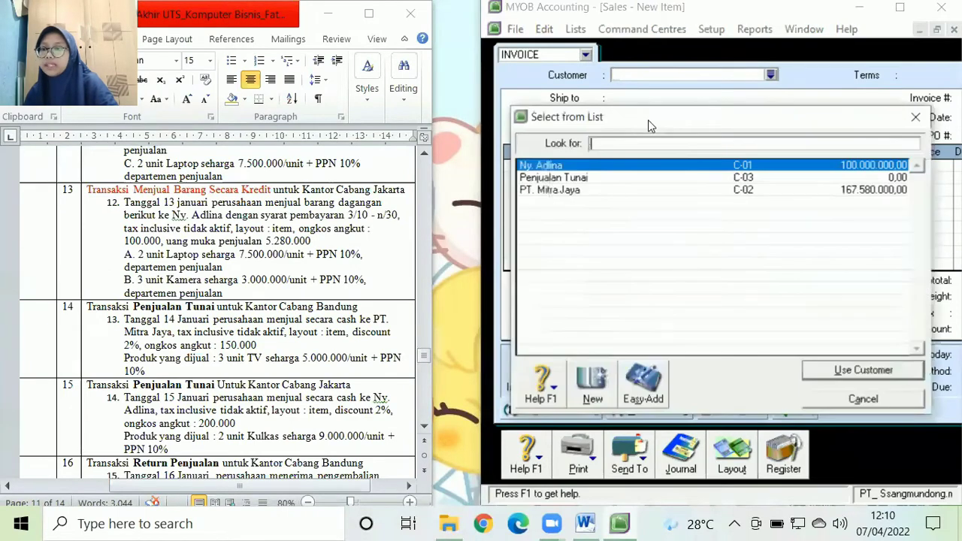
double_click(591, 191)
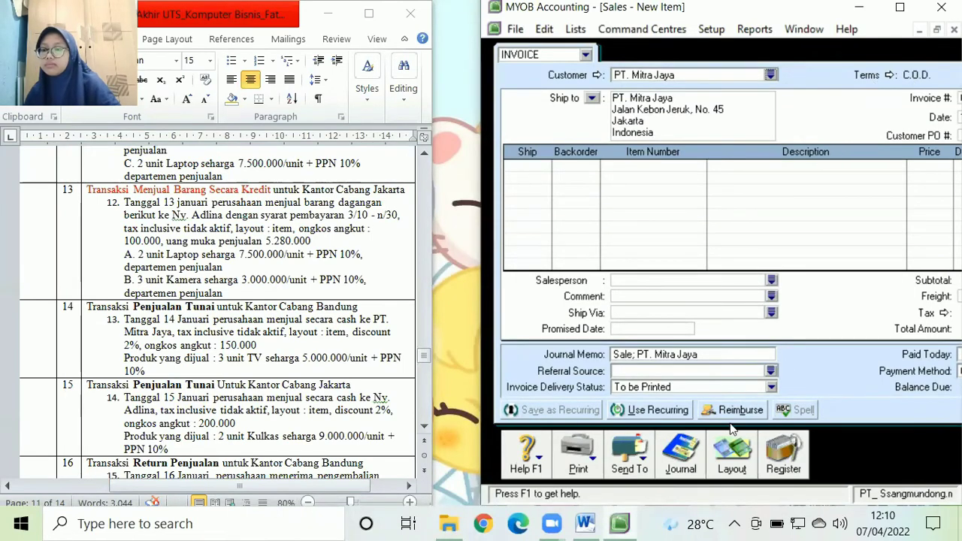
click(733, 453)
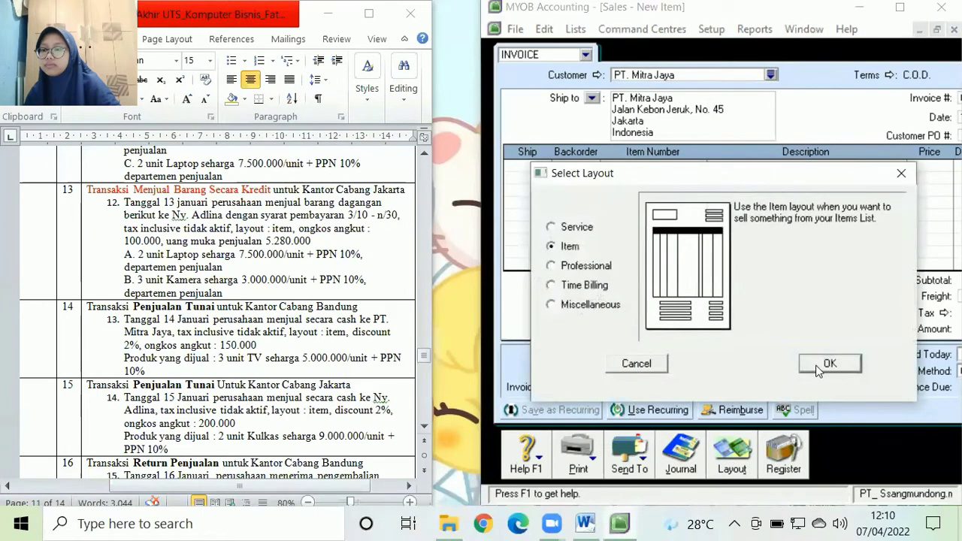
click(826, 364)
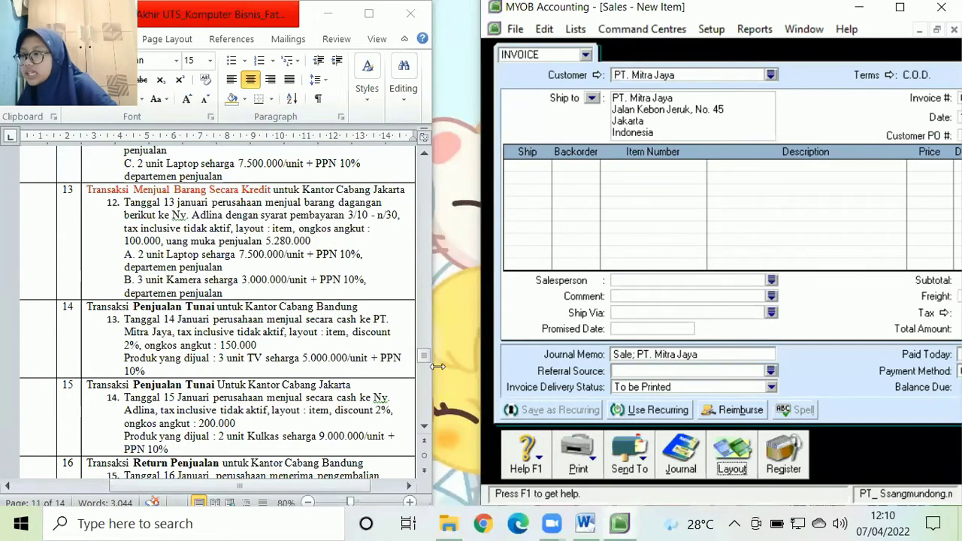
Set the invoice date to 14/01/2020, following the 14 January cash sale in the Word document
click(425, 427)
scroll(425, 427, down, 3)
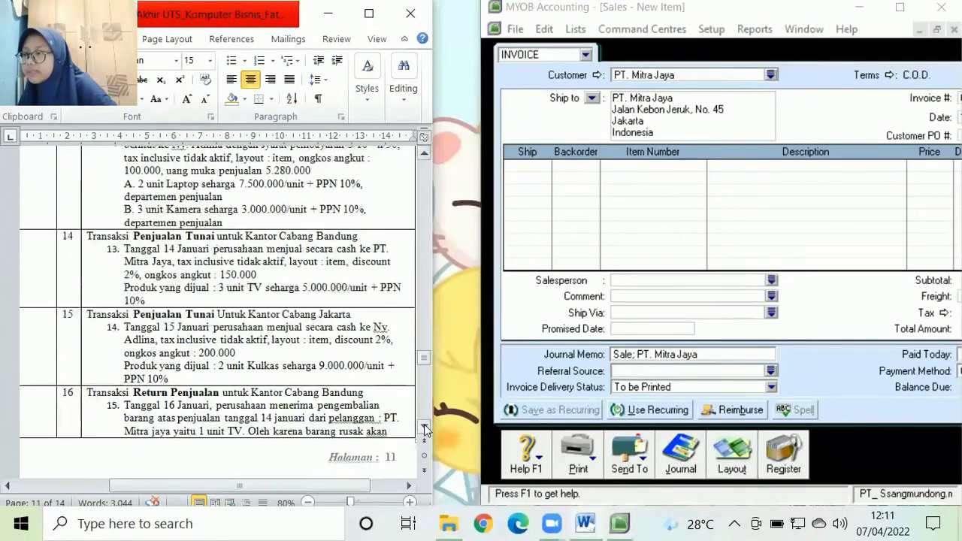
click(899, 8)
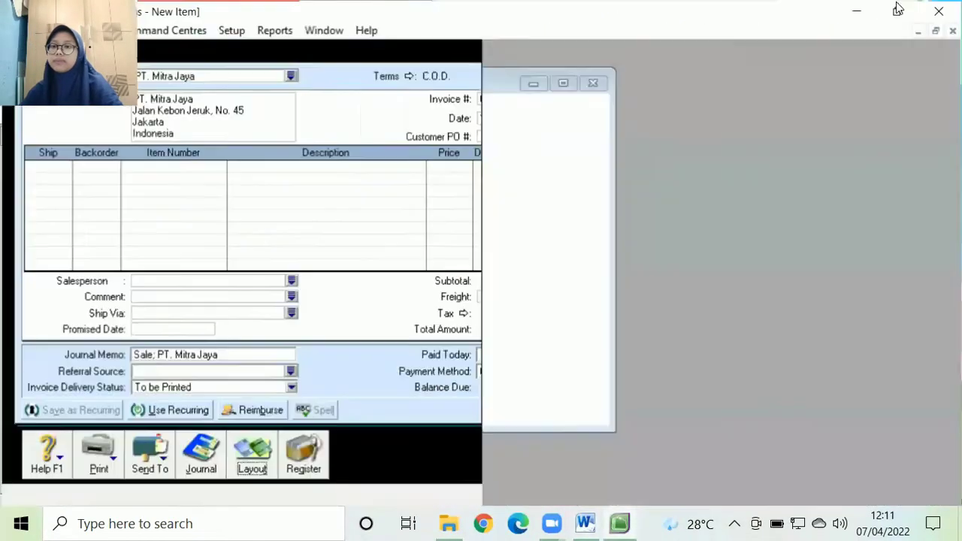
click(484, 119)
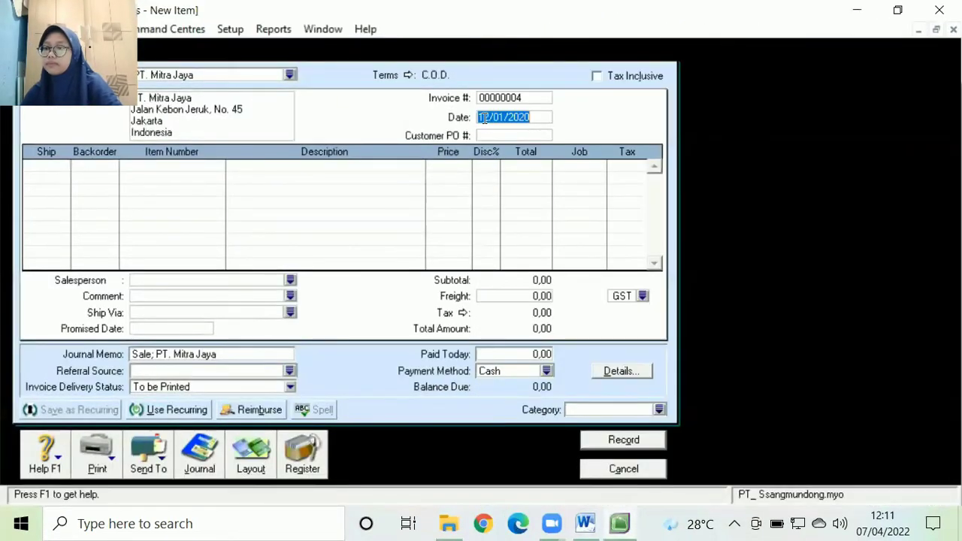
click(484, 118)
key(Right)
key(BackSpace)
text(4)
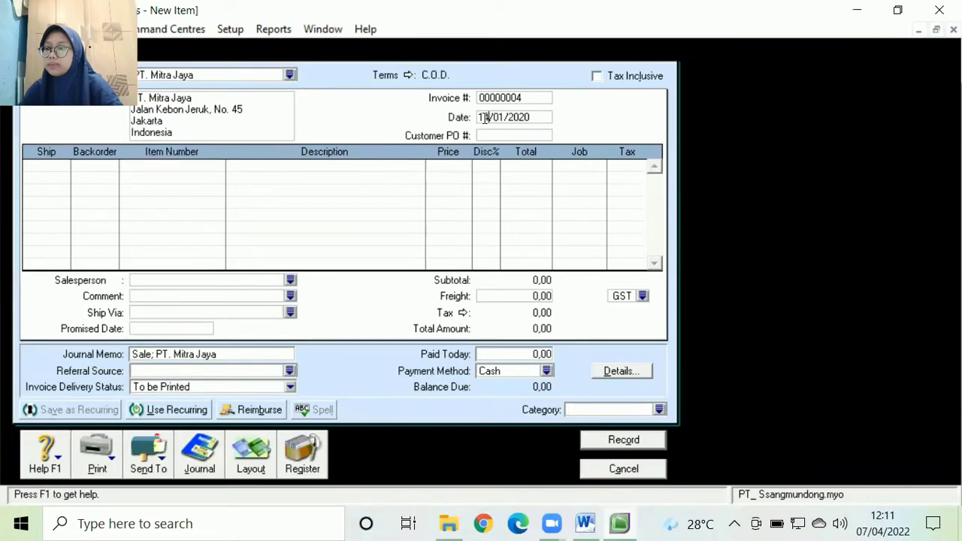
Add an invoice line for 3 units of item S3 (TV 43''), as given in the Word document
key(super+Right)
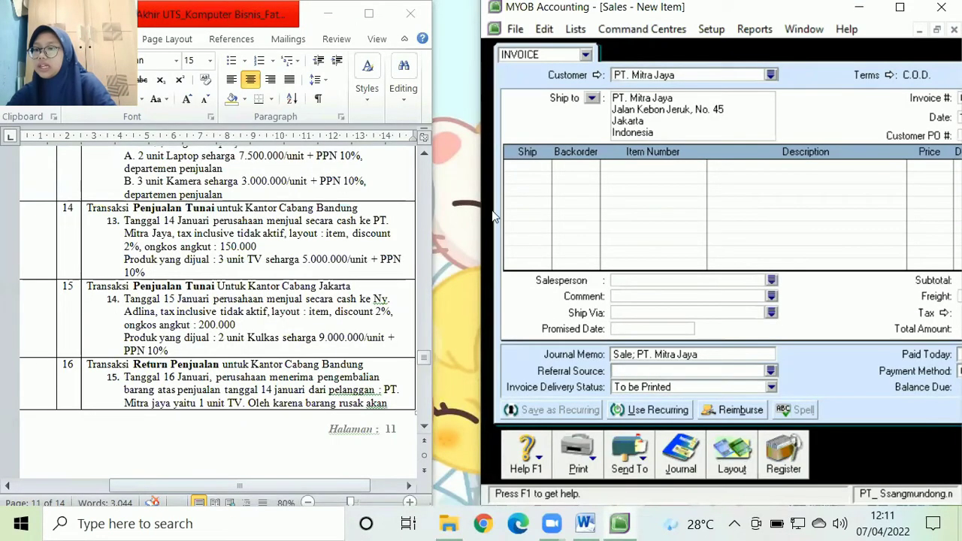
click(528, 164)
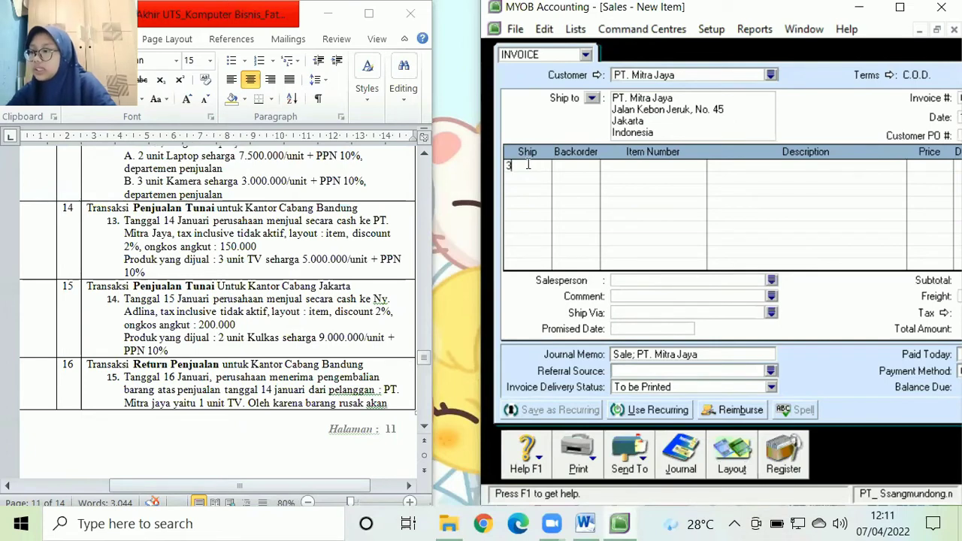
text(3)
key(Tab)
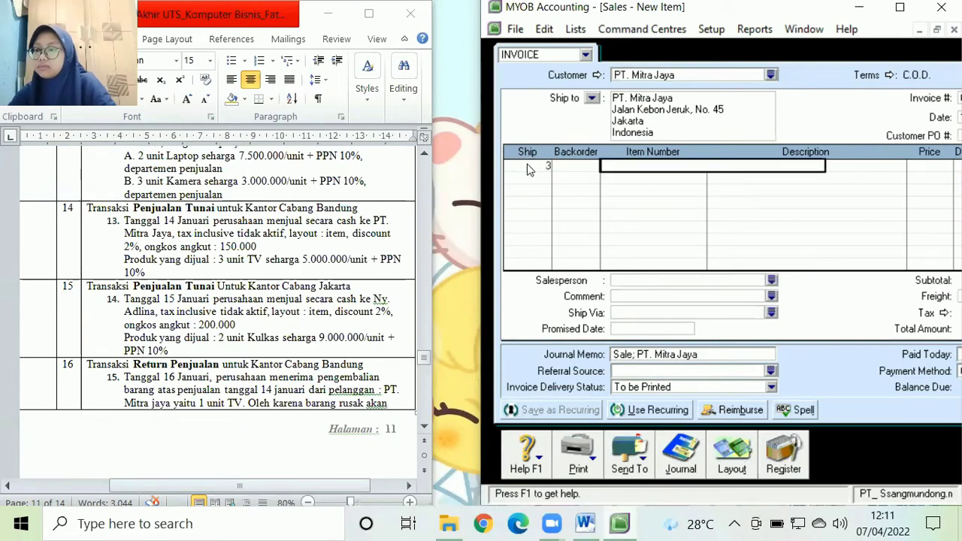
text(tv)
key(Tab)
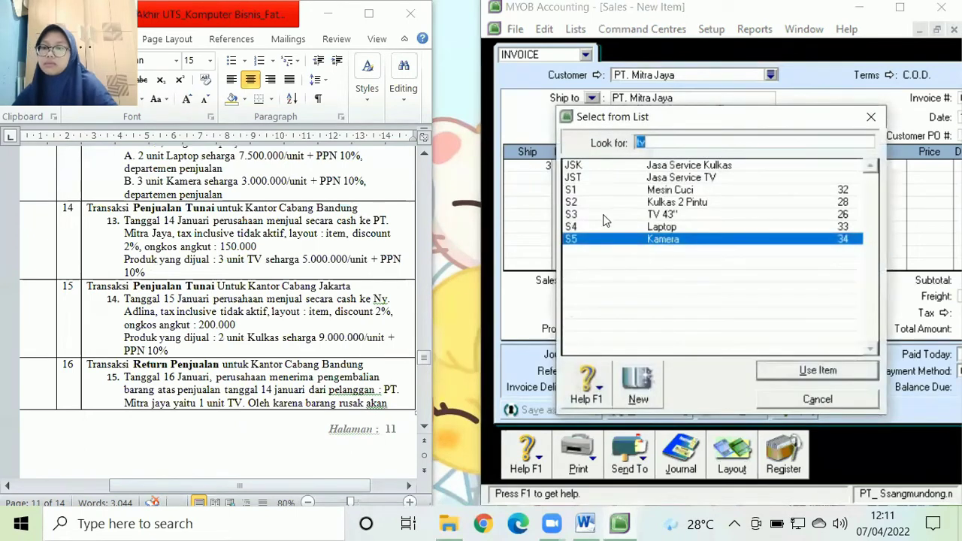
double_click(603, 215)
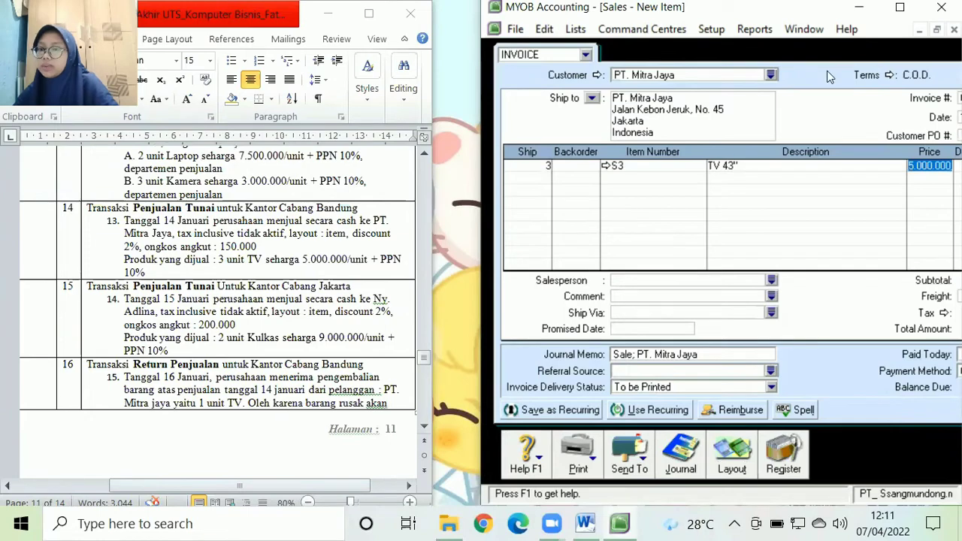
Apply a 2% discount to the TV line after checking the terms in the Word document
click(899, 7)
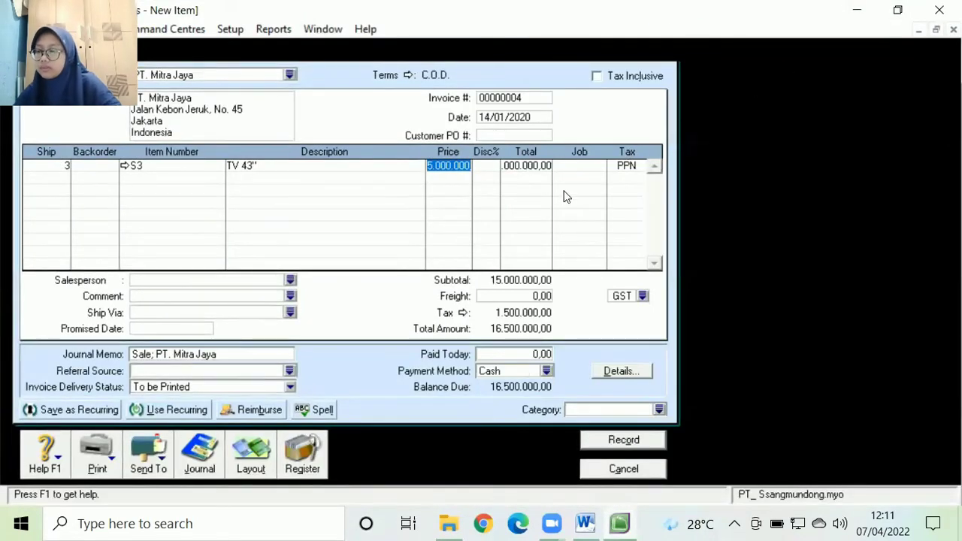
key(super+Right)
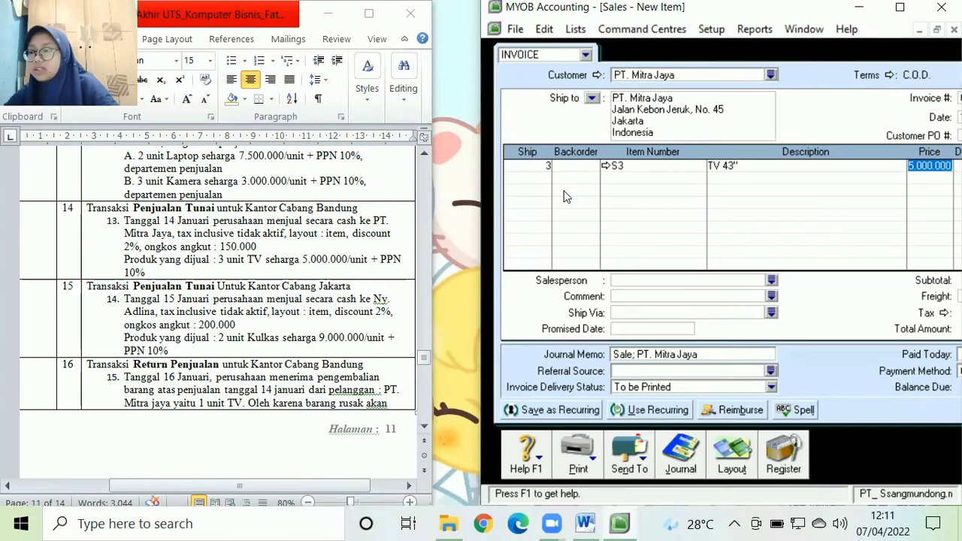
click(899, 7)
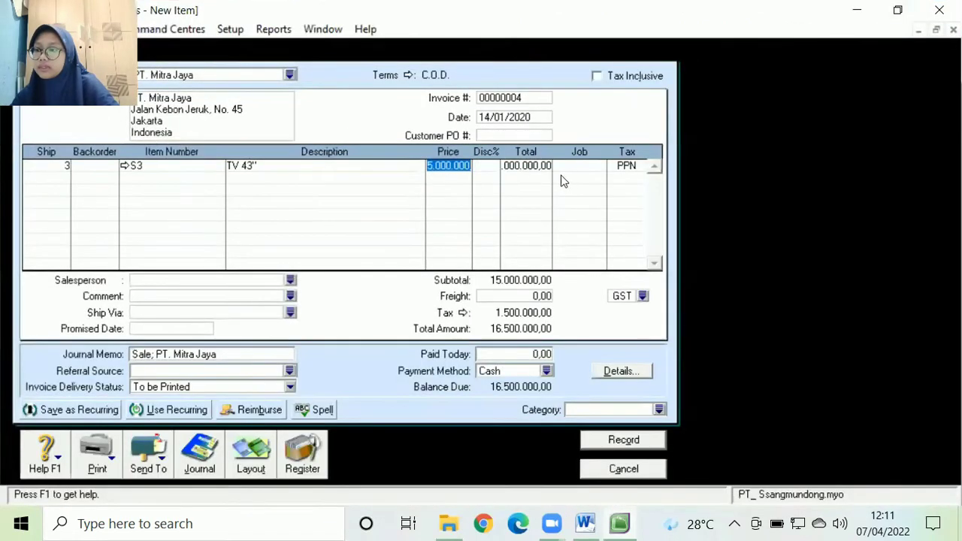
click(487, 166)
text(2)
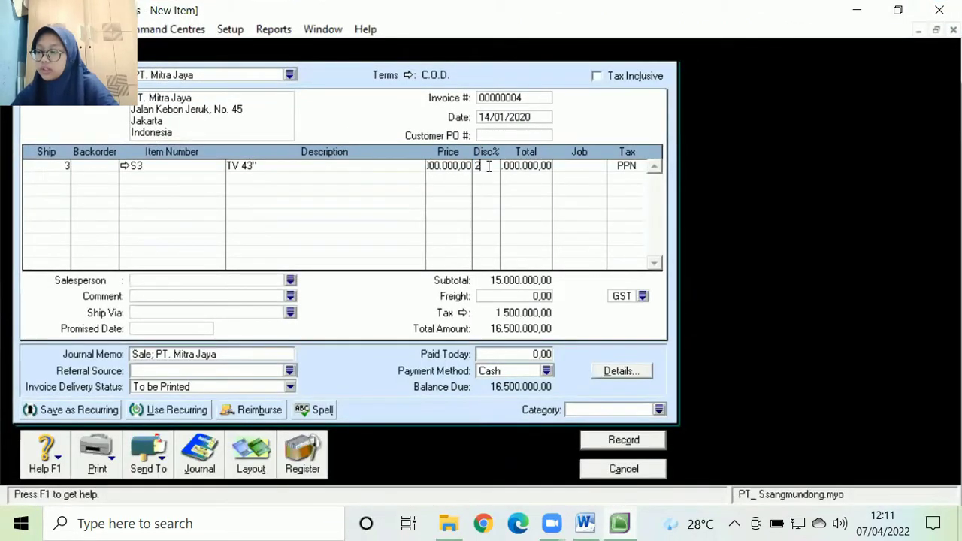
text(%)
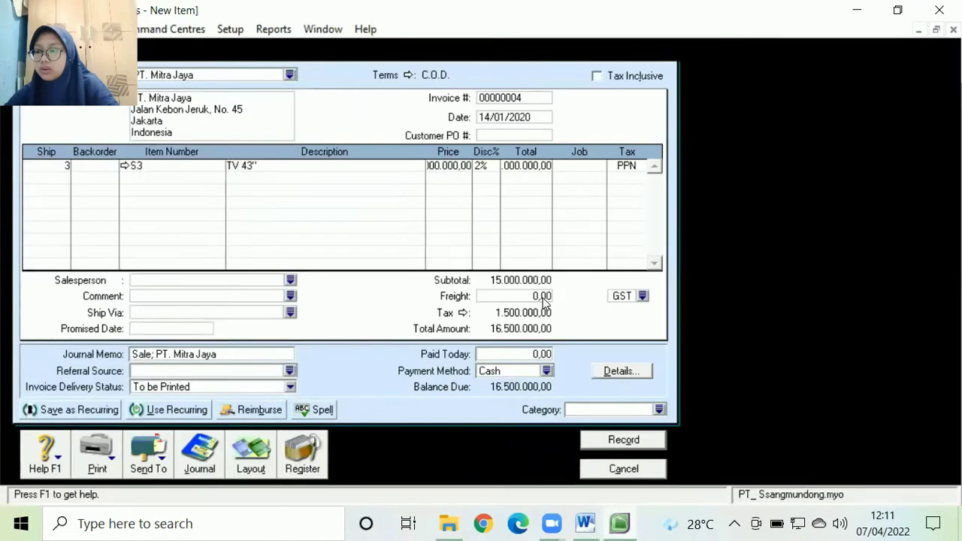
Set the invoice's freight to 150.000 with tax code N-T (Not Reportable)
click(544, 297)
text(1)
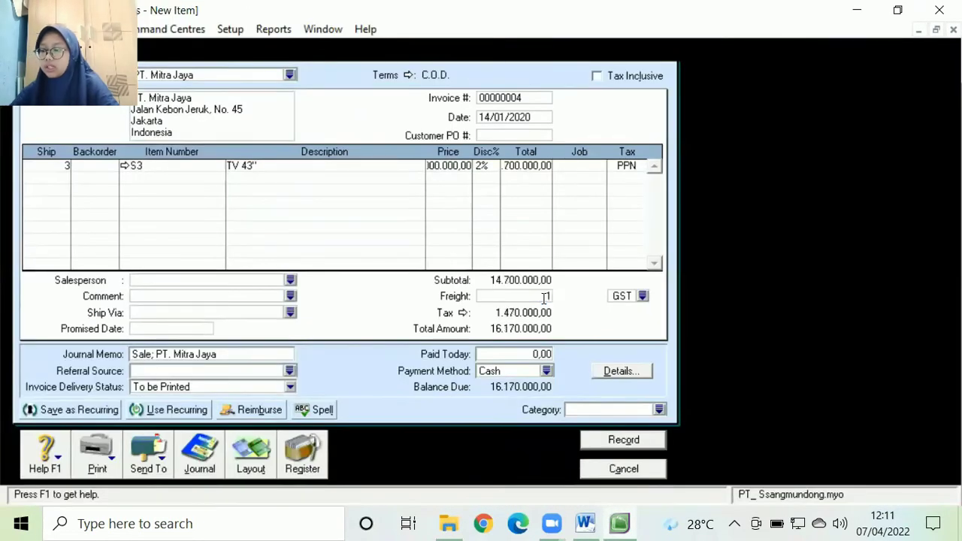
text(50000)
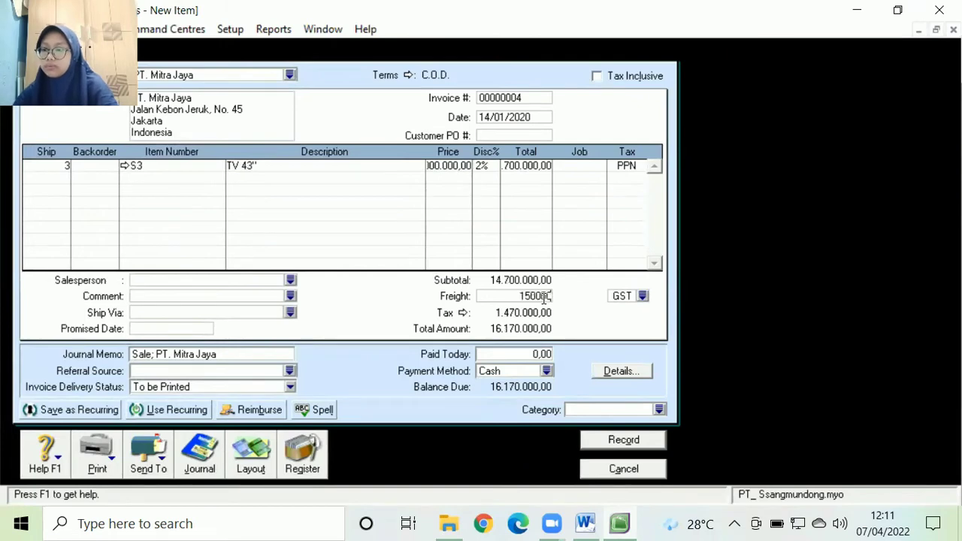
click(642, 296)
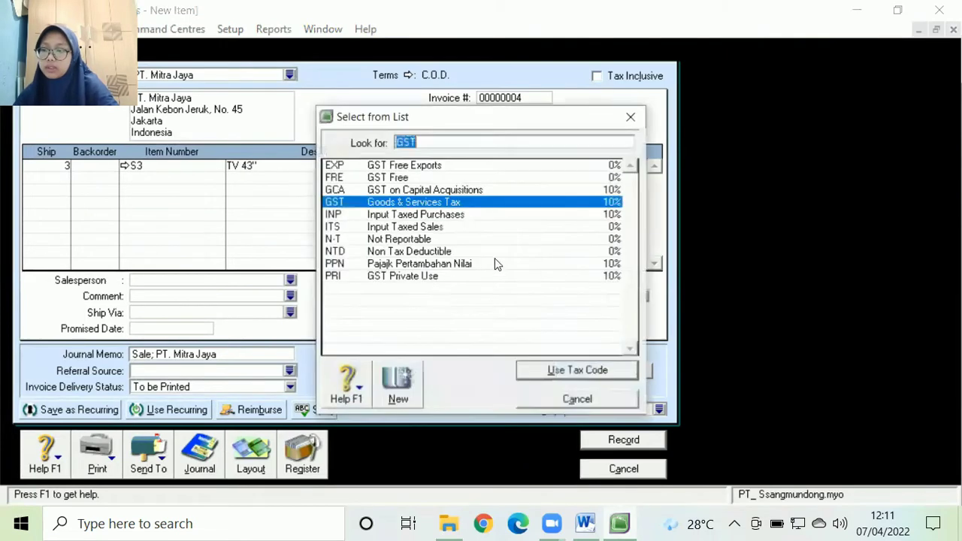
double_click(426, 239)
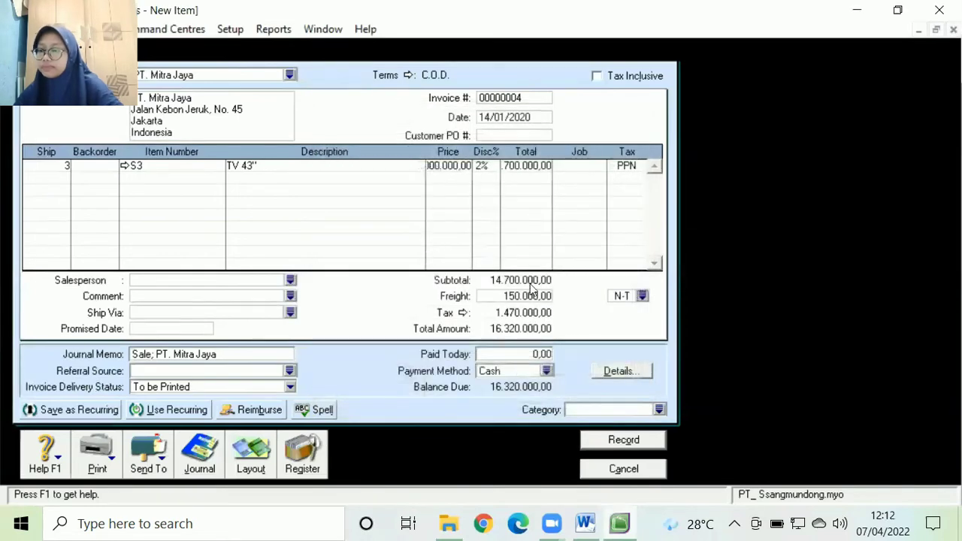
Enter 16.320.000 as the amount paid today on the PT. Mitra Jaya invoice, consulting the Word document
key(super+Right)
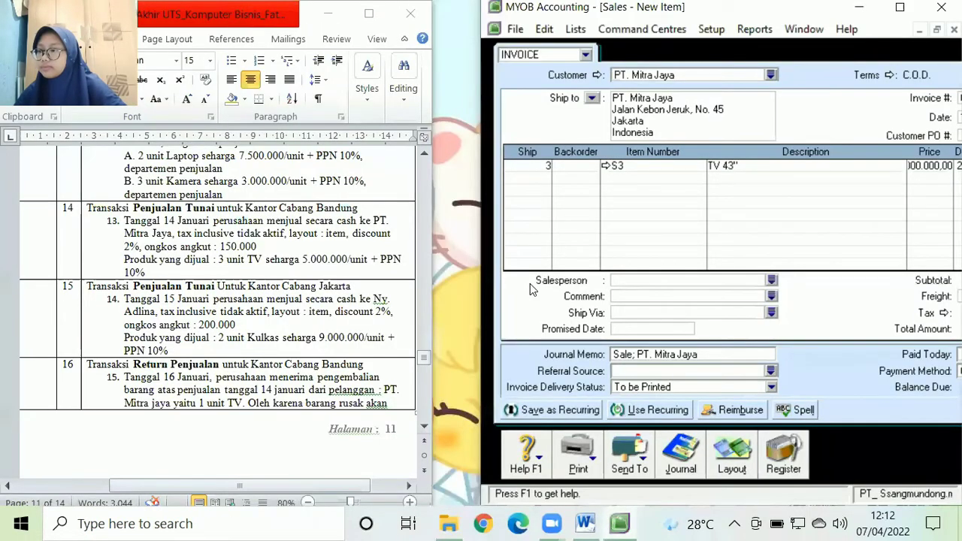
click(900, 7)
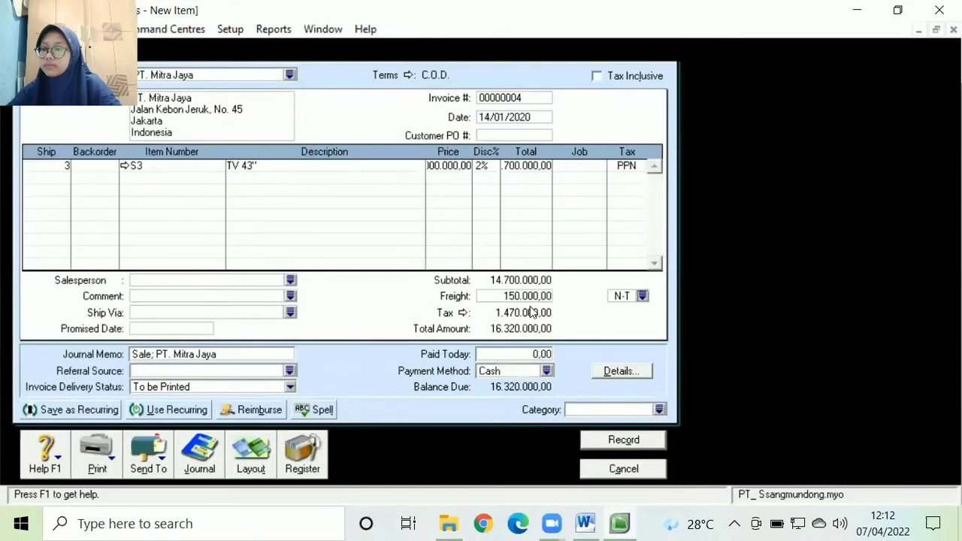
click(525, 355)
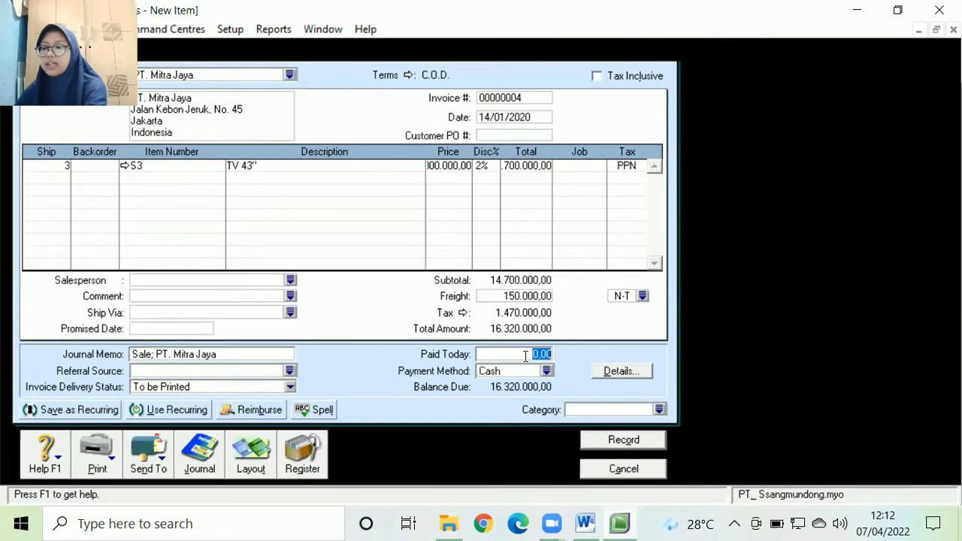
text(1)
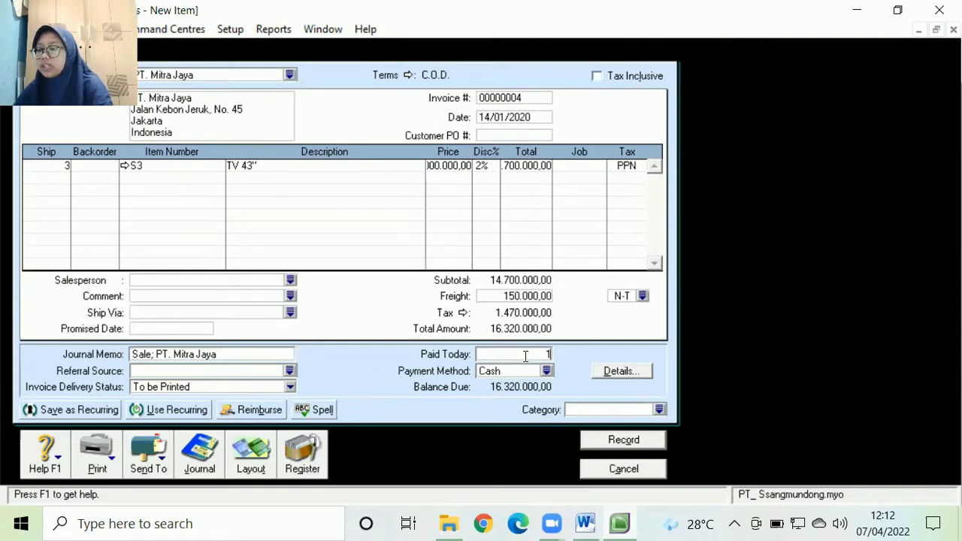
text(6)
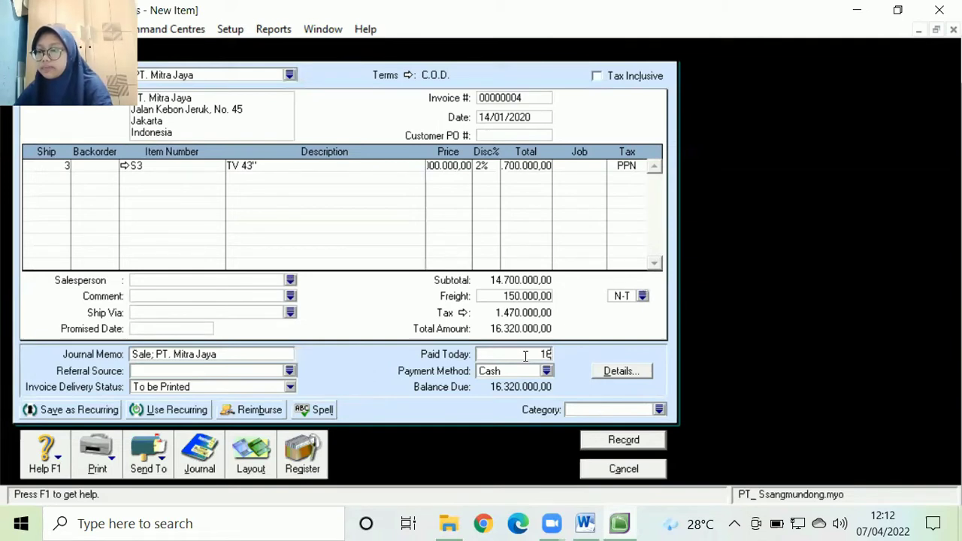
text(.320.00)
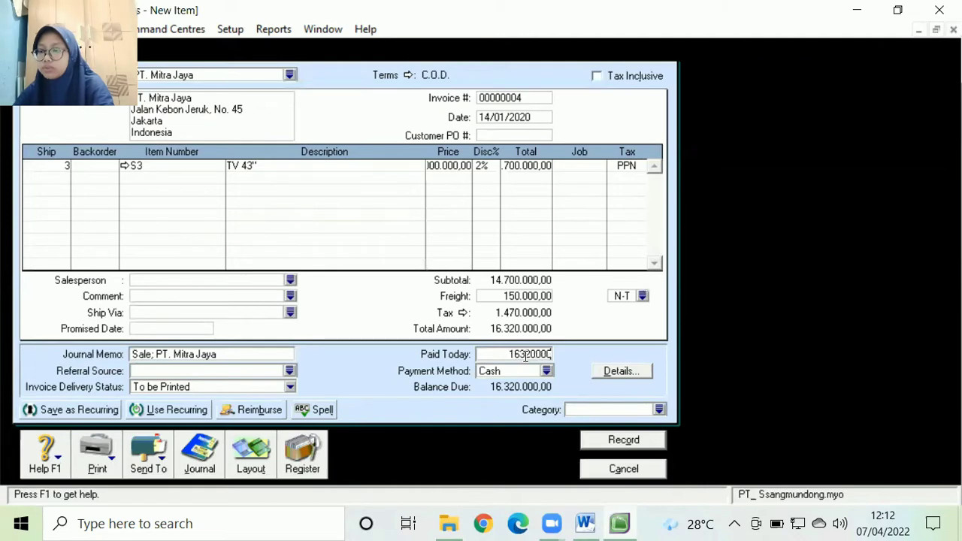
text(0)
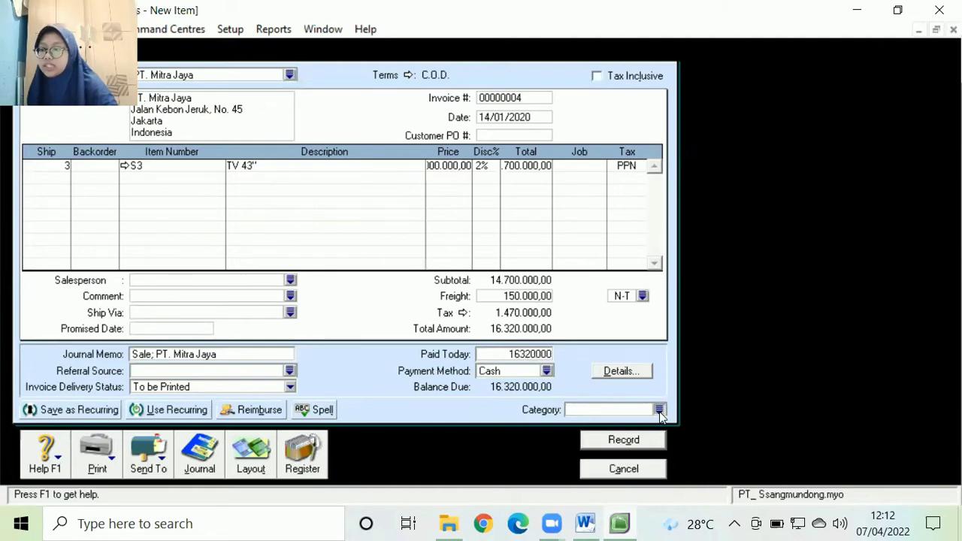
Assign the invoice to the BDG category and record the sale
click(659, 410)
double_click(472, 167)
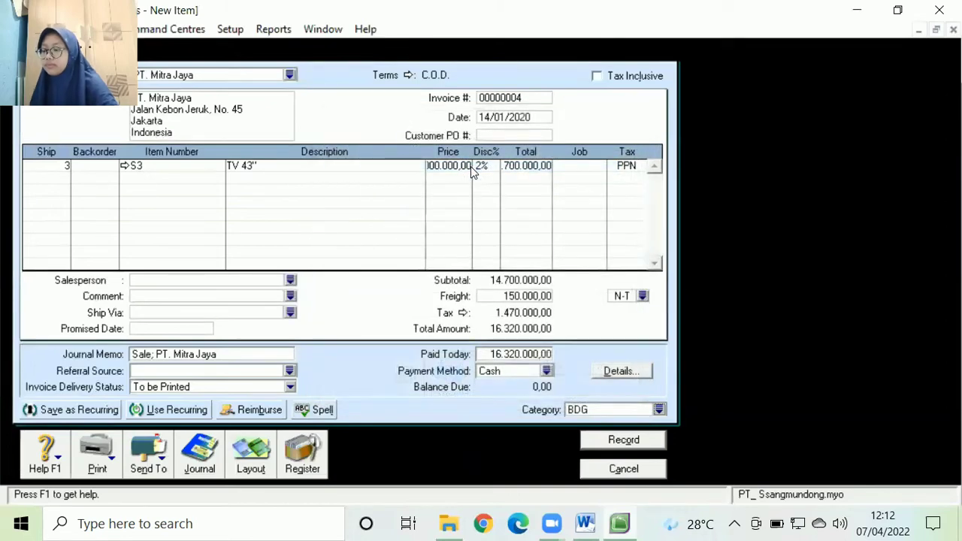
click(605, 448)
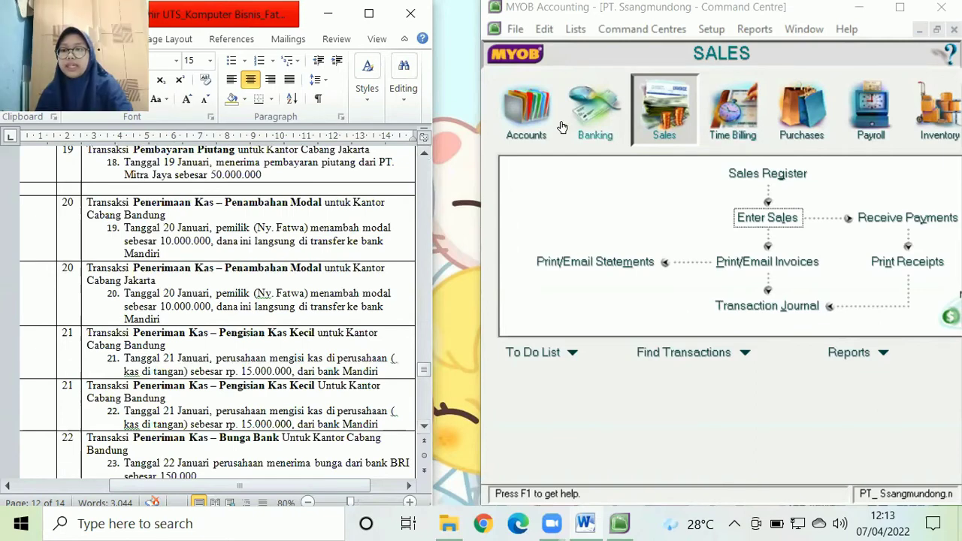
Start a Receive Money entry for the owner's capital addition and deposit it to account 1-1202 Bank Mandiri
click(585, 121)
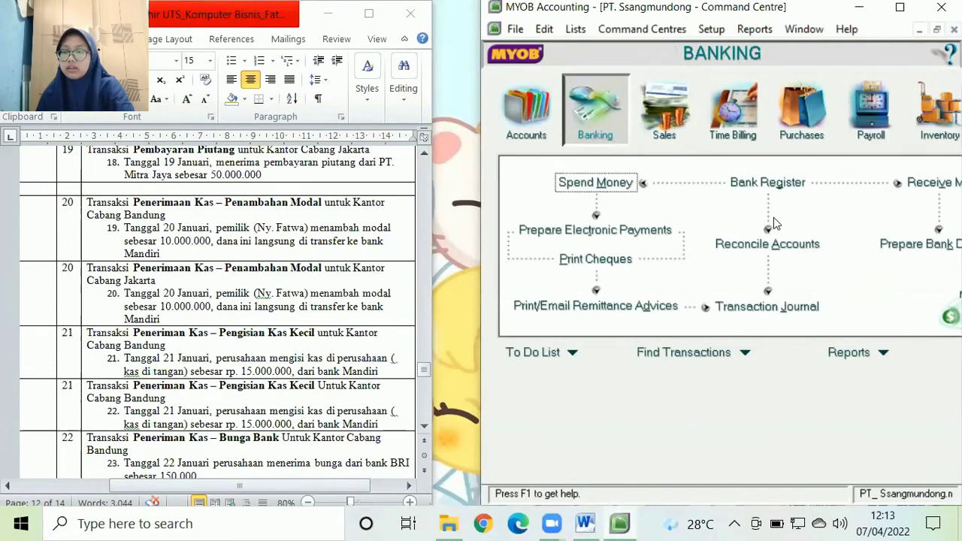
click(914, 183)
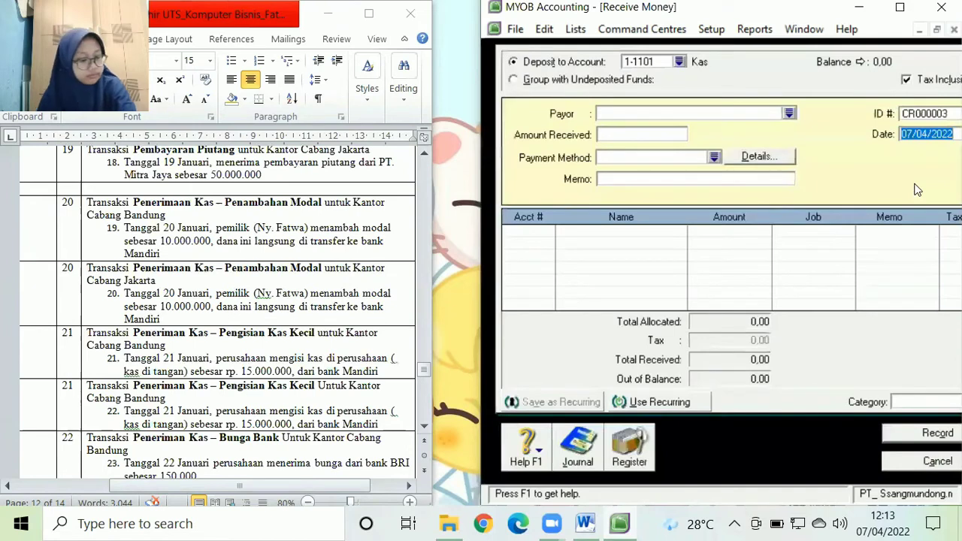
click(679, 65)
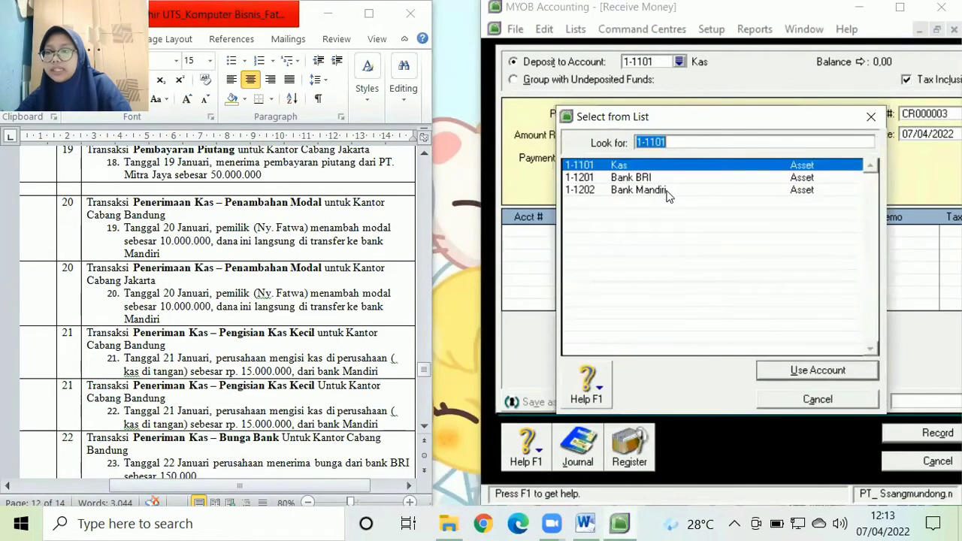
double_click(666, 191)
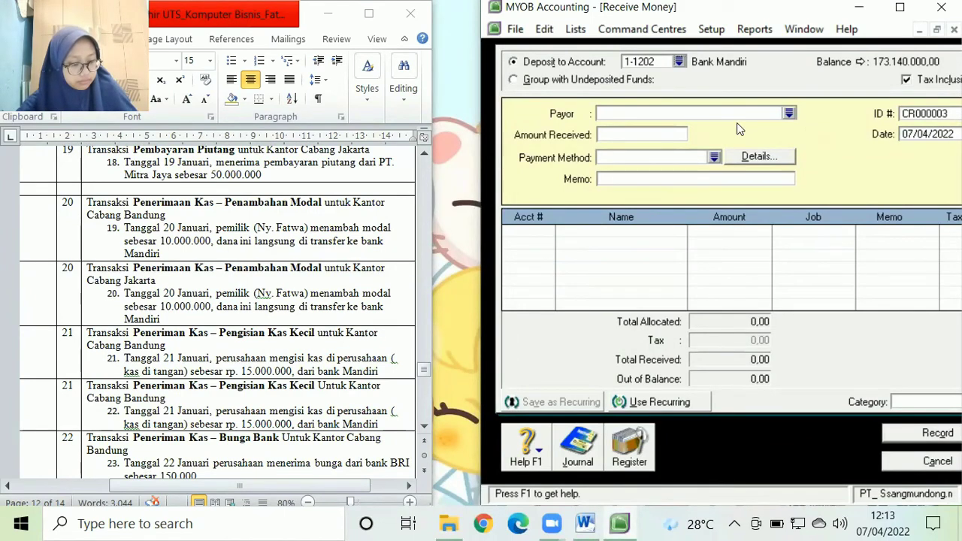
Enter 10.000.000 as the amount received
click(634, 137)
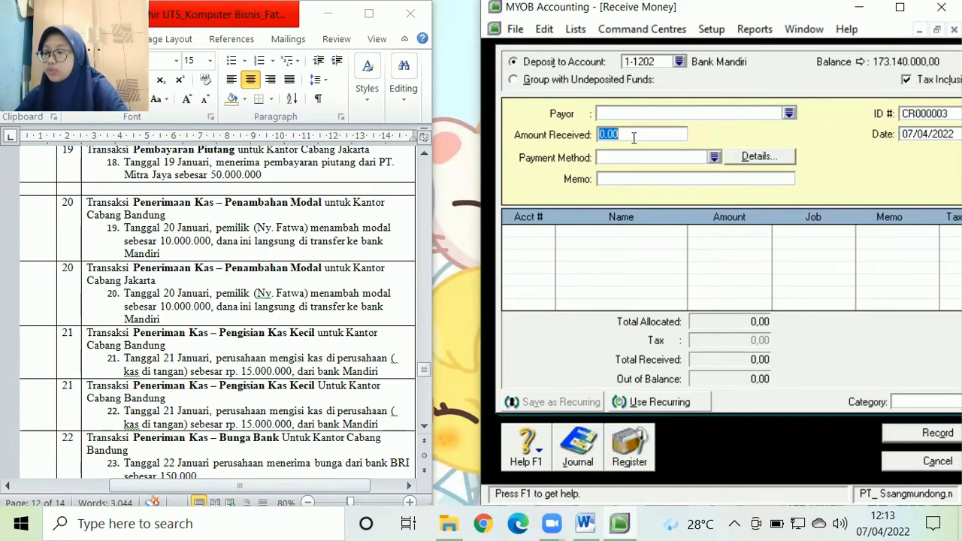
text(1000000)
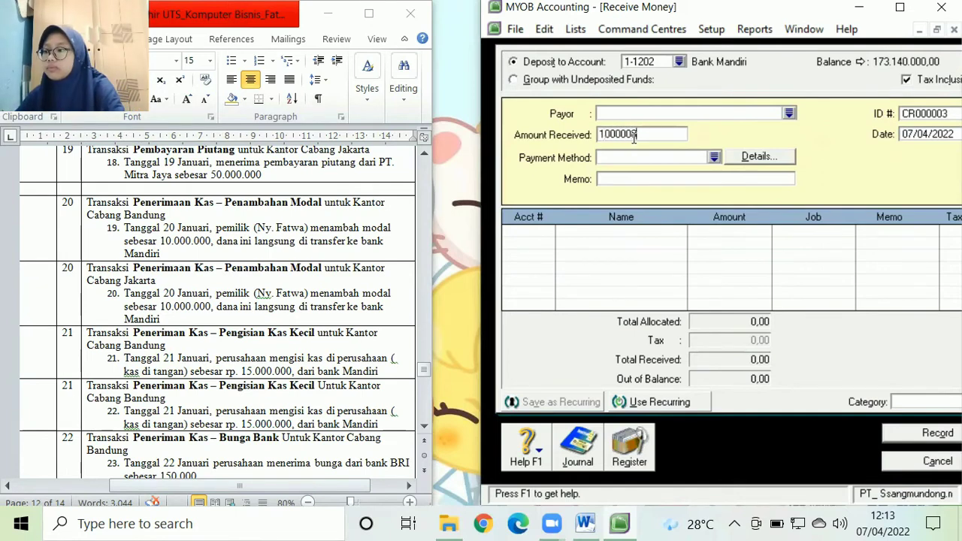
key(BackSpace)
key(BackSpace)
key(BackSpace)
key(BackSpace)
key(BackSpace)
key(BackSpace)
key(BackSpace)
text(10)
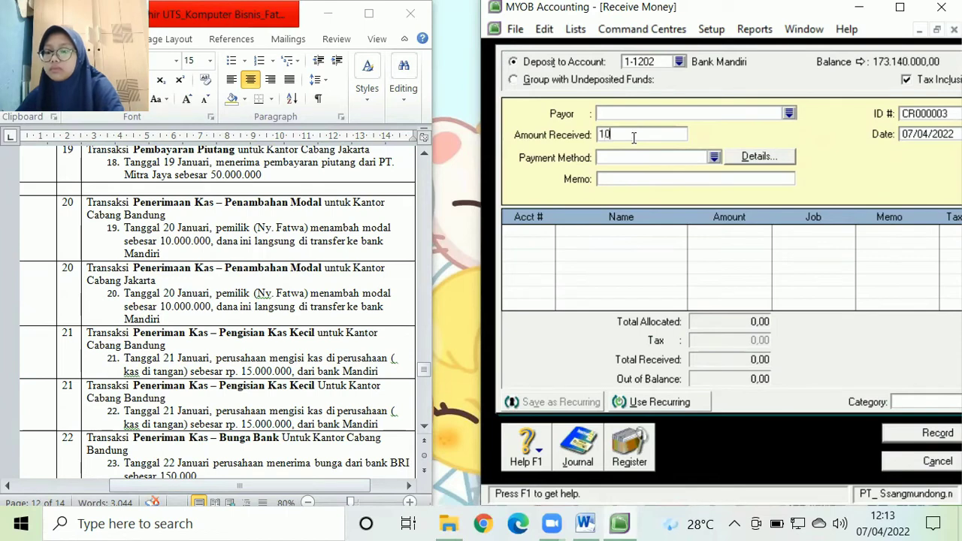
text(000000)
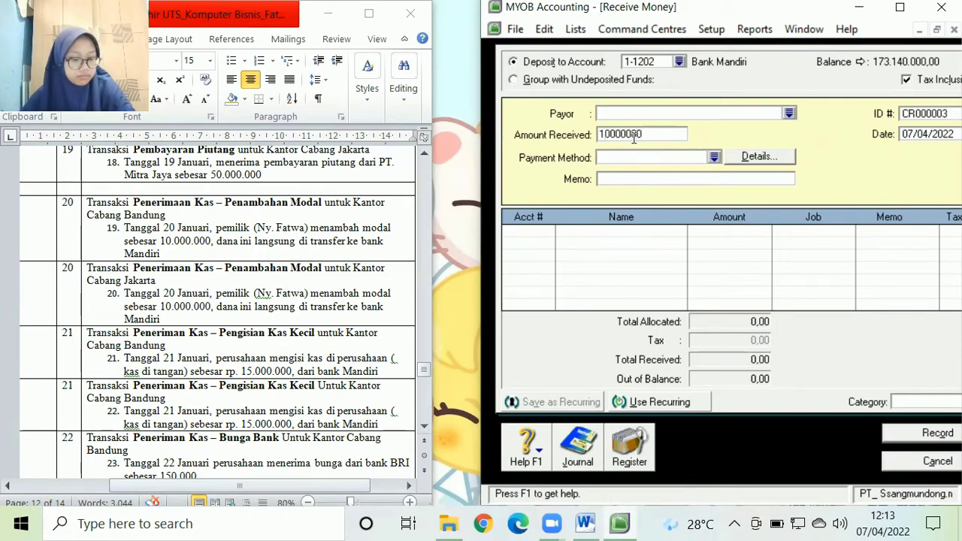
Set the receipt's memo to "Penambahan Modal" and its date to 20/01/2020
click(644, 180)
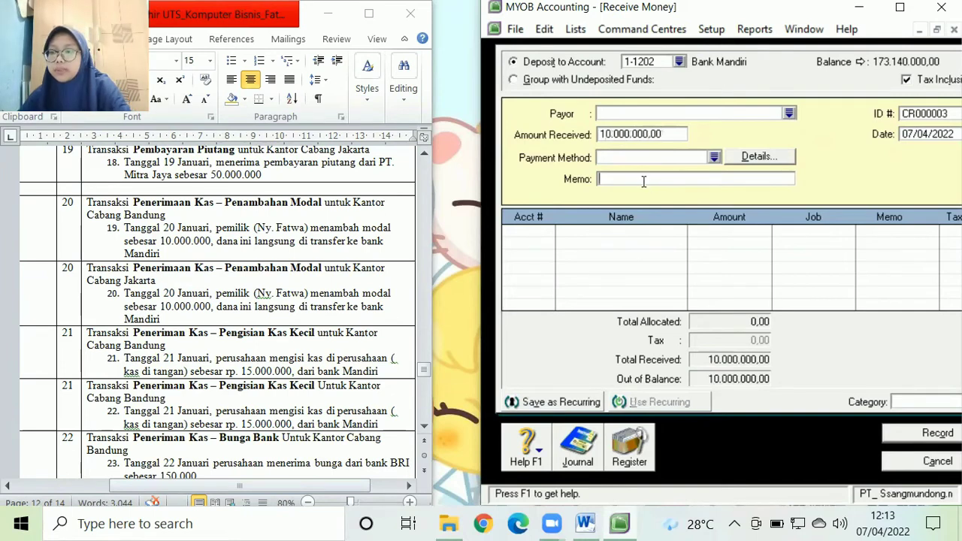
text(Penambahan )
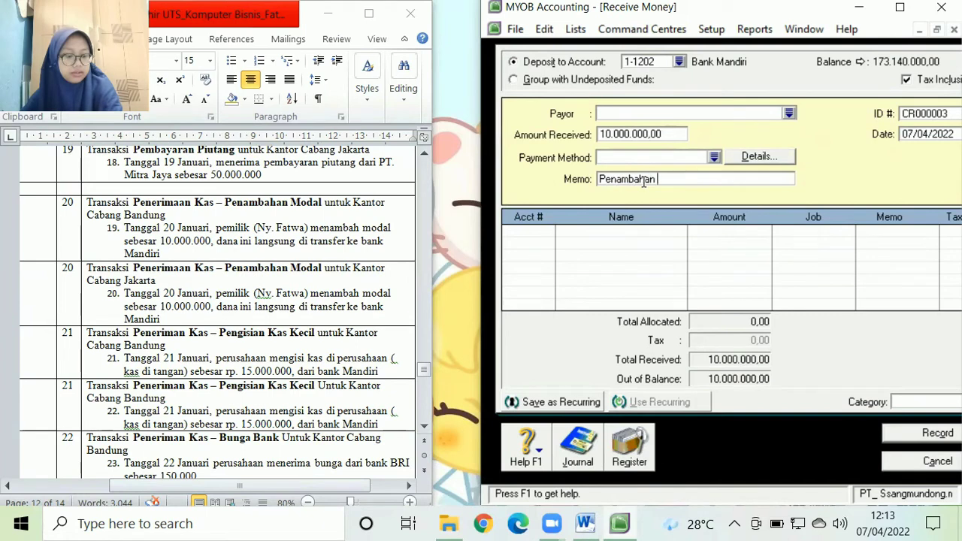
text(Modal)
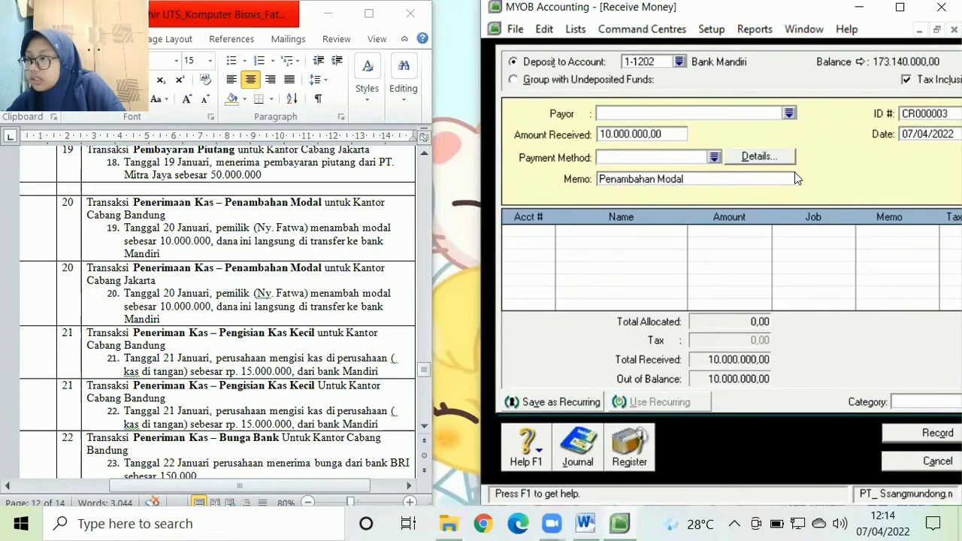
click(922, 134)
text(20)
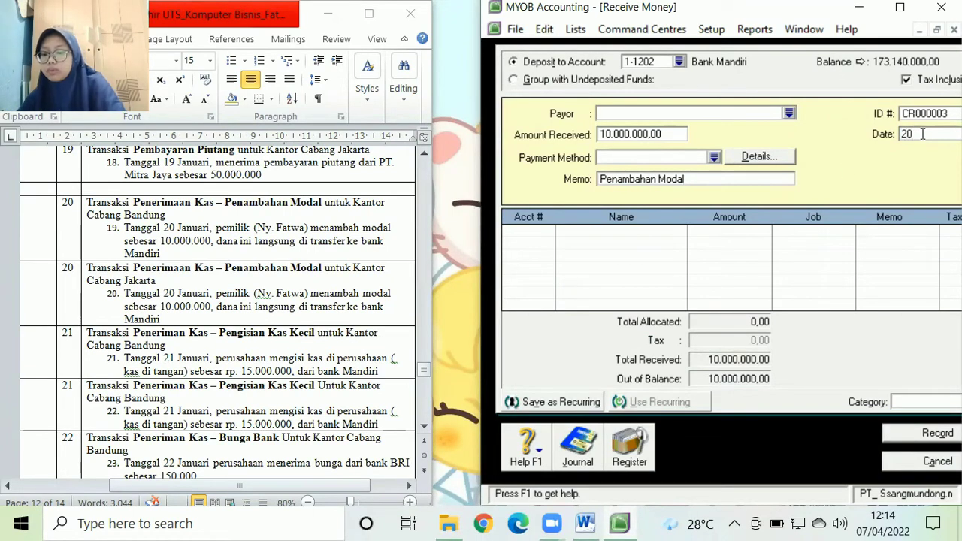
text(/01/2020)
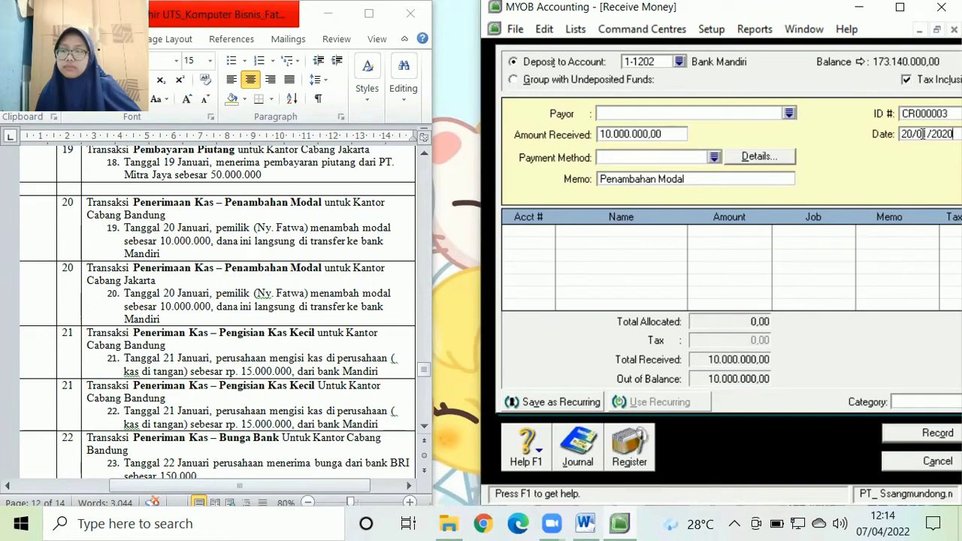
Assign the receipt to the BDG (Bandung) category
click(900, 9)
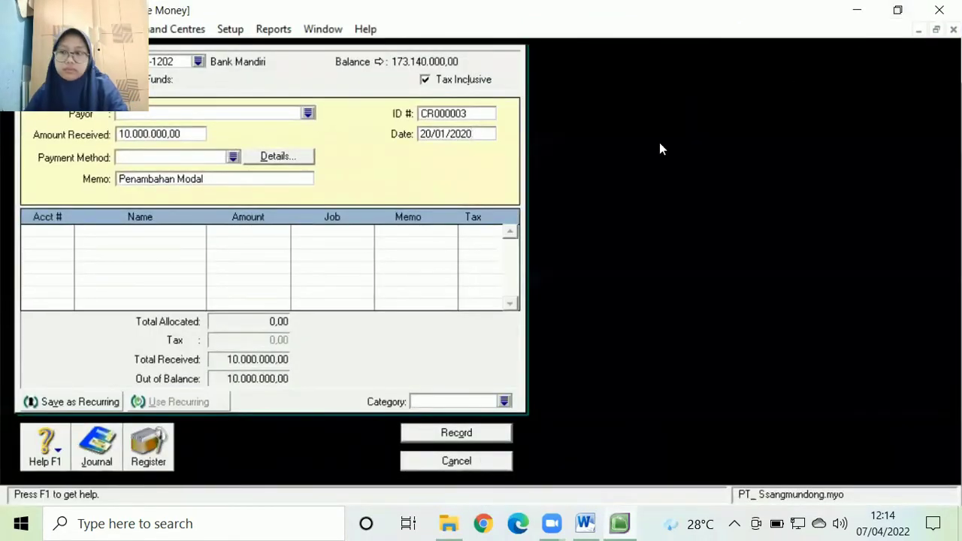
click(505, 403)
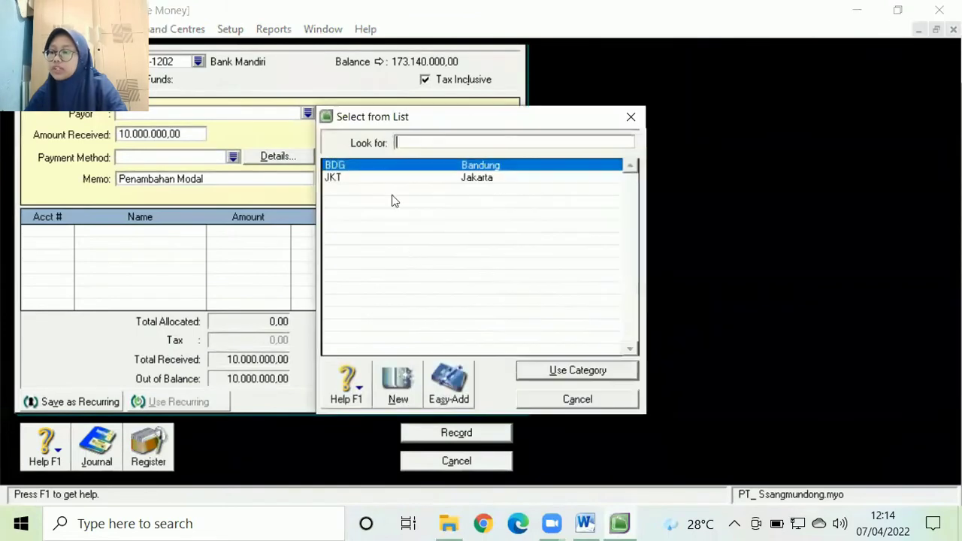
click(382, 171)
double_click(381, 171)
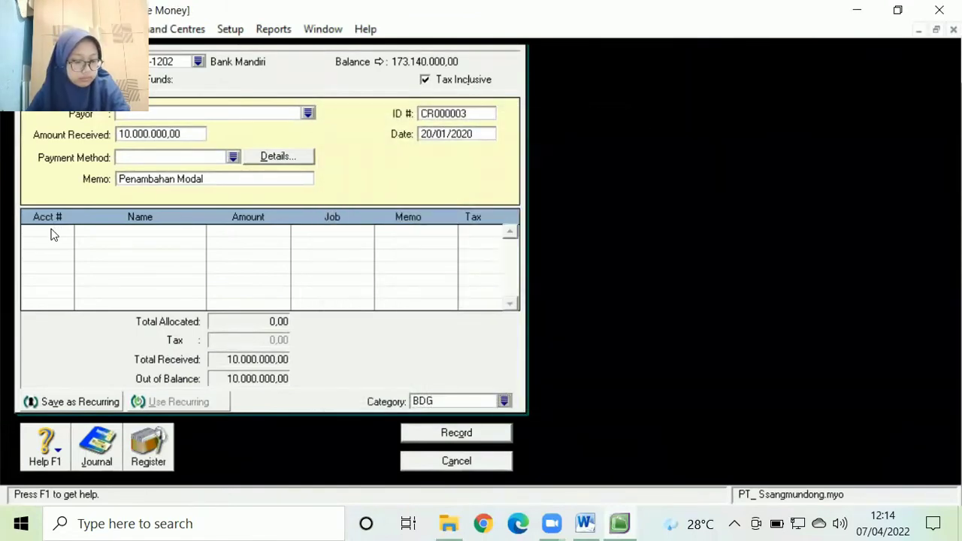
Allocate the full receipt to the owner's capital account 3-1100
click(52, 235)
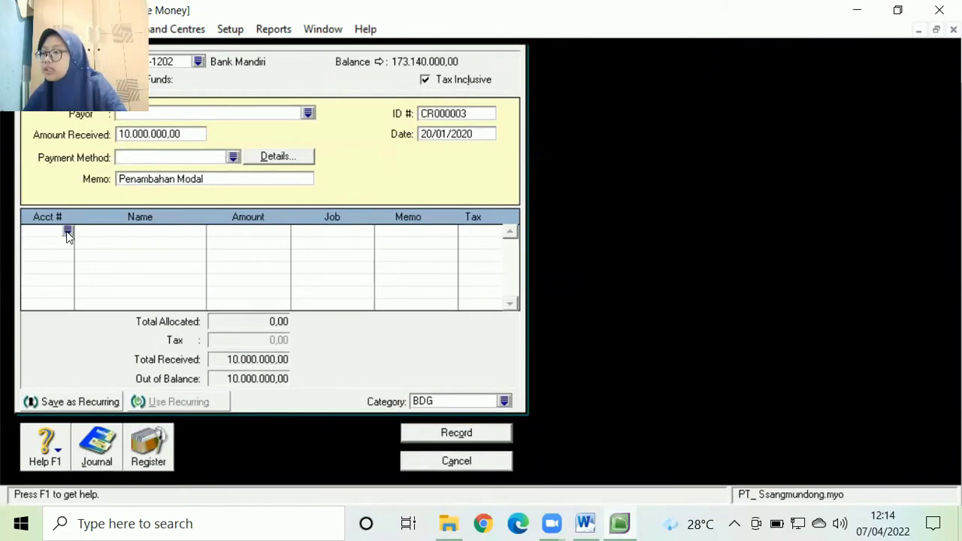
click(68, 233)
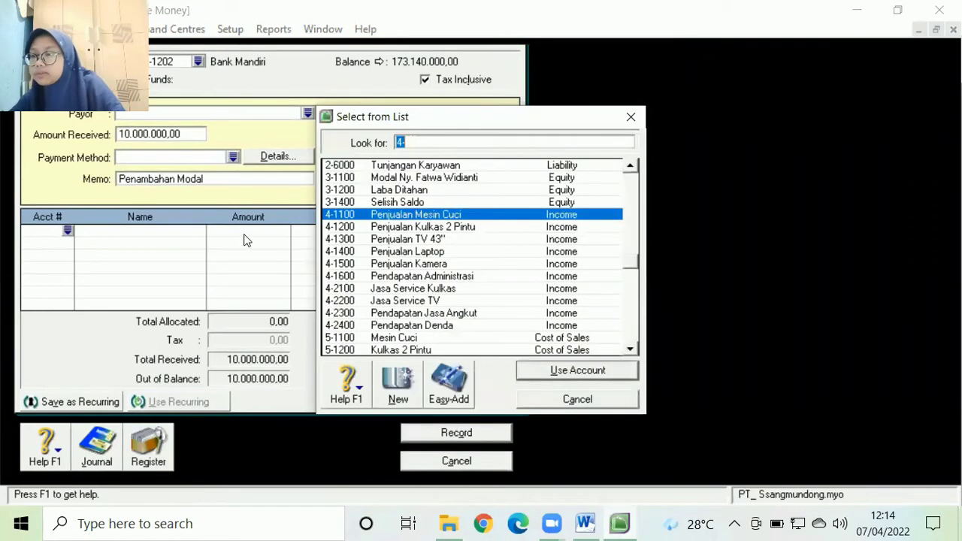
double_click(333, 179)
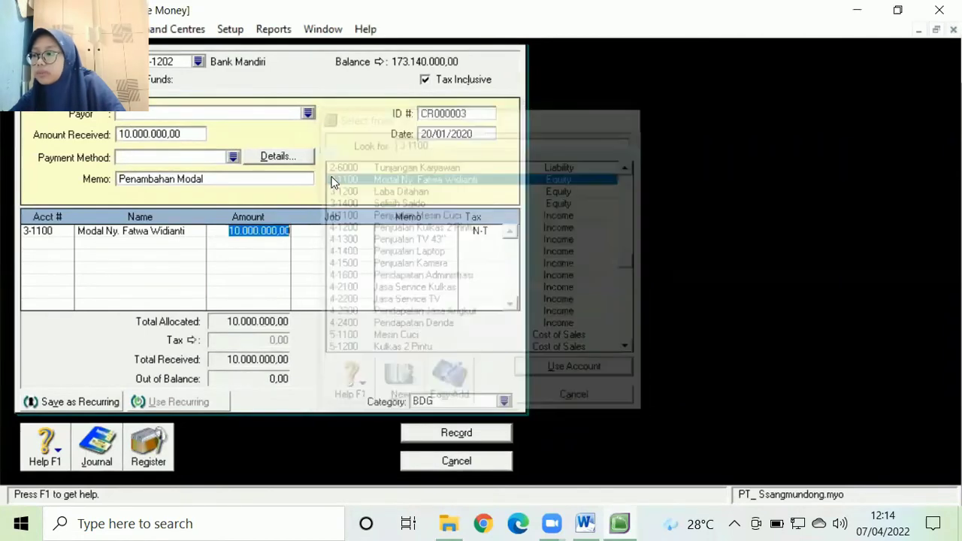
click(899, 10)
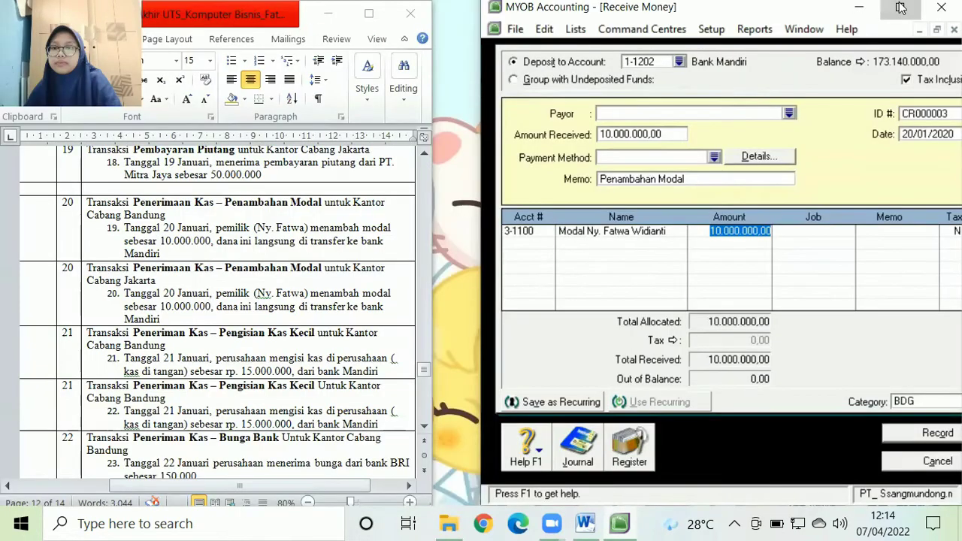
click(900, 10)
Review the transaction recap, record the capital receipt and close the Receive Money form
key(ctrl+r)
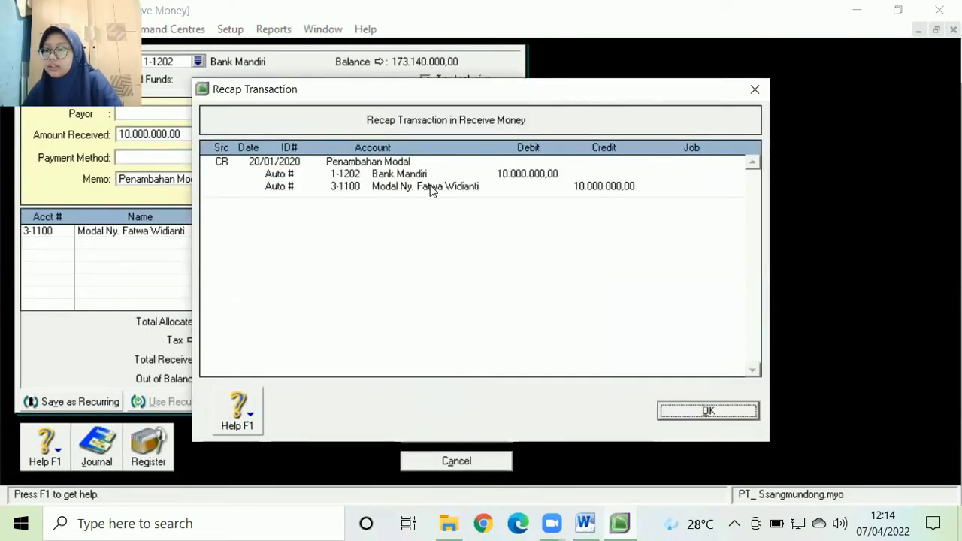
key(Escape)
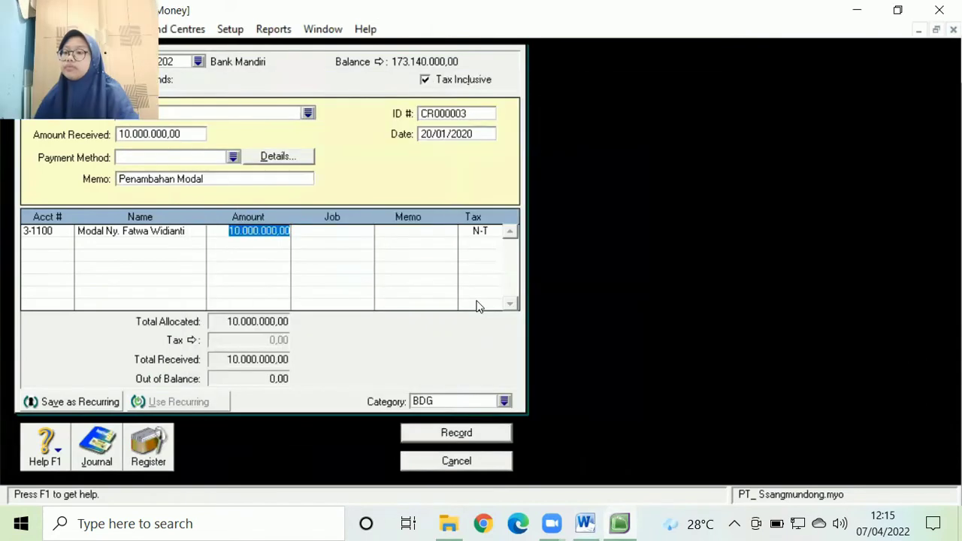
click(433, 440)
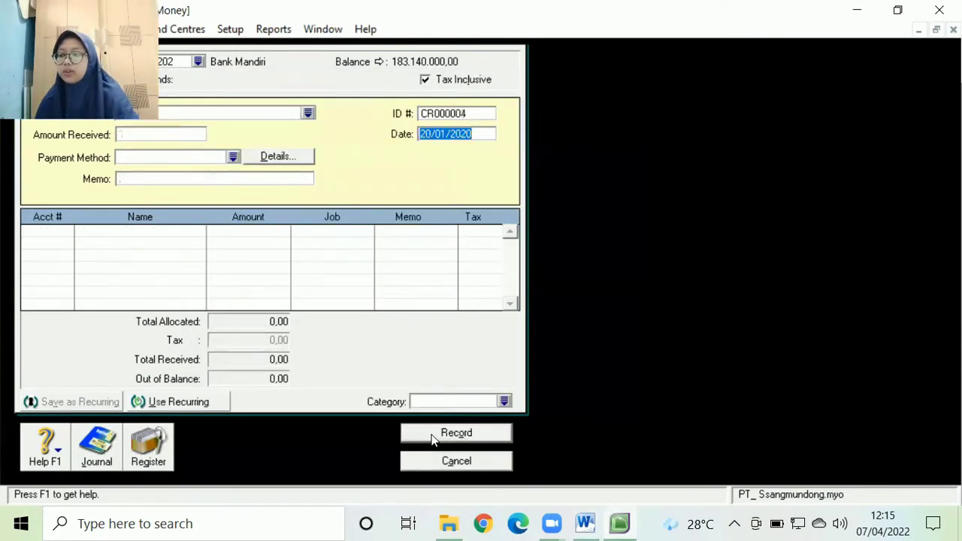
click(454, 460)
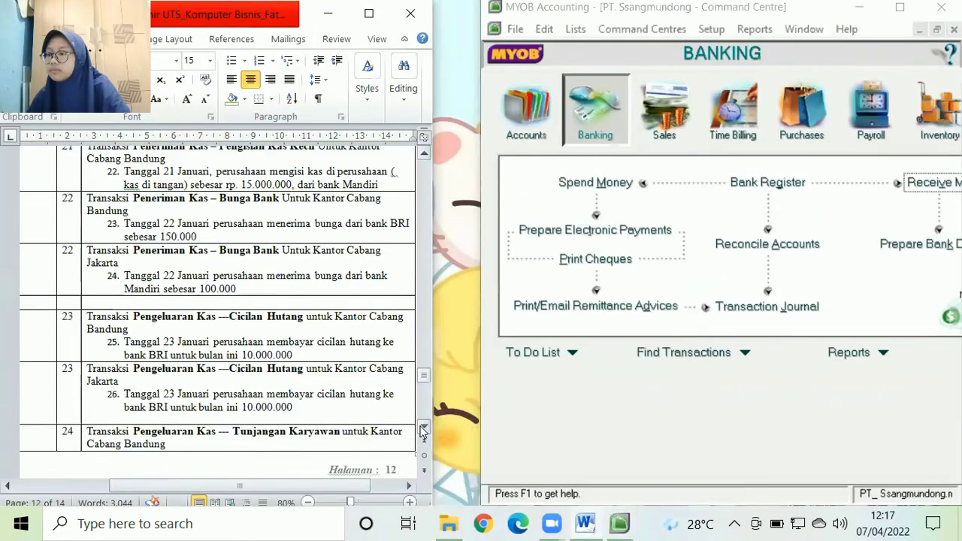
Locate the 24 January employee allowance transaction in the Word document and start a Spend Money entry paid from 1-1202 Bank Mandiri
scroll(423, 431, down, 5)
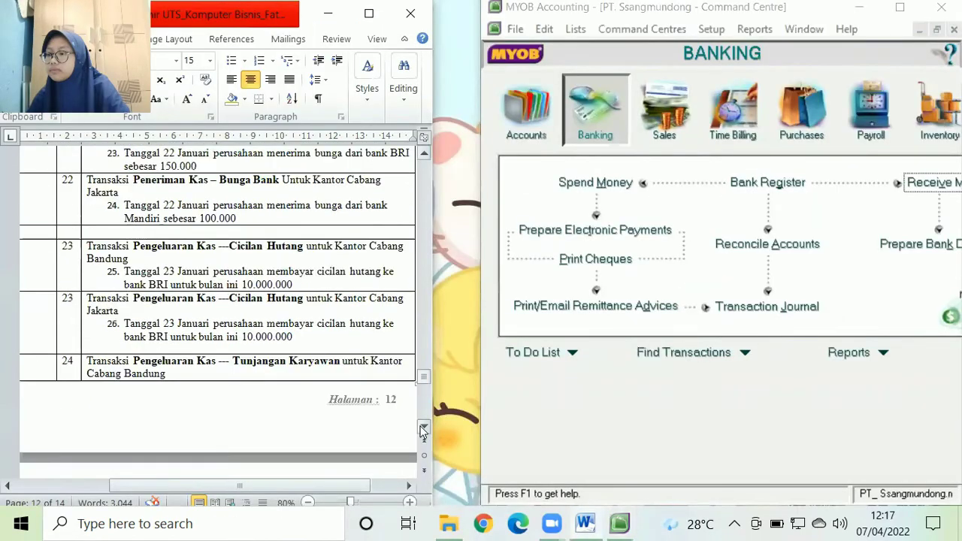
scroll(423, 431, down, 2)
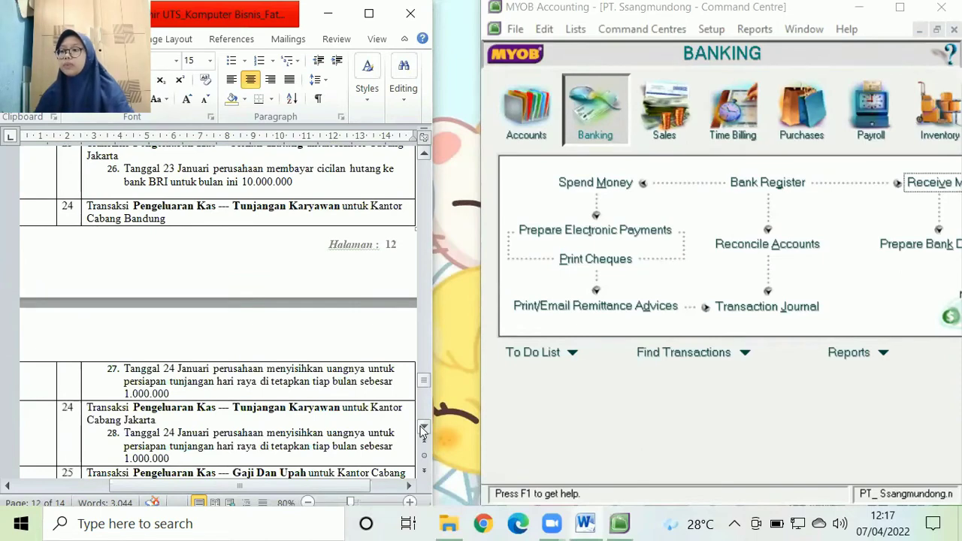
click(598, 138)
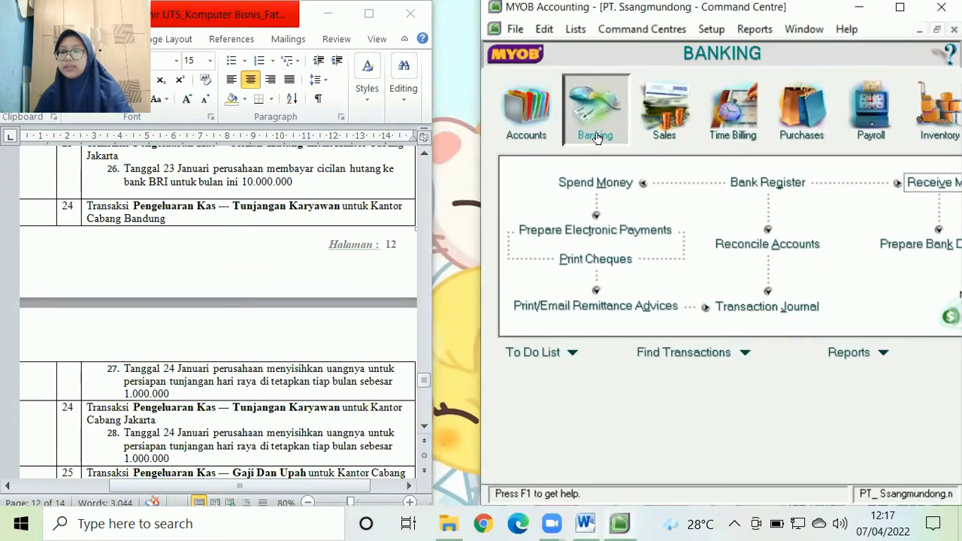
click(624, 184)
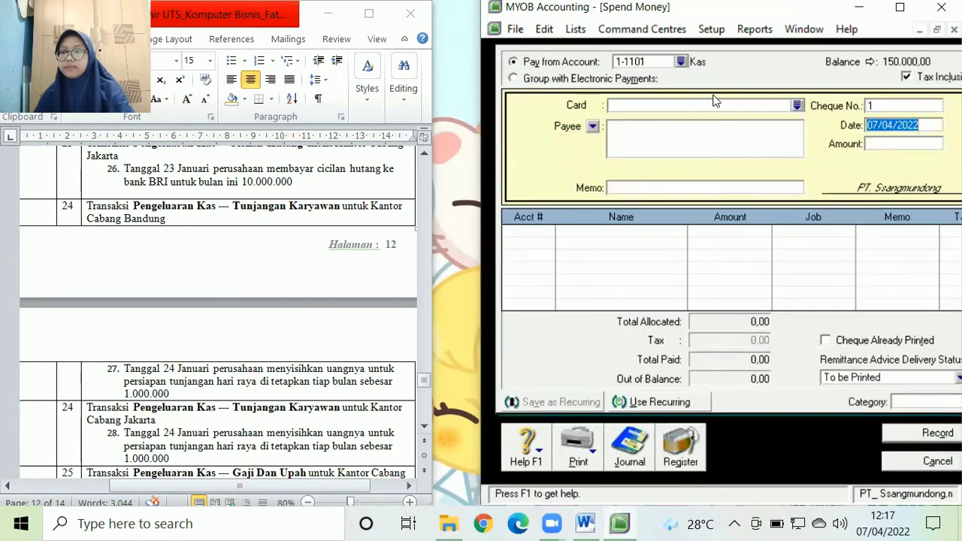
click(681, 63)
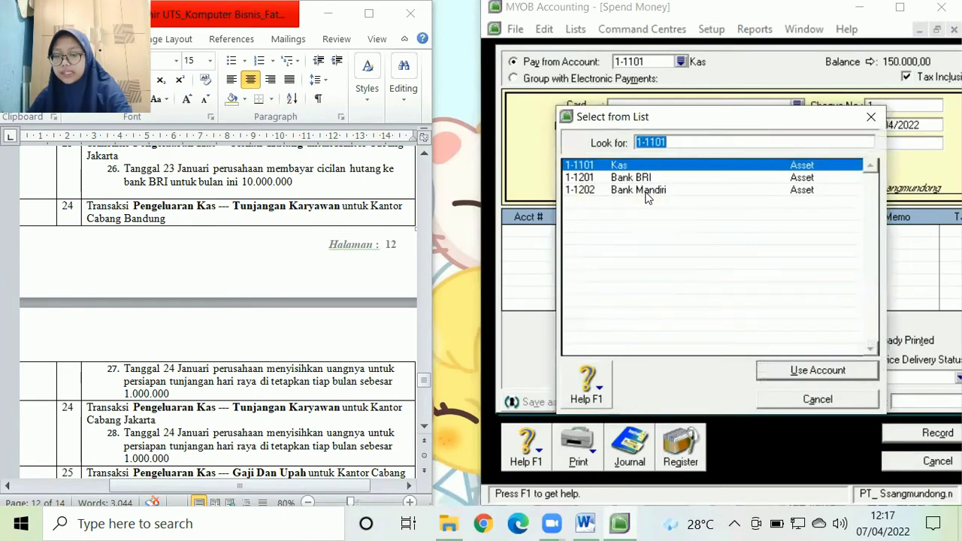
double_click(639, 190)
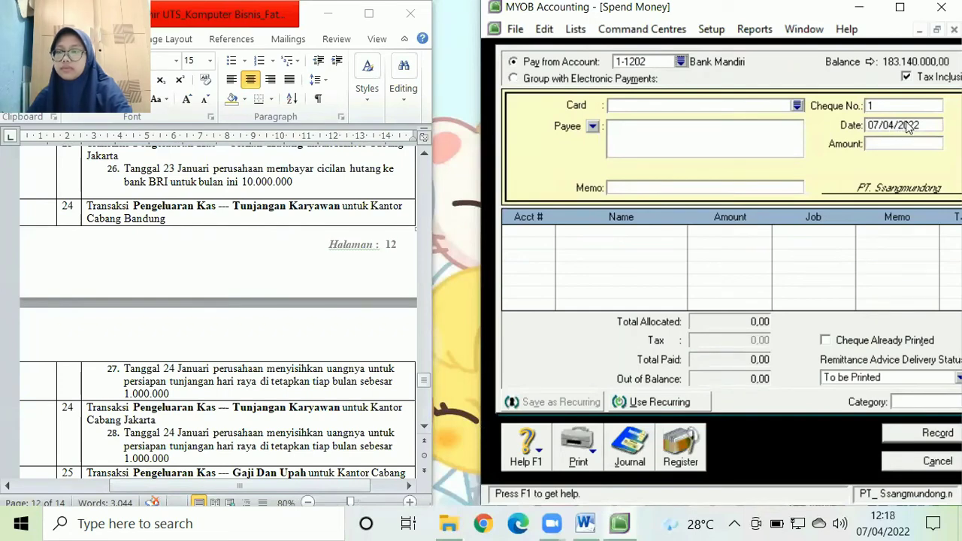
Date the Spend Money entry 24/01/2020 and set its amount to 6.000.000
click(909, 126)
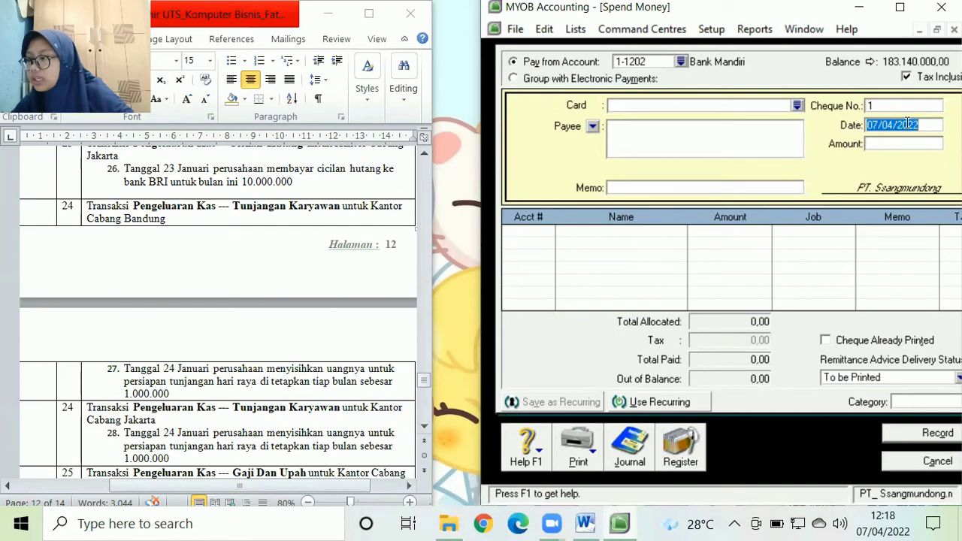
text(24)
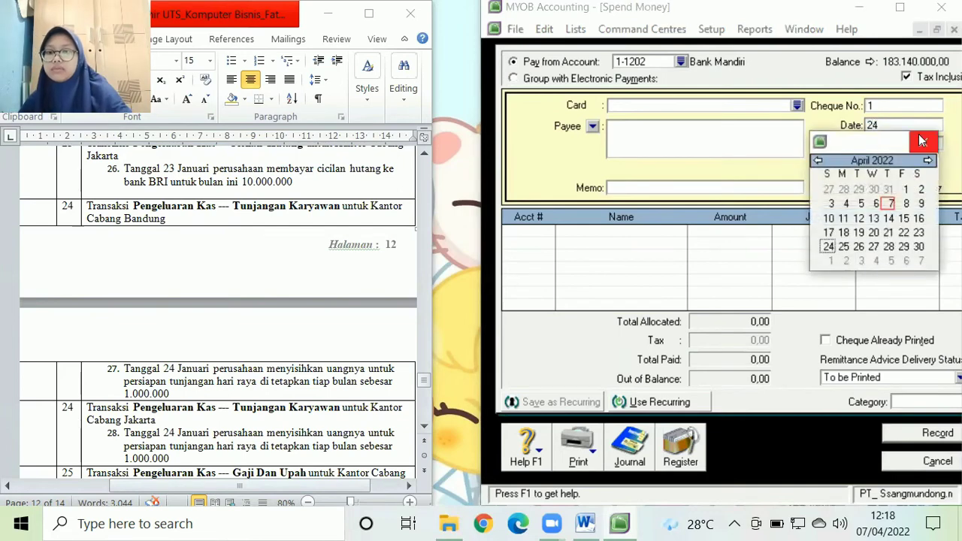
click(919, 142)
text(/)
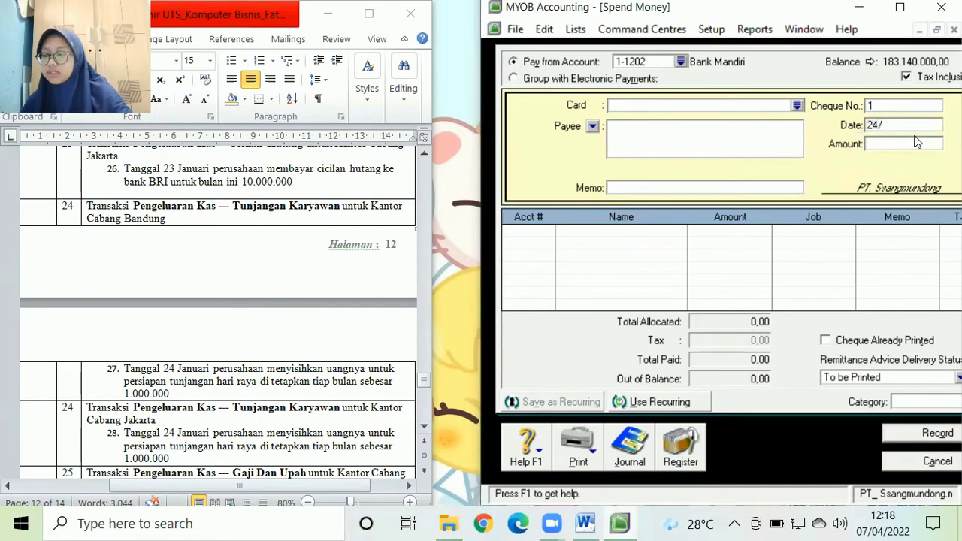
text(01/2020)
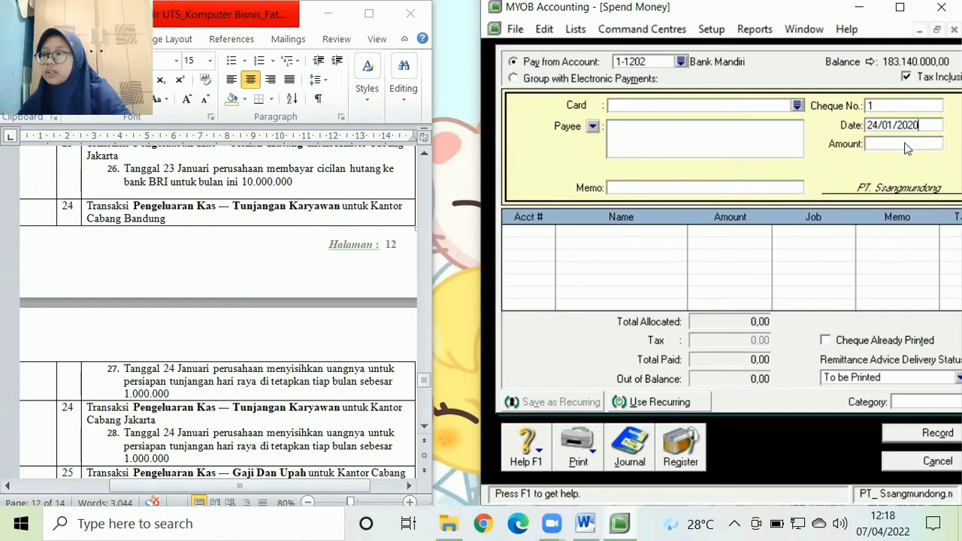
click(906, 143)
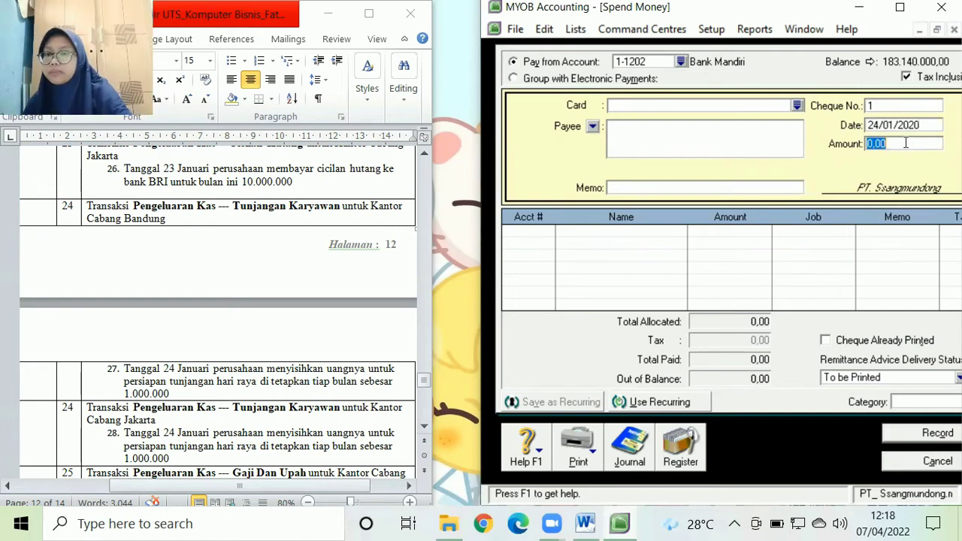
text(6000000)
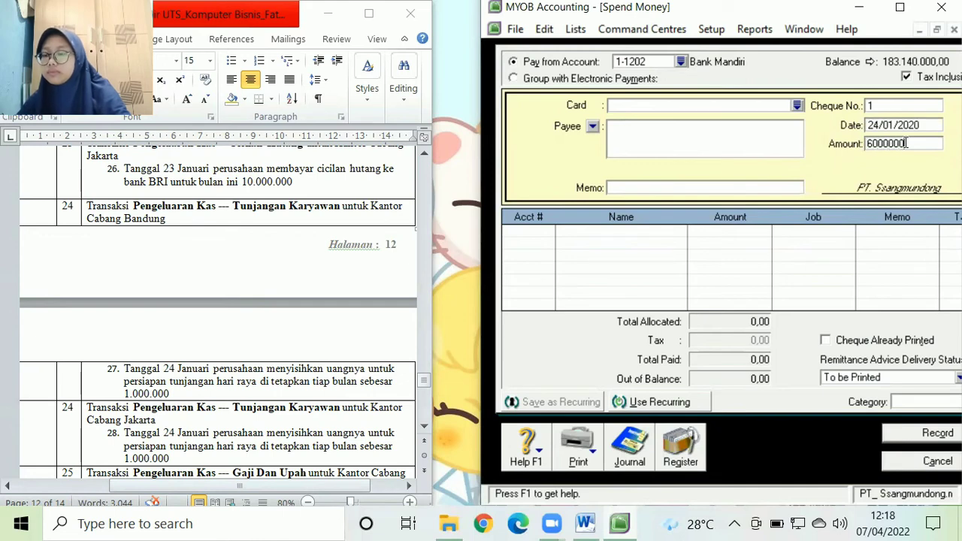
Enter the memo "Membayar Gaji Karyawan" and assign the payment to the BDG (Bandung) category
click(745, 188)
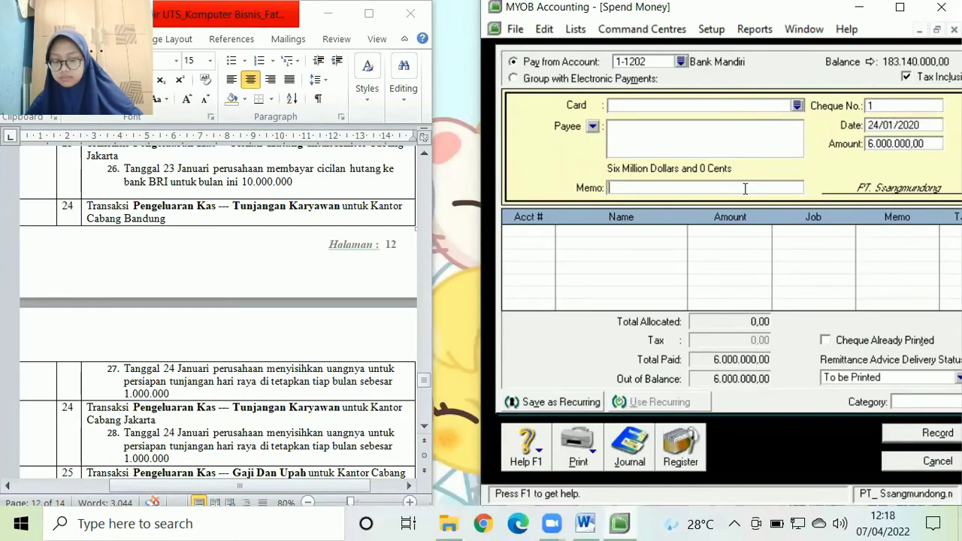
text(Membayar )
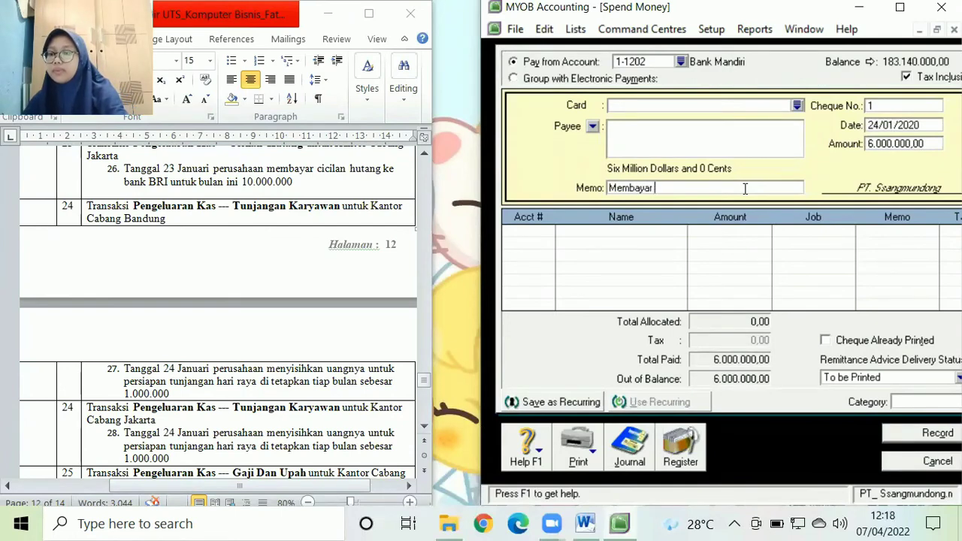
text(Gaji Kar)
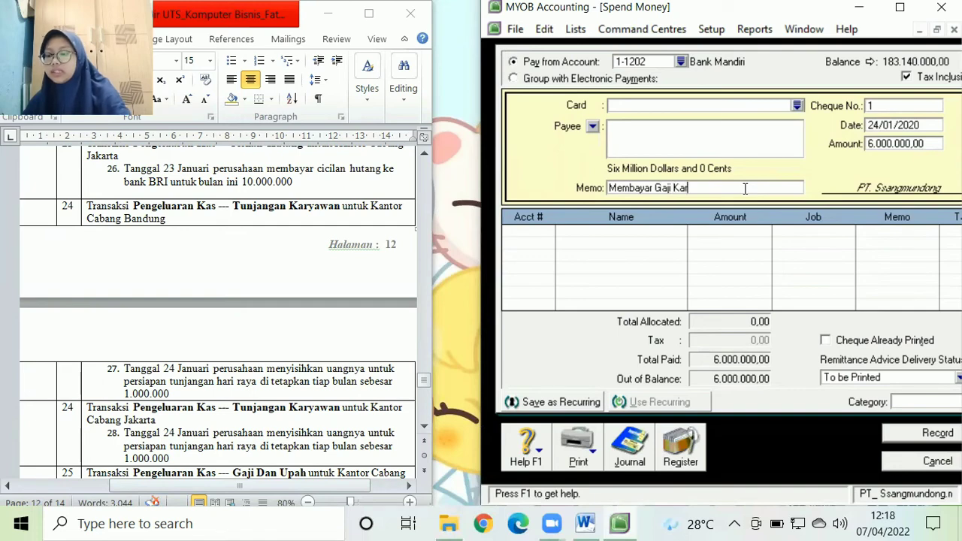
text(yawan)
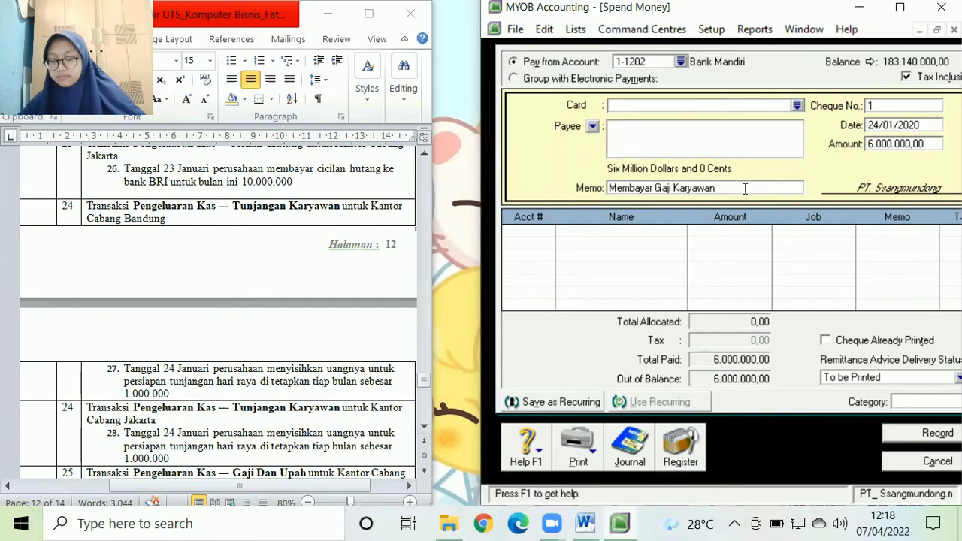
key(super+Up)
click(506, 404)
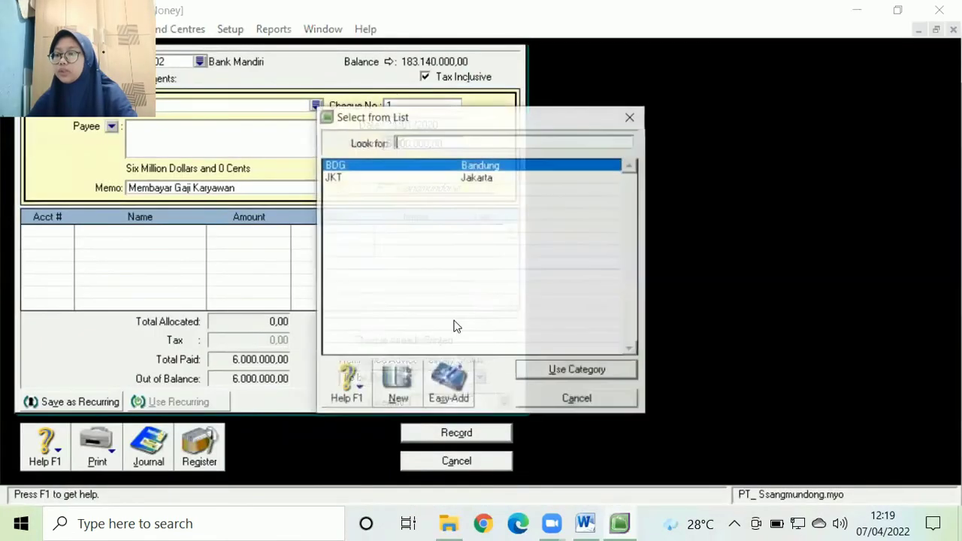
double_click(419, 165)
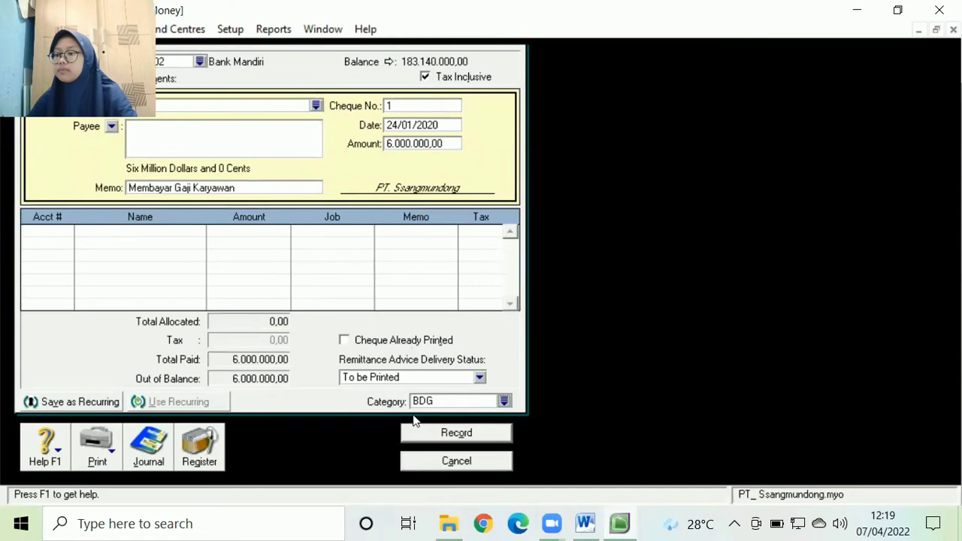
Review the payment's transaction recap and try to record the Spend Money entry
key(ctrl+r)
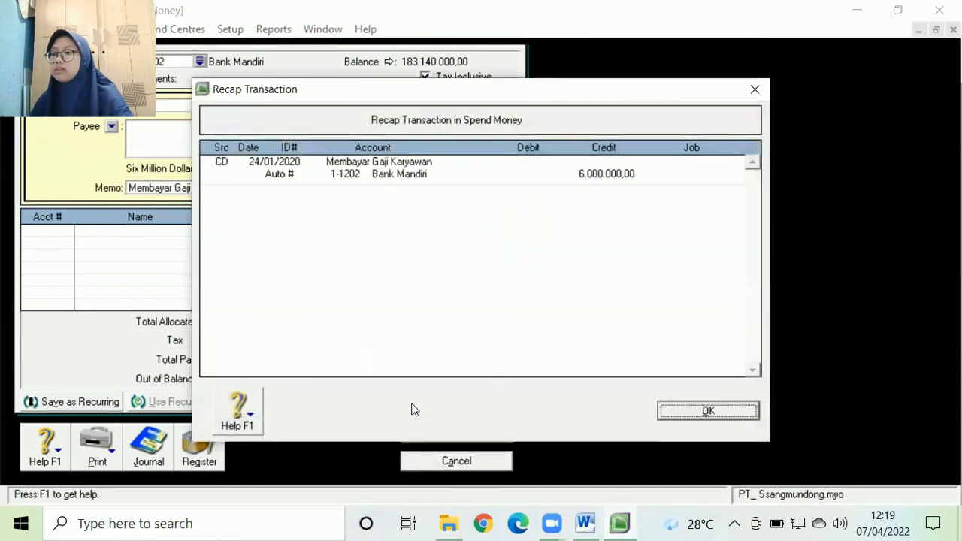
click(689, 419)
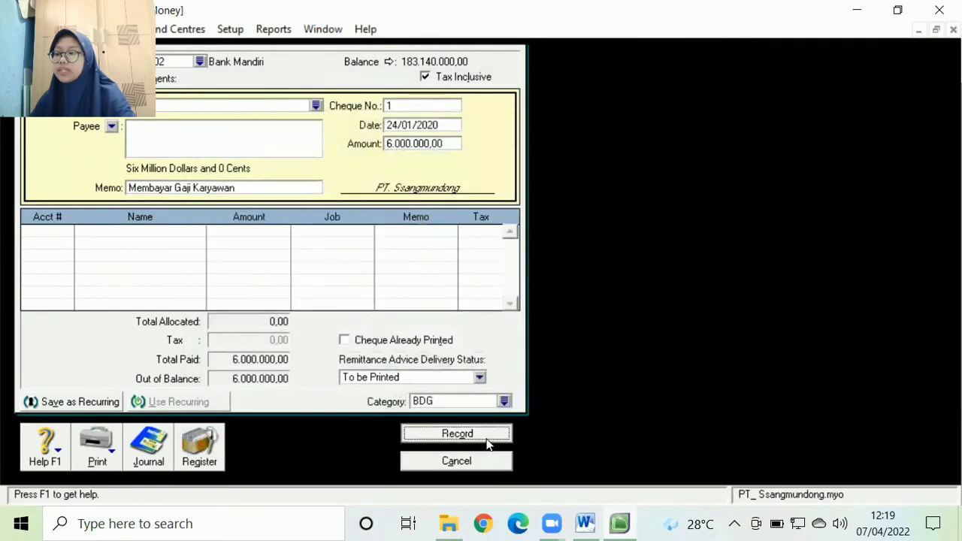
click(487, 444)
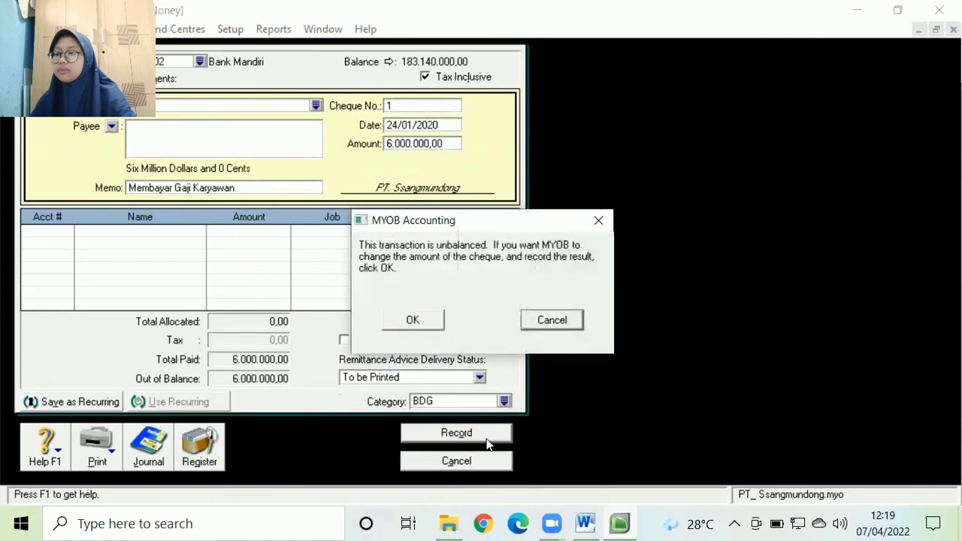